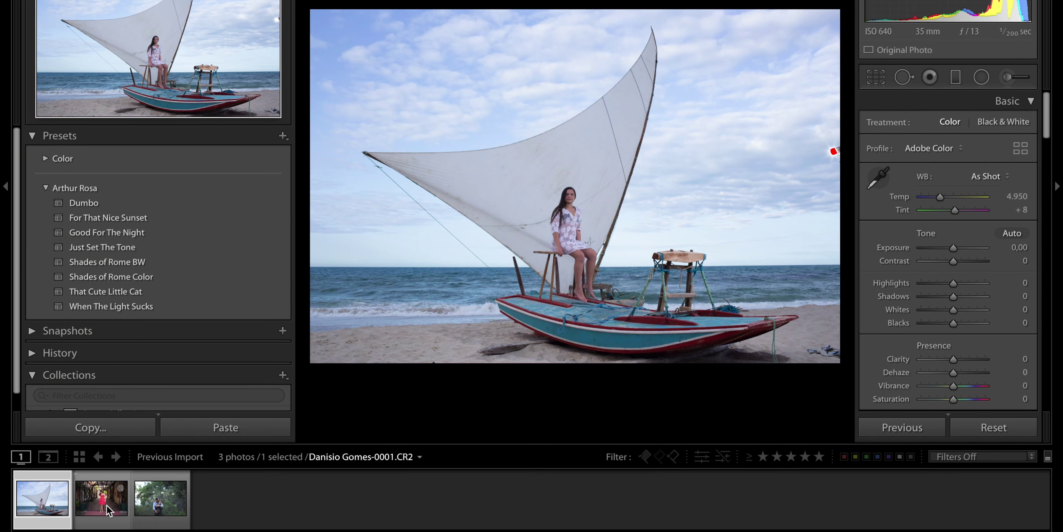
Preview the pink-dress and forest-couple photos, then select the sailboat beach photo
left_click(109, 506)
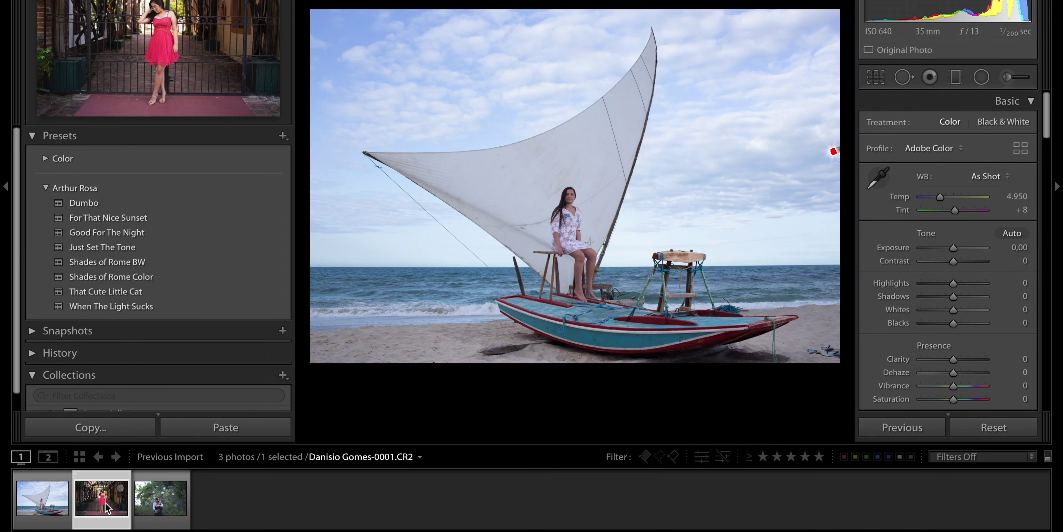
left_click(164, 506)
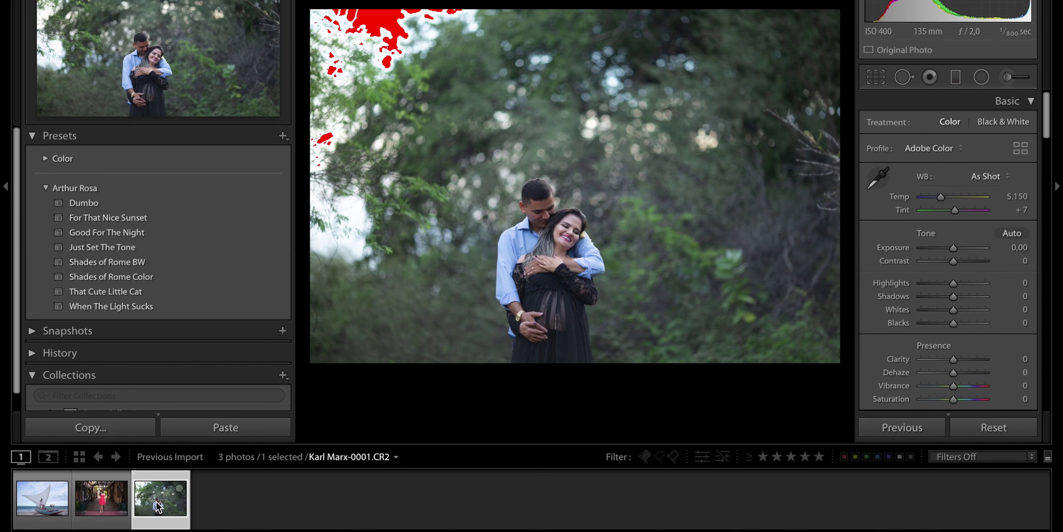
left_click(41, 502)
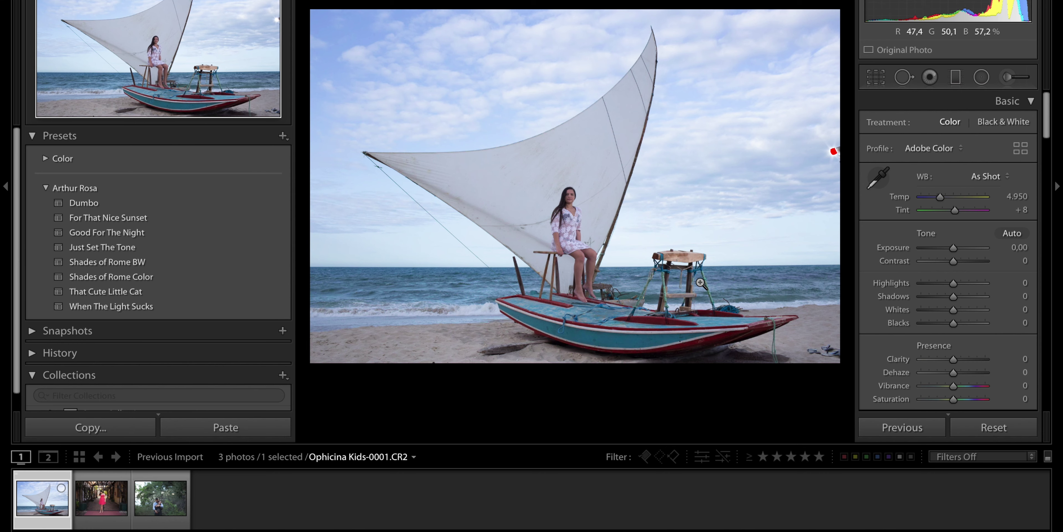
Zoom in and heal away the red object in the sky
left_click(830, 155)
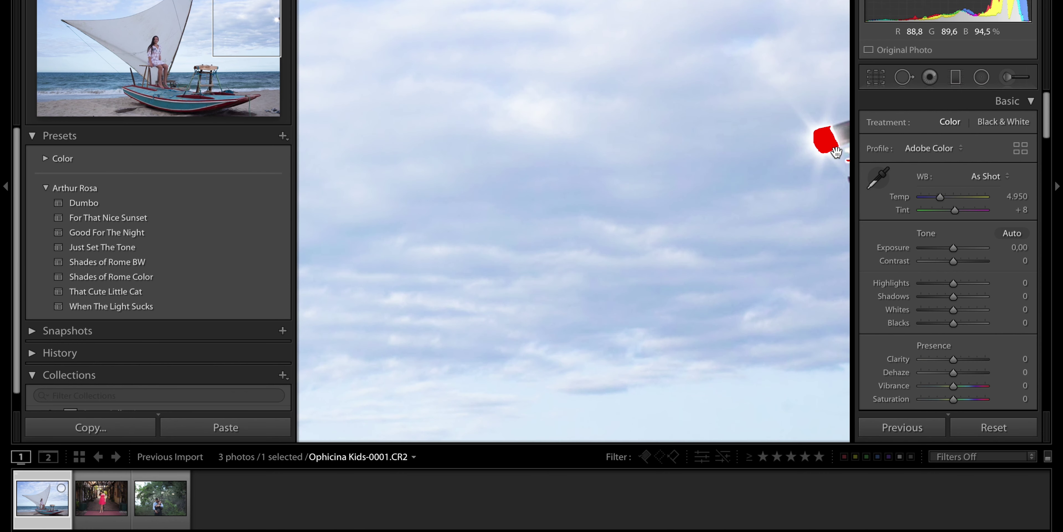
left_click(904, 76)
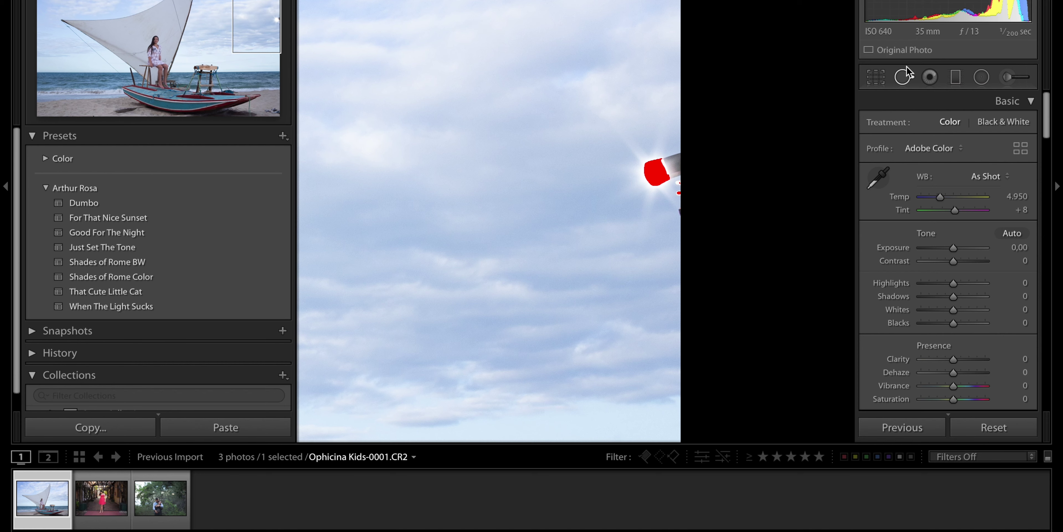
scroll(670, 184, "up", 3)
left_click(670, 184)
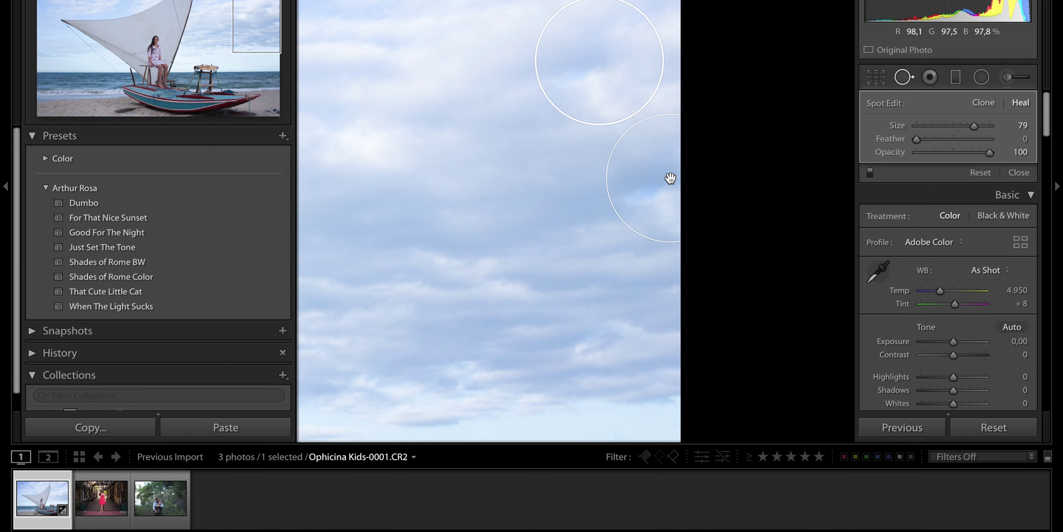
left_click(904, 76)
left_click(630, 267)
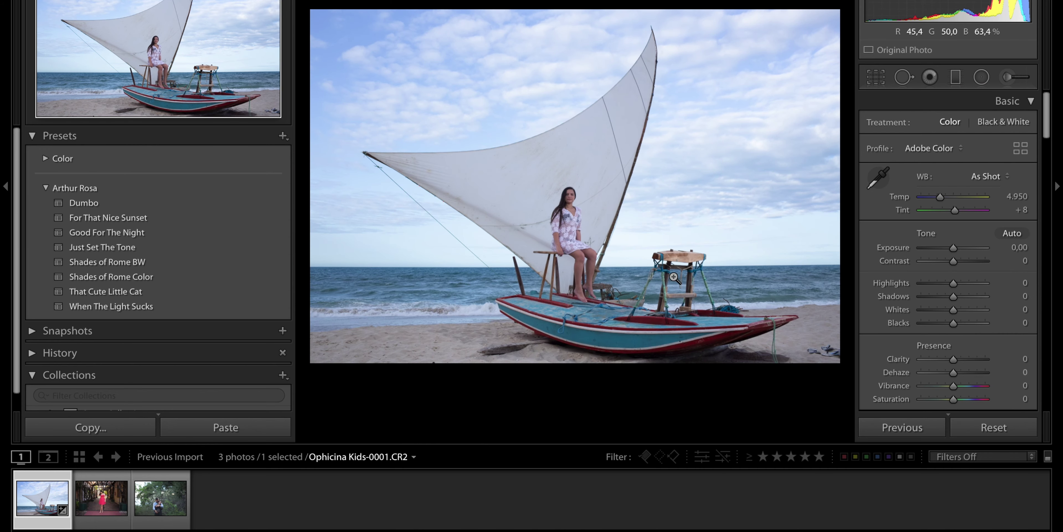
Paint out the flip-flops beside the boat's prow with Spot Removal
left_click(830, 361)
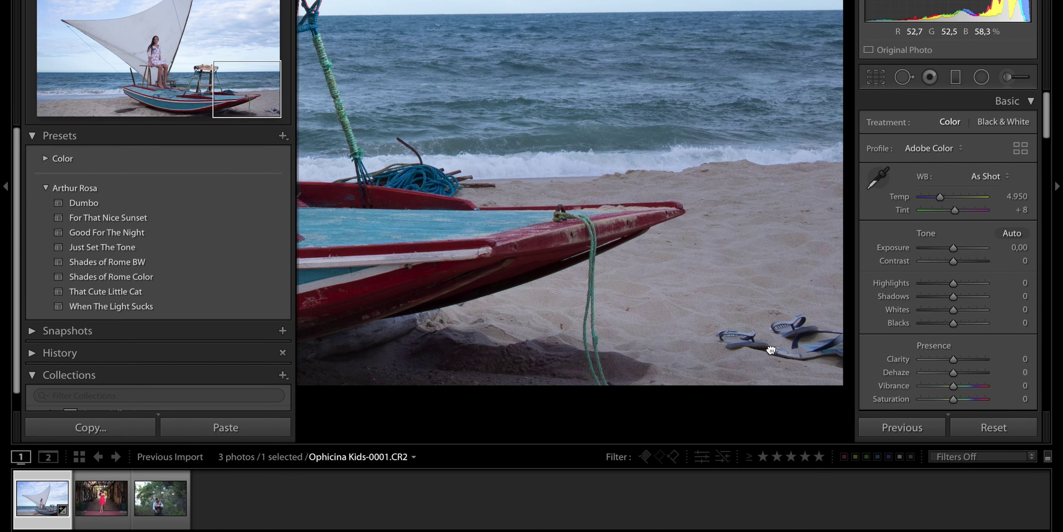
left_click(904, 76)
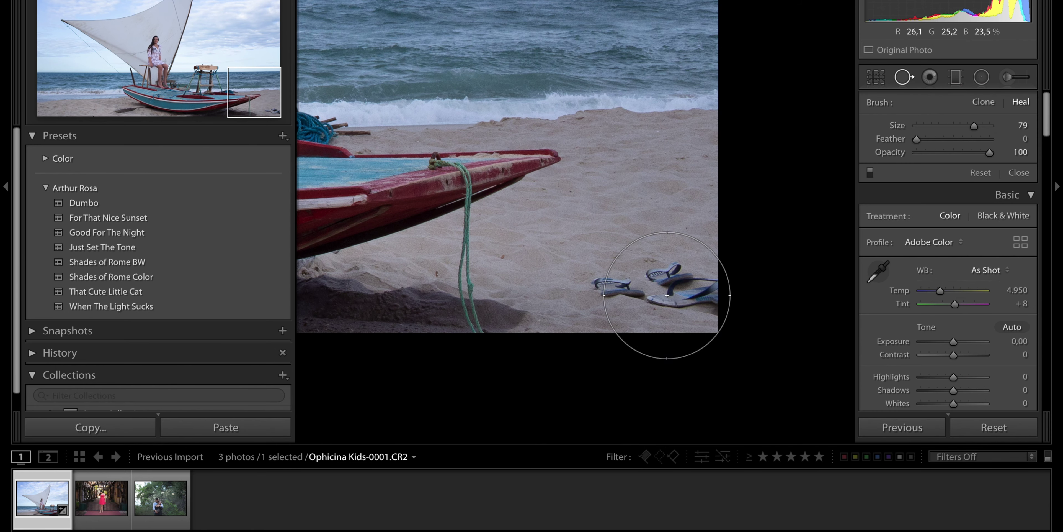
left_click_drag(633, 289, 693, 294)
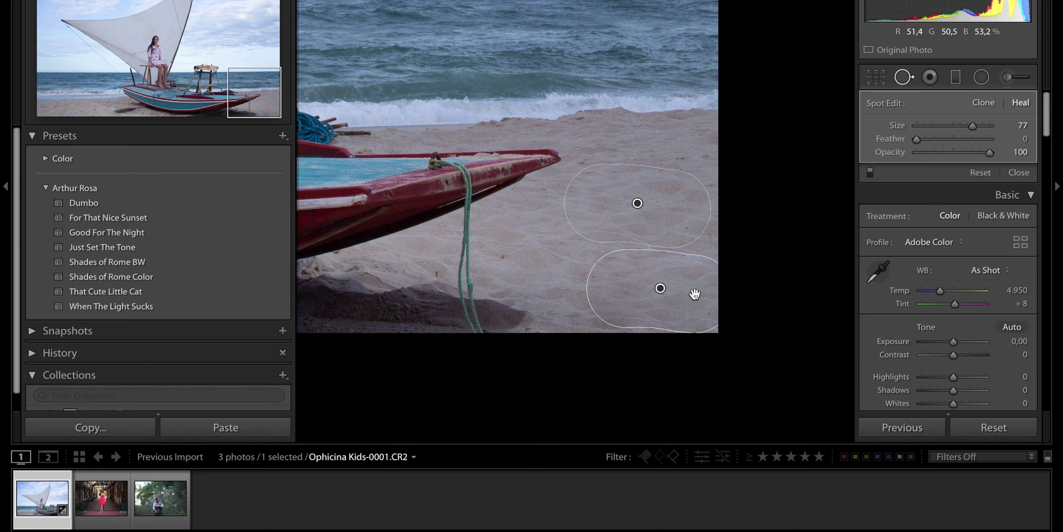
left_click(903, 78)
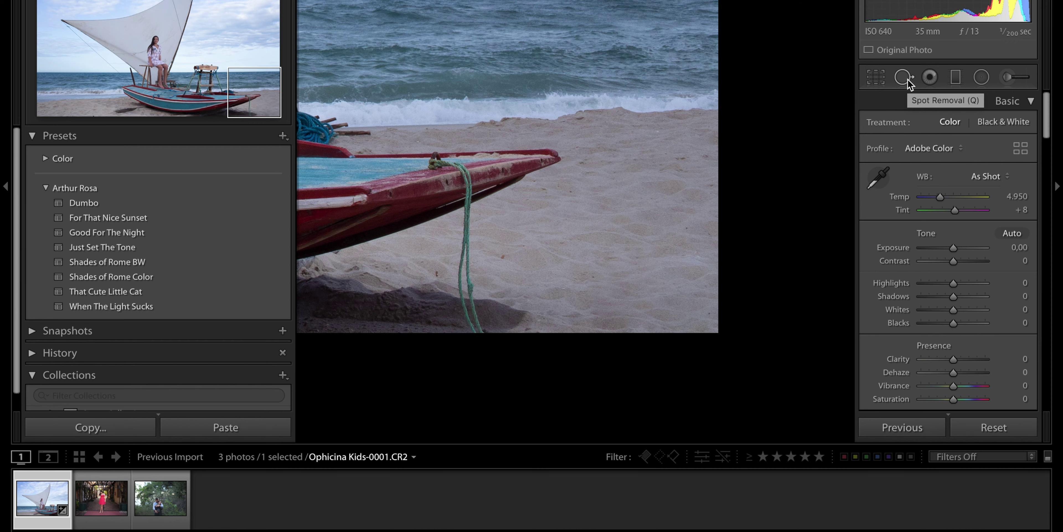
left_click(588, 253)
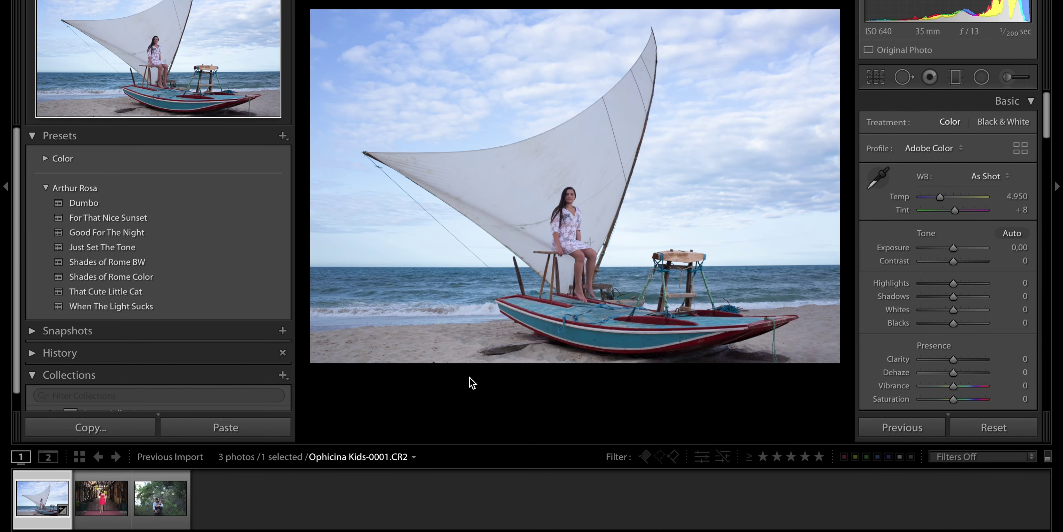
Heal the dark speck at the sand's lower-left edge, then return to the full view
left_click(439, 360)
left_click_drag(434, 361, 522, 299)
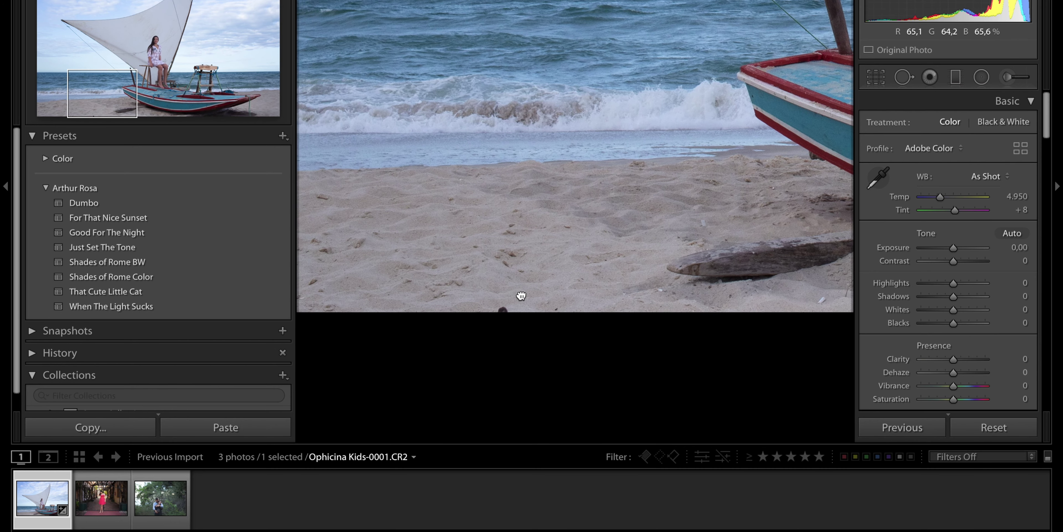
left_click(904, 84)
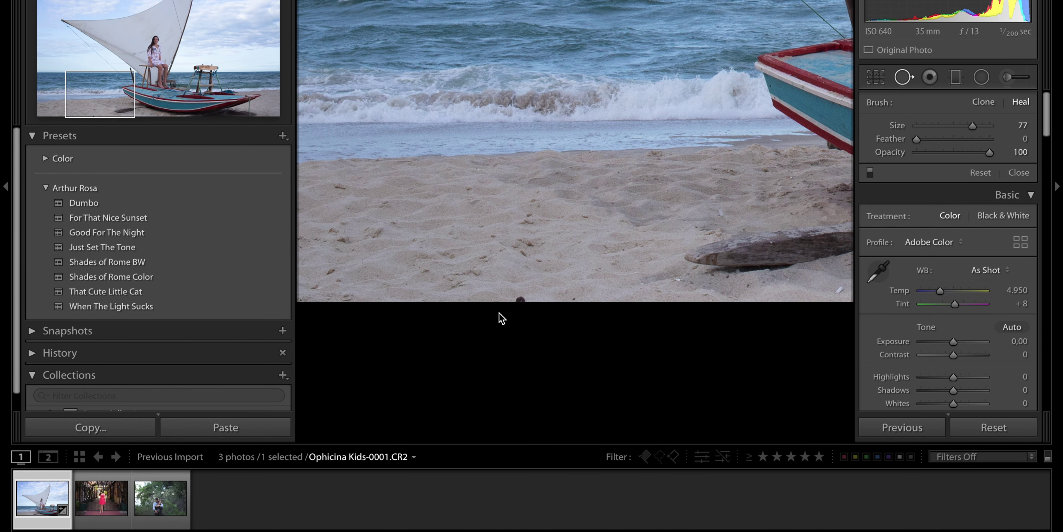
scroll(522, 306, "down", 1)
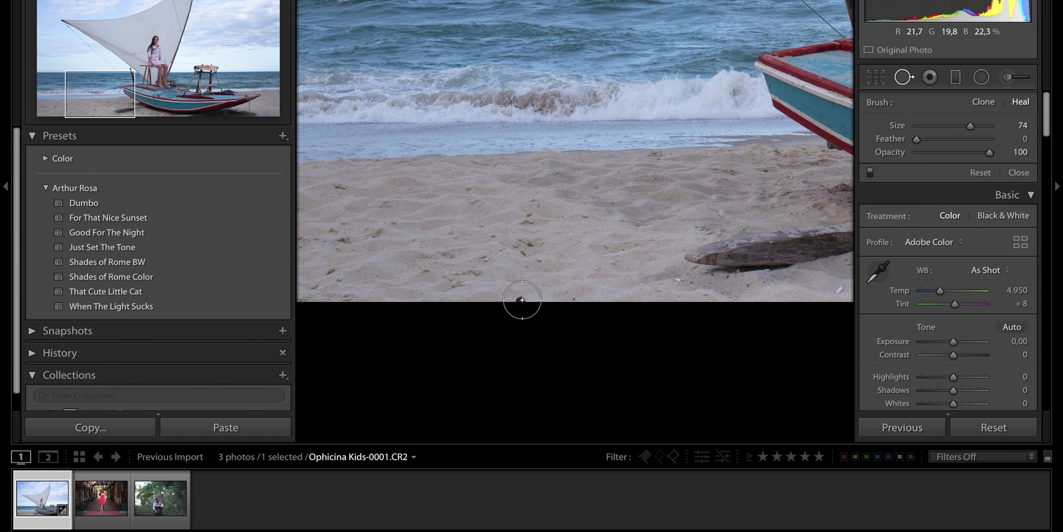
left_click(521, 299)
left_click(903, 81)
left_click(612, 181)
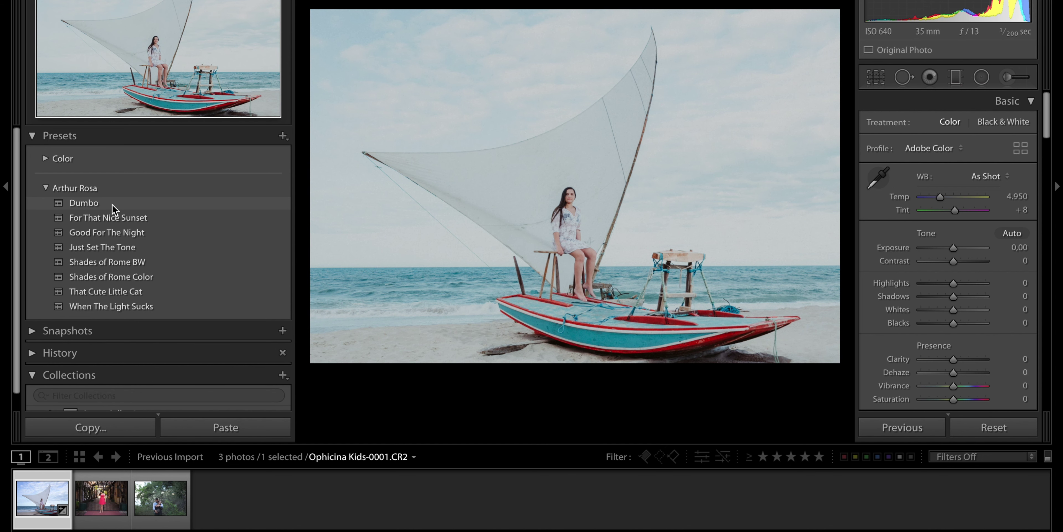
Apply the Dumbo preset, then set Exposure to -0.45 and Highlights to -87
left_click(114, 209)
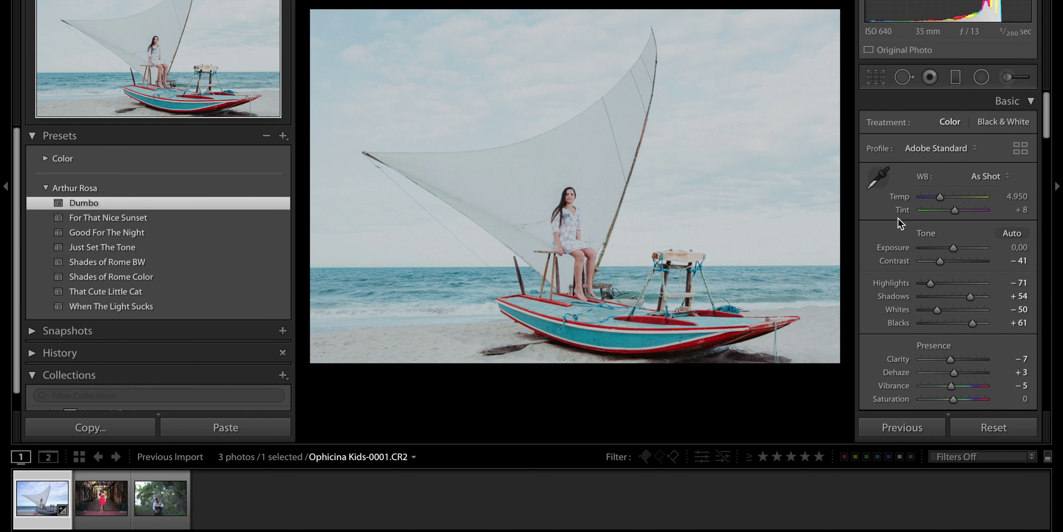
left_click_drag(953, 247, 951, 248)
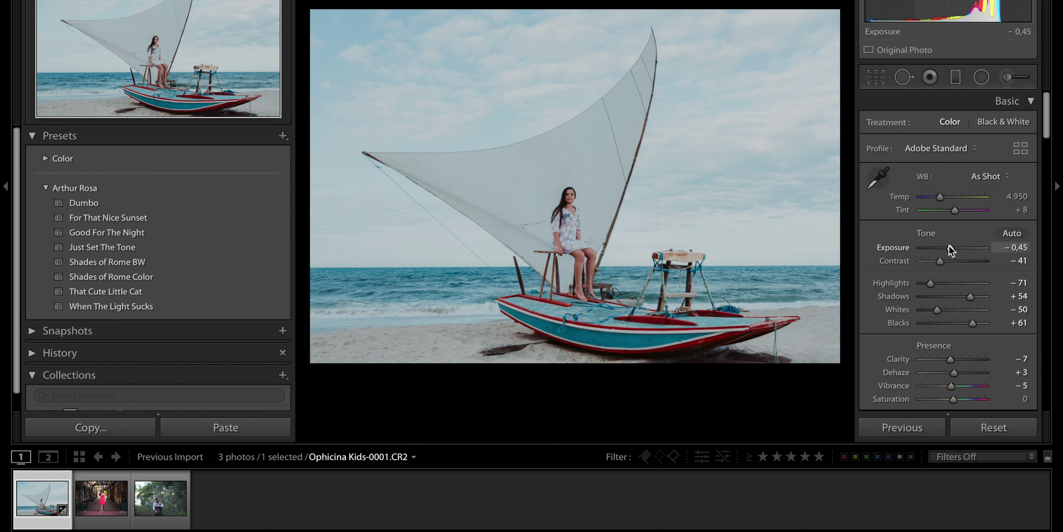
left_click_drag(928, 287, 925, 288)
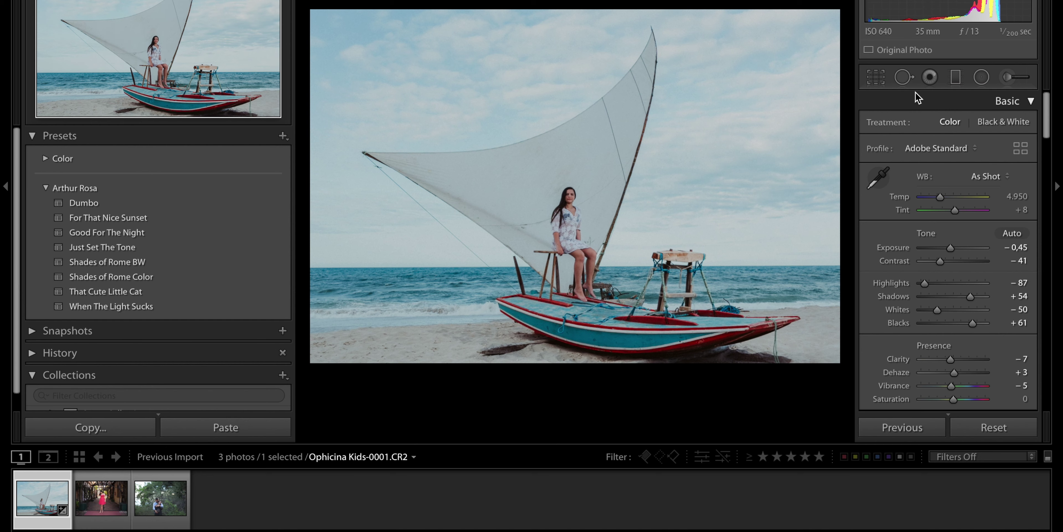
Draw a radial filter oval around the seated woman and boat with outside exposure -0.52
left_click(982, 78)
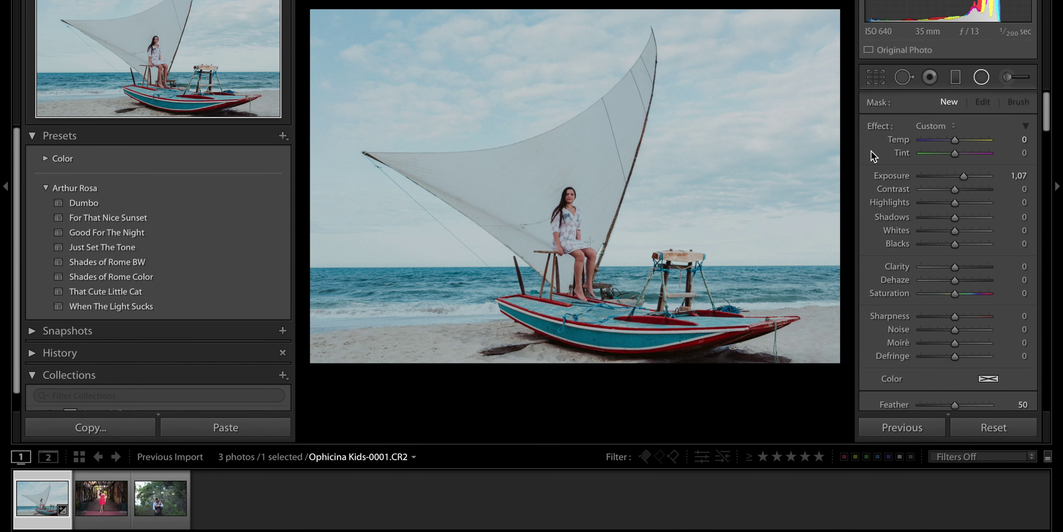
left_click(980, 78)
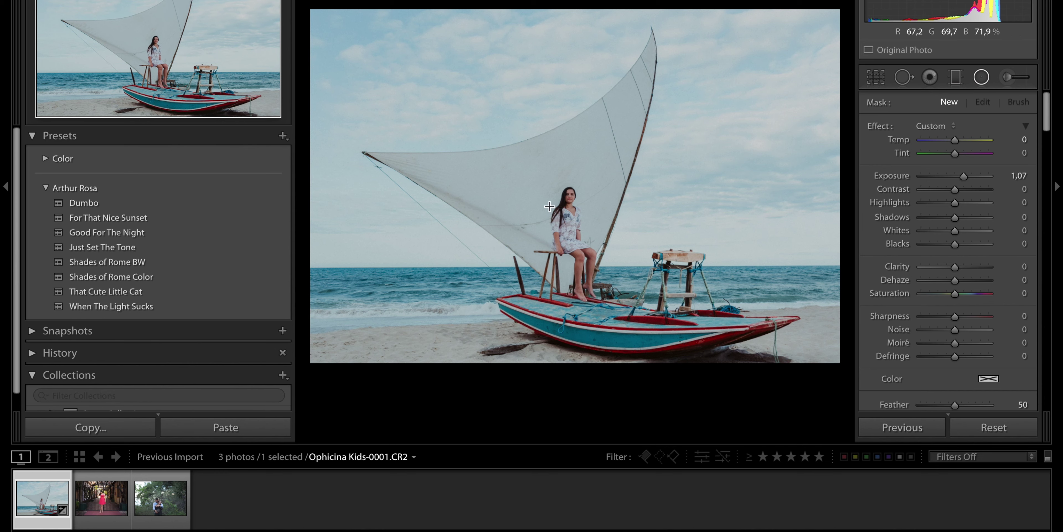
mouse_move(566, 229)
left_mouse_down()
mouse_move(609, 295)
mouse_move(619, 278)
left_mouse_up()
left_click_drag(566, 228, 574, 237)
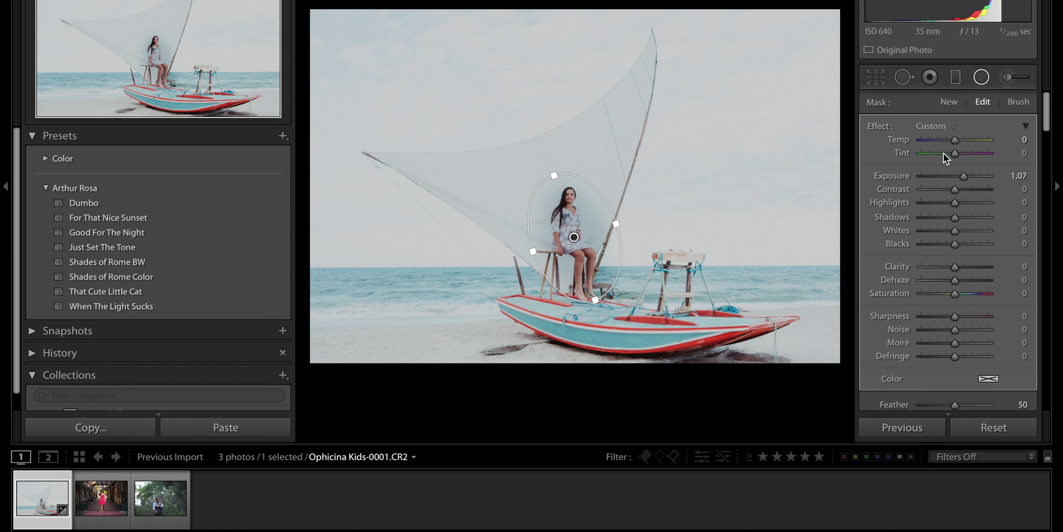
left_click_drag(962, 179, 955, 178)
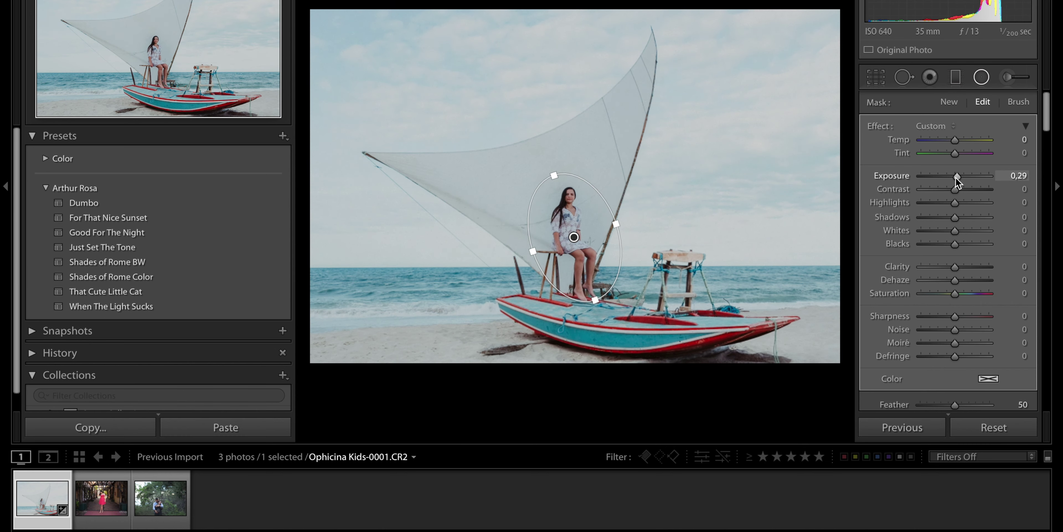
left_click_drag(955, 178, 953, 178)
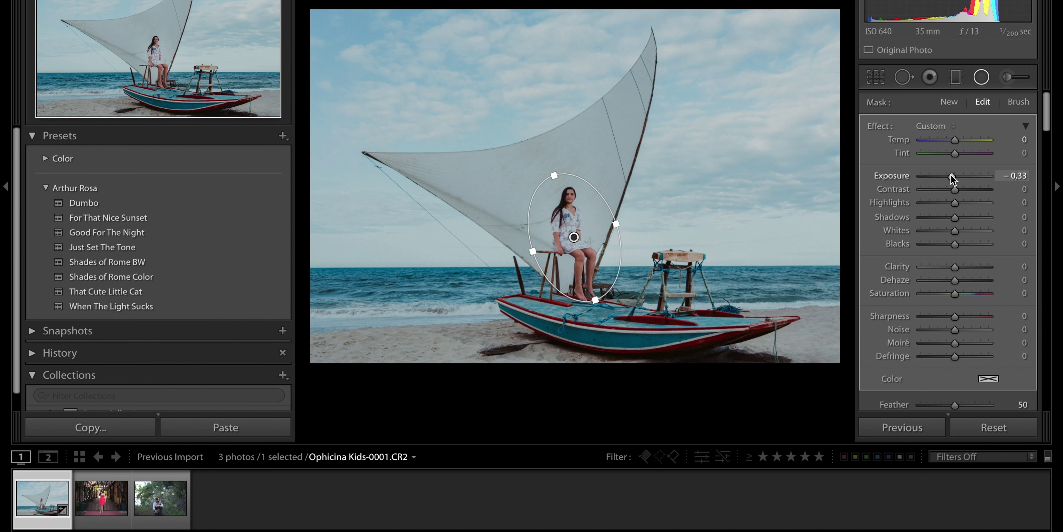
left_click_drag(533, 251, 514, 255)
left_click_drag(551, 172, 525, 141)
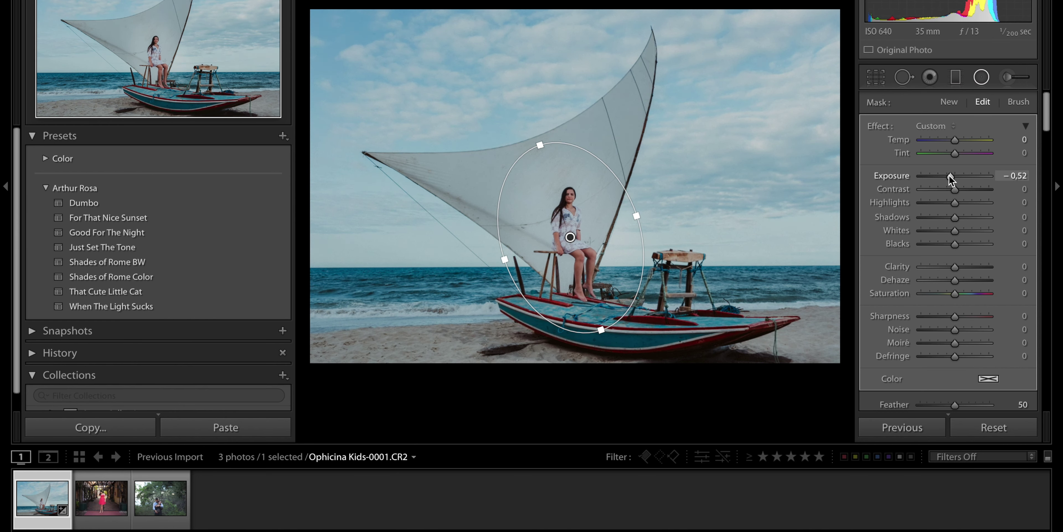
left_click(982, 77)
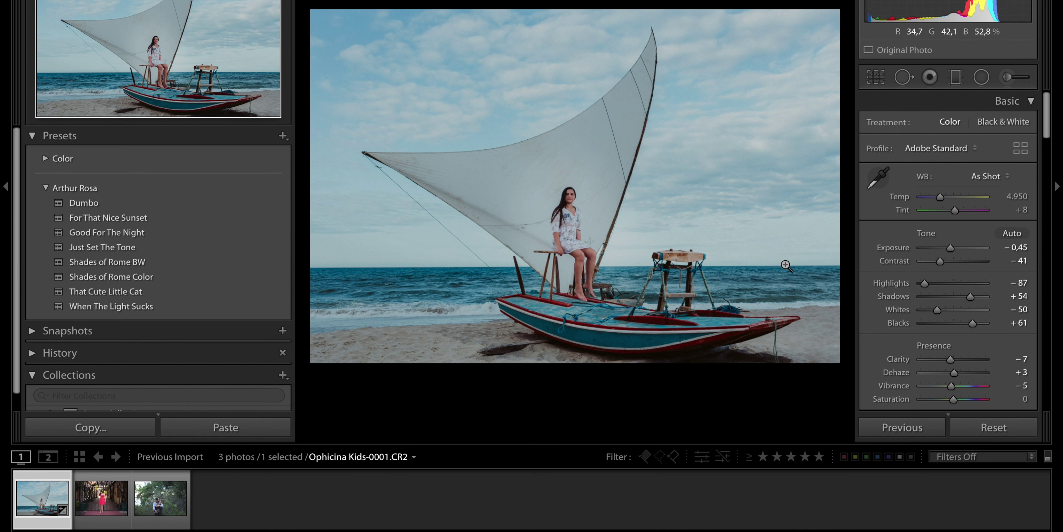
Zoom in and pan across the sea to inspect its detail
scroll(901, 310, "down", 5)
scroll(901, 308, "down", 3)
scroll(901, 308, "down", 8)
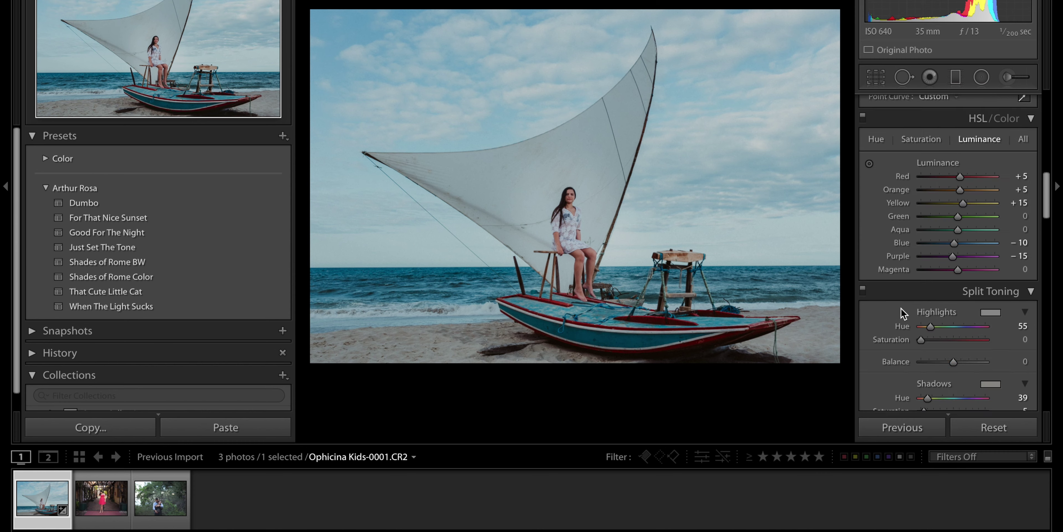
scroll(902, 309, "up", 1)
left_click(407, 306)
mouse_move(403, 304)
left_mouse_down()
mouse_move(439, 221)
mouse_move(604, 221)
left_mouse_up()
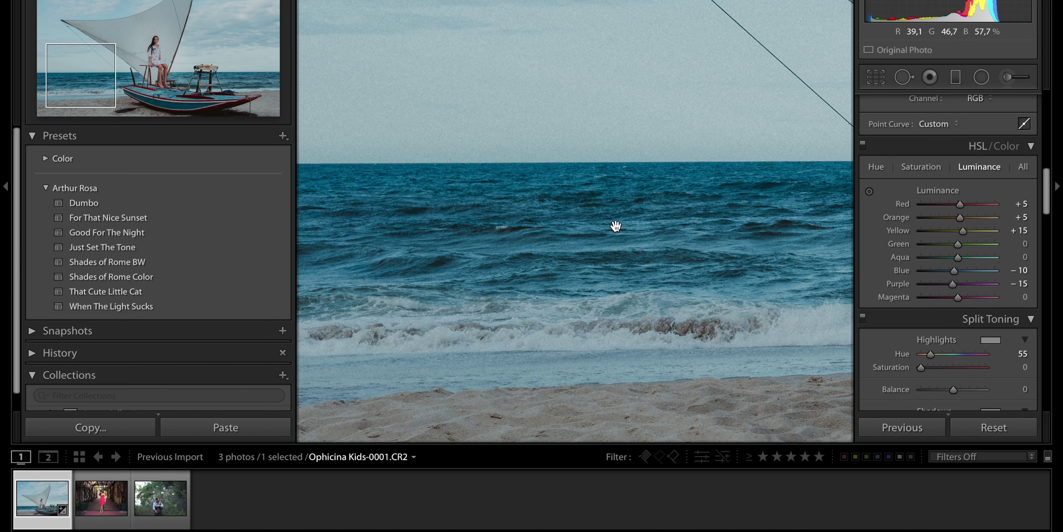
left_click(615, 226)
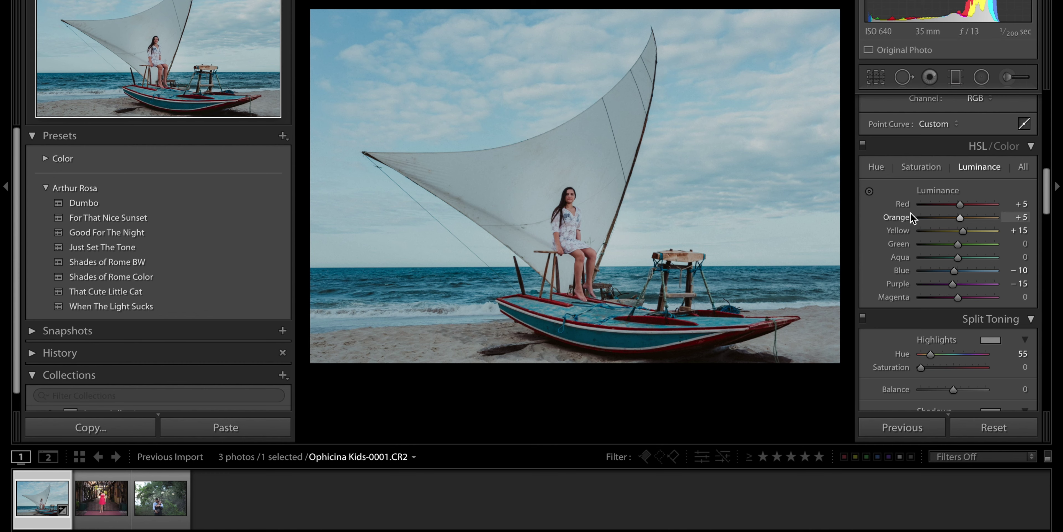
Drag down on the sea with the HSL targeted tool, lowering Blue luminance to -13 and Aqua to -1
scroll(902, 210, "down", 1)
left_click(870, 181)
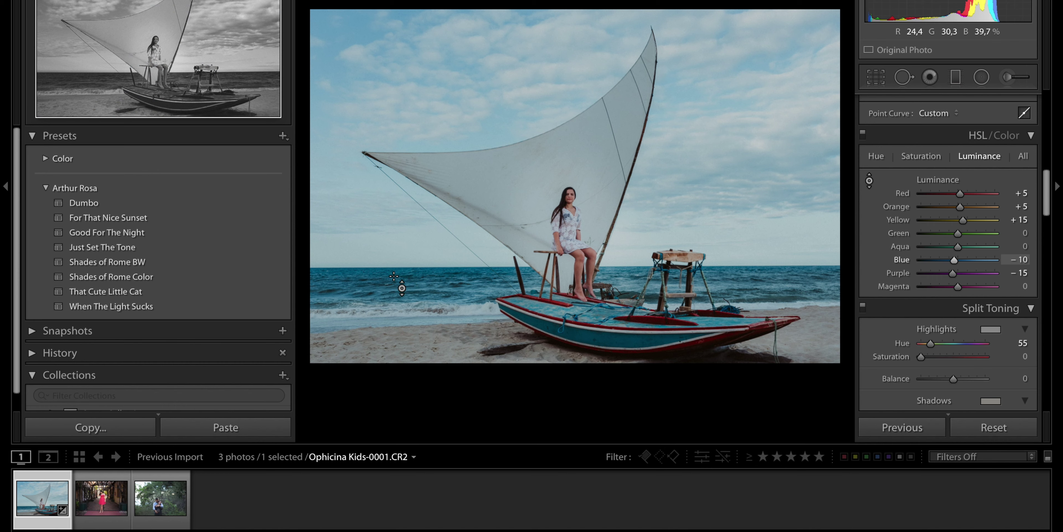
left_click_drag(393, 275, 394, 275)
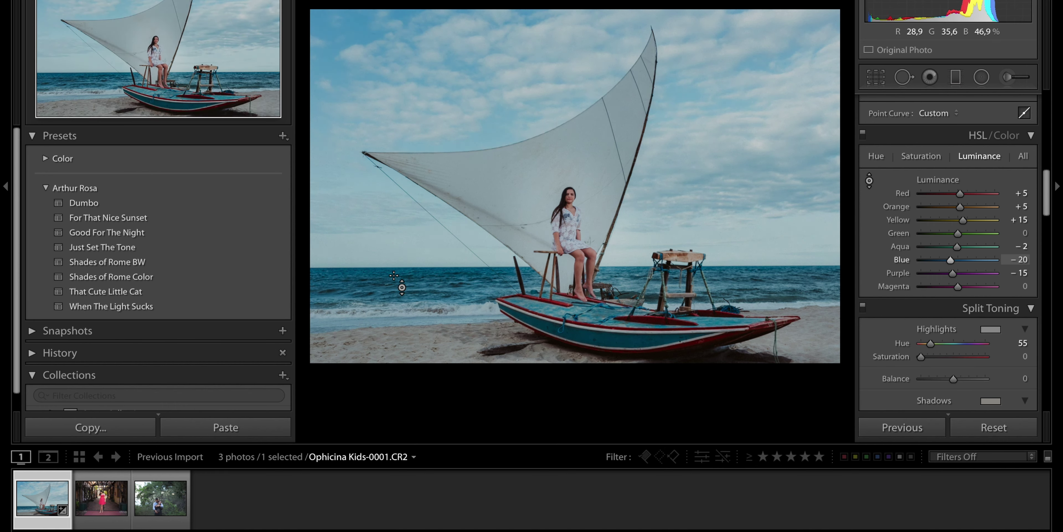
left_click_drag(393, 276, 394, 275)
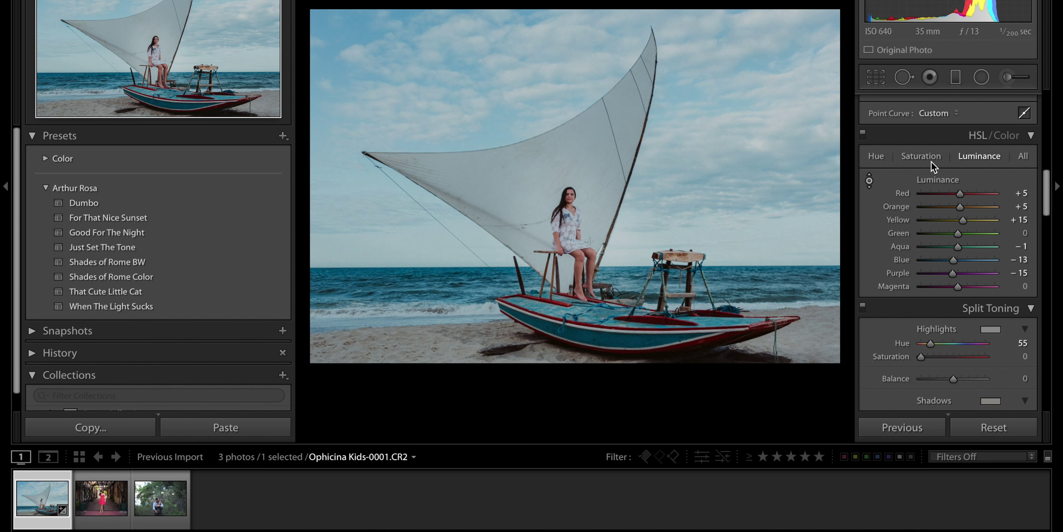
left_click(876, 155)
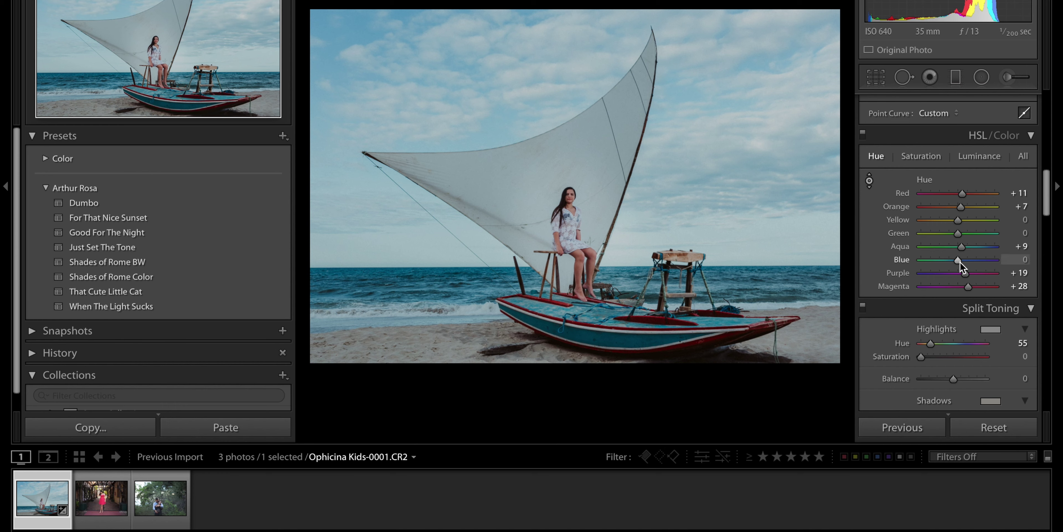
Shift the Blue hue to about -9 and adjust the Aqua hue
left_click_drag(960, 262, 957, 262)
left_click_drag(962, 261, 966, 249)
mouse_move(969, 251)
left_mouse_down()
mouse_move(931, 247)
mouse_move(956, 246)
left_mouse_up()
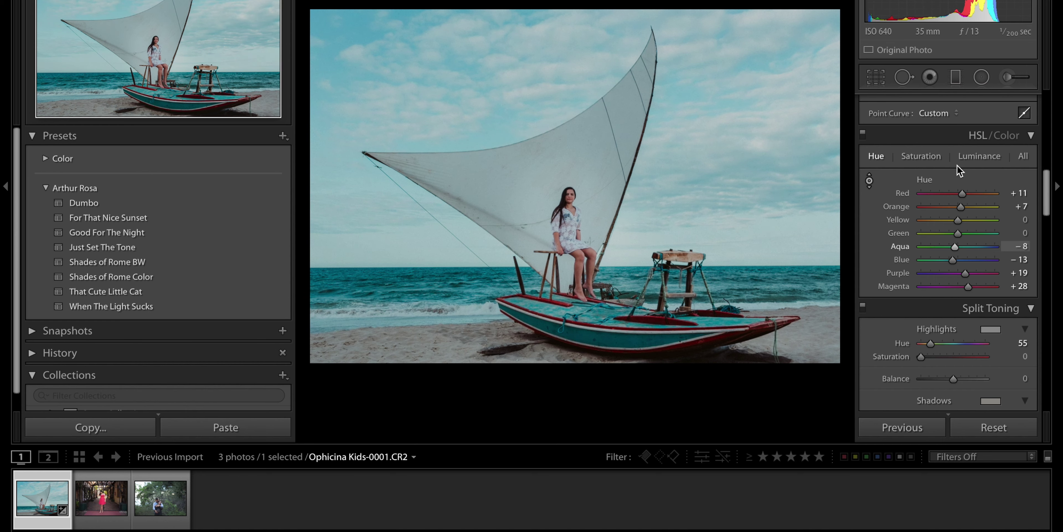
Desaturate Blue to -50 and set Orange saturation to -12
left_click(935, 156)
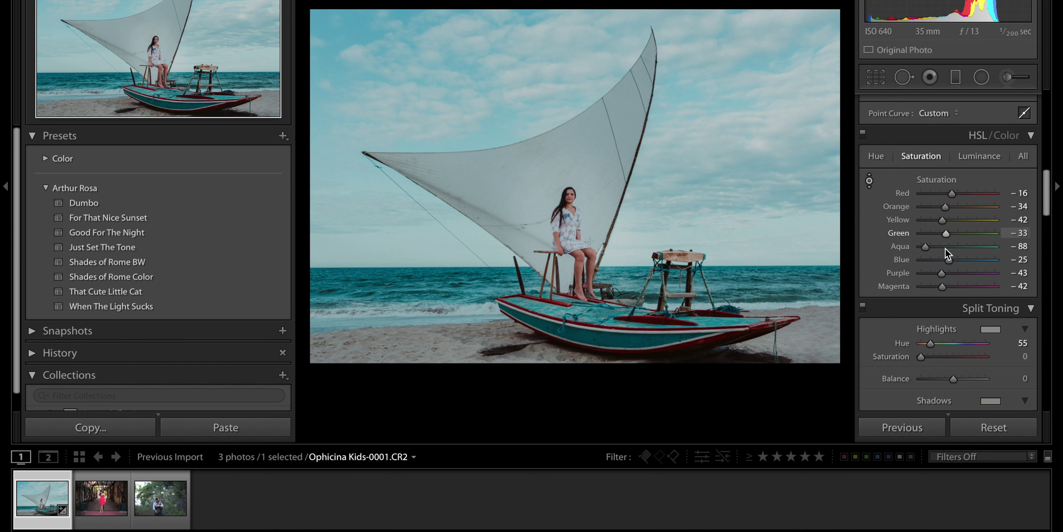
left_click_drag(947, 261, 935, 262)
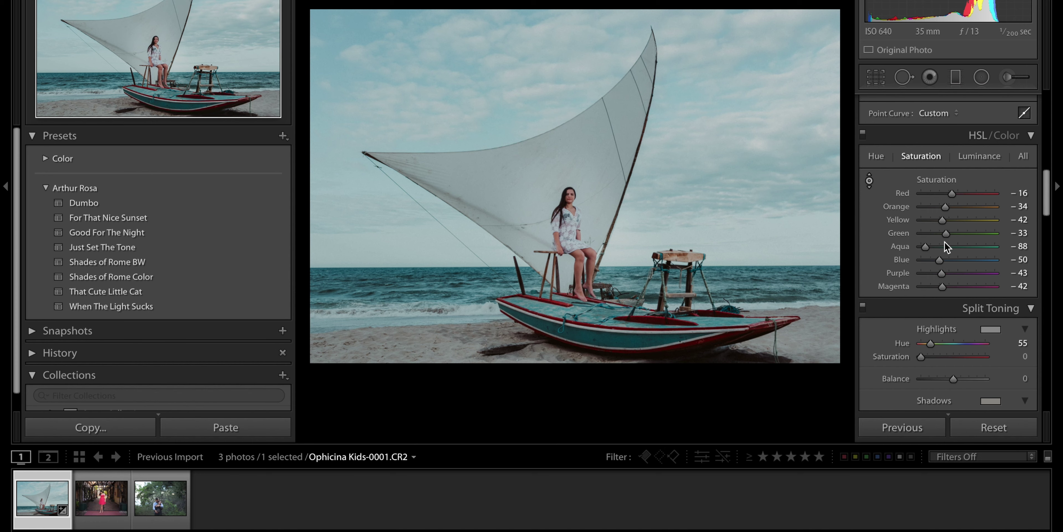
scroll(946, 242, "up", 2)
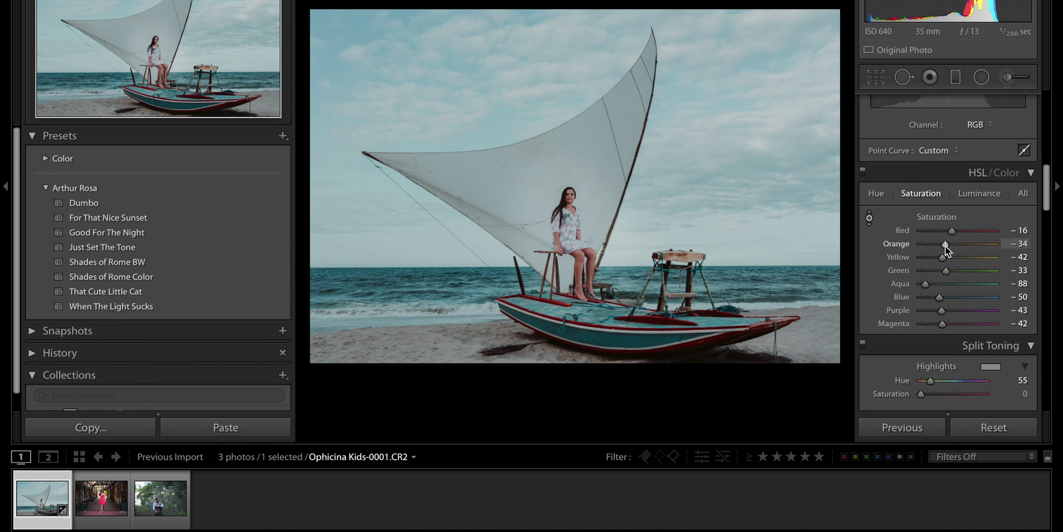
left_click_drag(946, 245, 955, 246)
left_click_drag(956, 246, 953, 246)
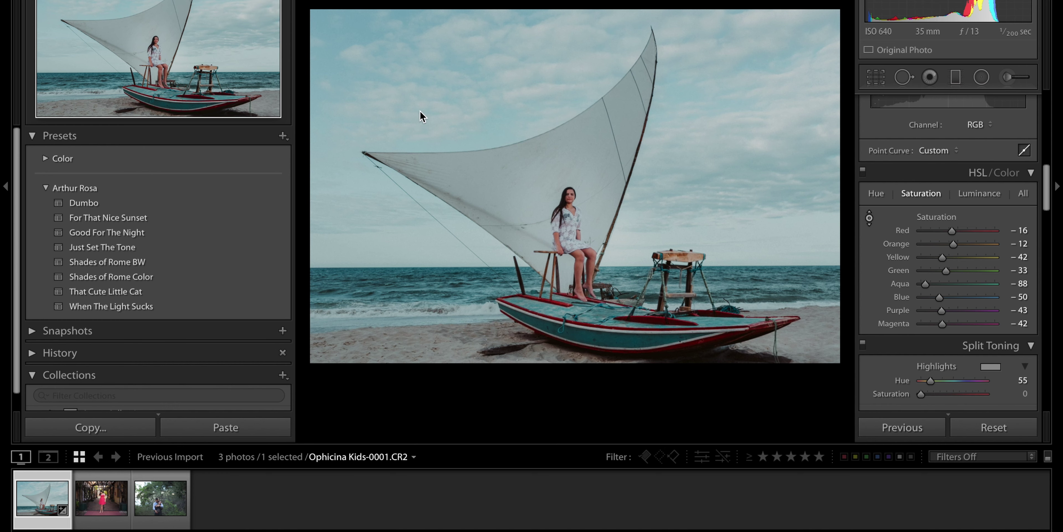
Show the sailboat photo in Library Loupe with its EXIF: Canon EOS 6D, 35 mm, ISO 640
key("g")
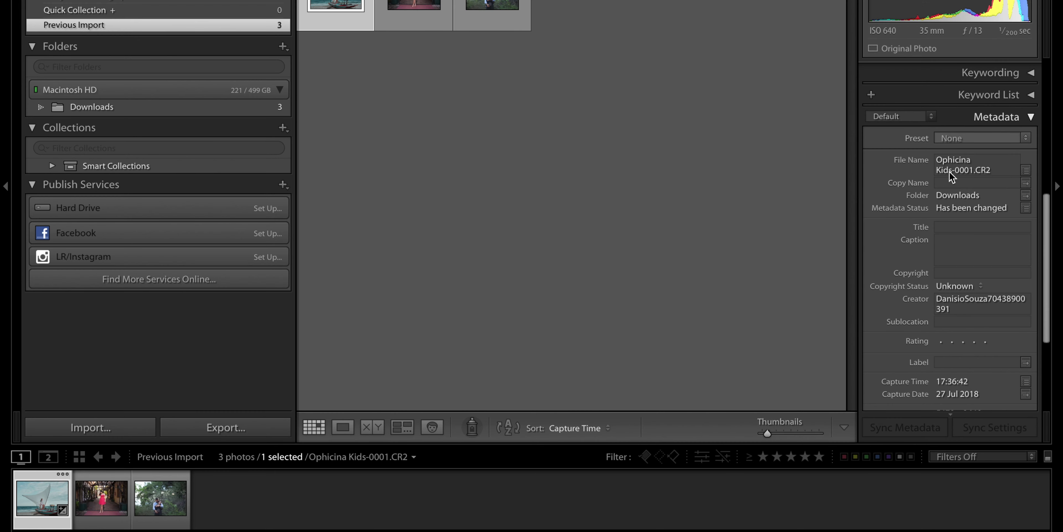
scroll(968, 283, "down", 3)
scroll(969, 283, "down", 4)
scroll(969, 282, "down", 2)
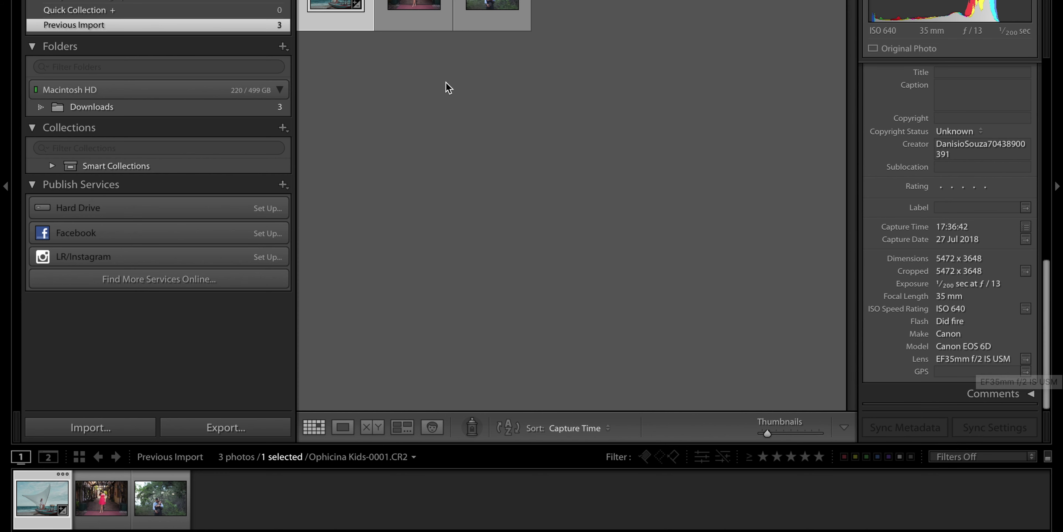
key("e")
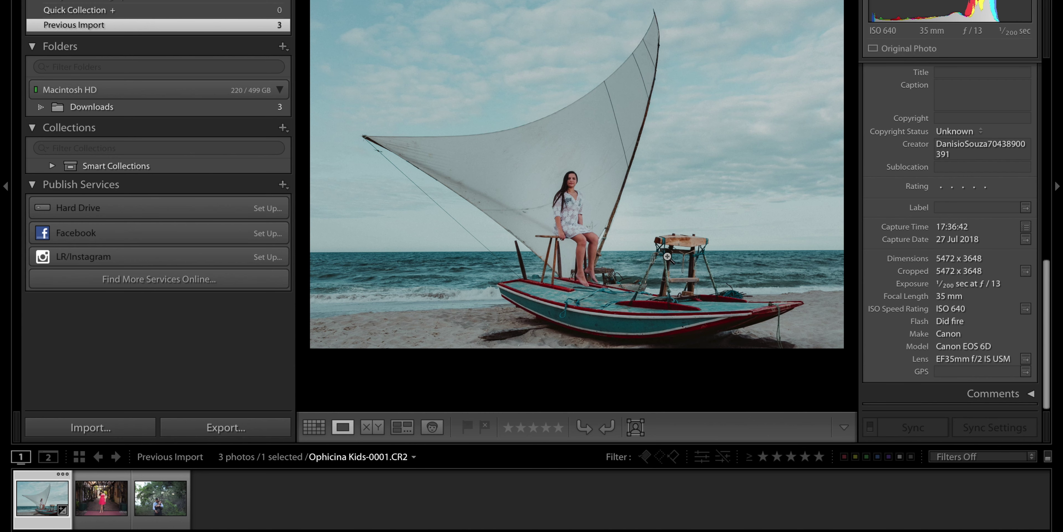
Back in Develop, toggle before/after repeatedly to compare the teal edit with the original
key("d")
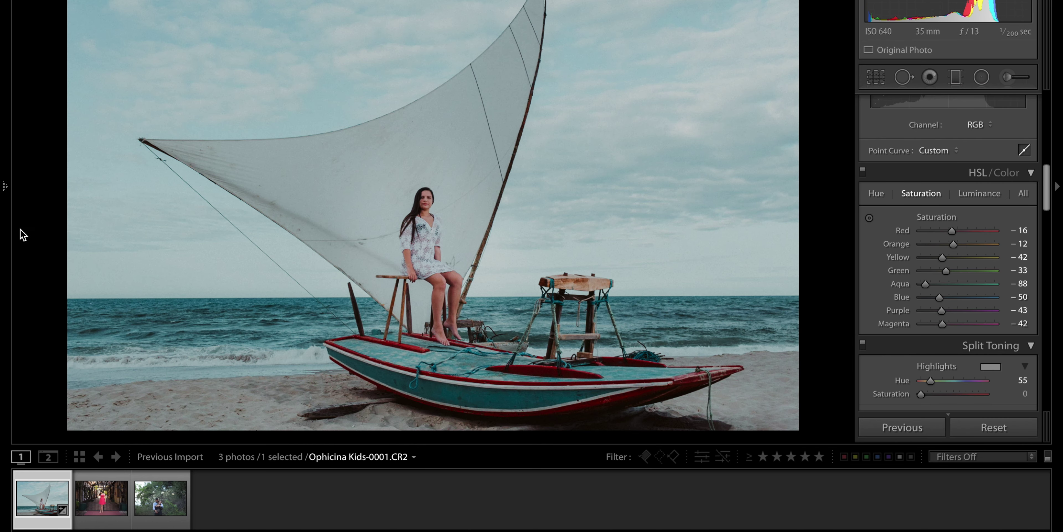
key("backslash")
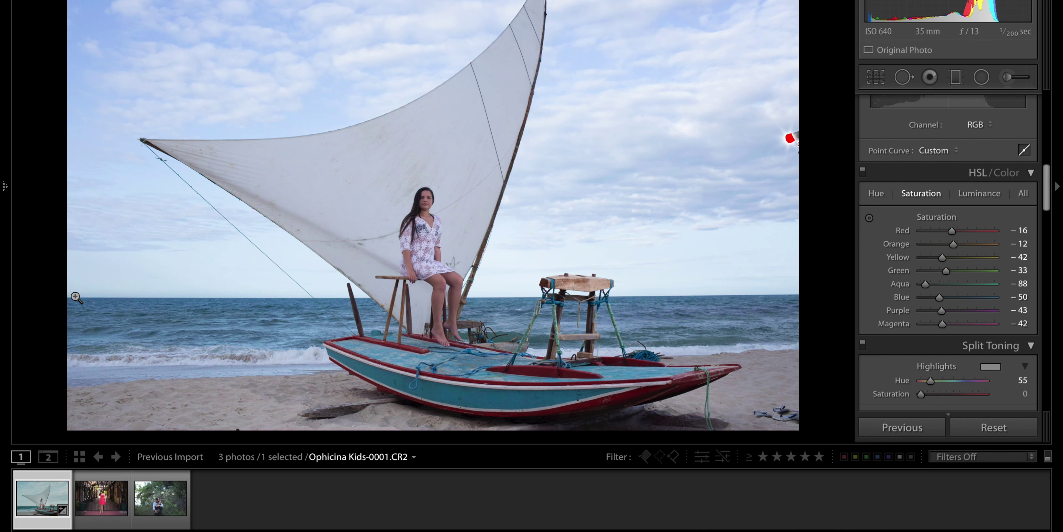
key("backslash")
key("backslash")
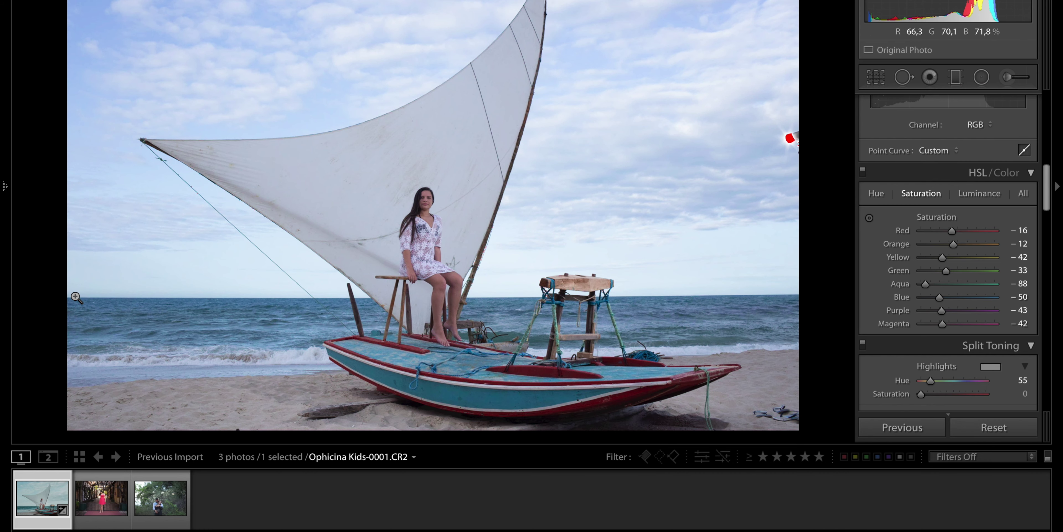
key("backslash")
key("backslash")
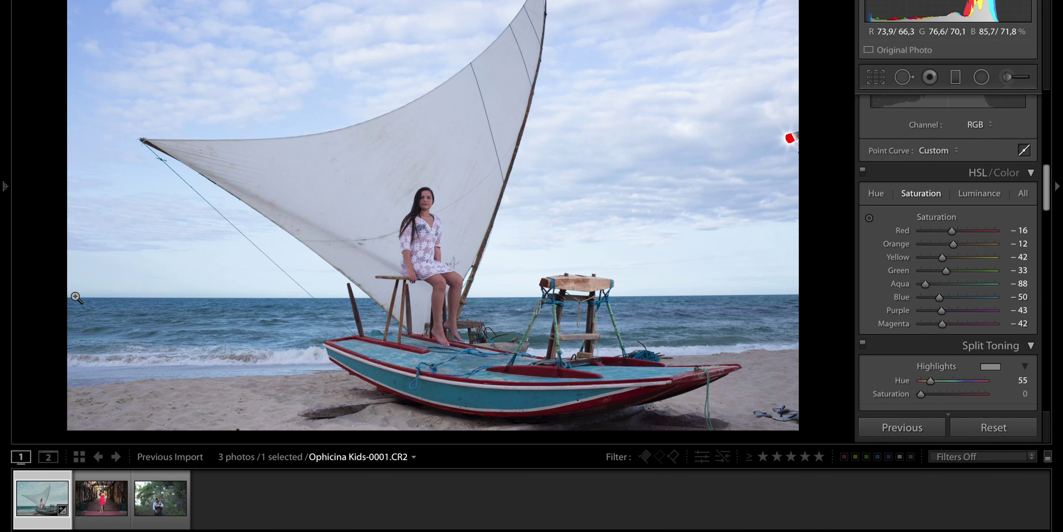
key("backslash")
key("backslash")
key("backslash")
key("backslash")
key("backslash")
key("backslash")
key("backslash")
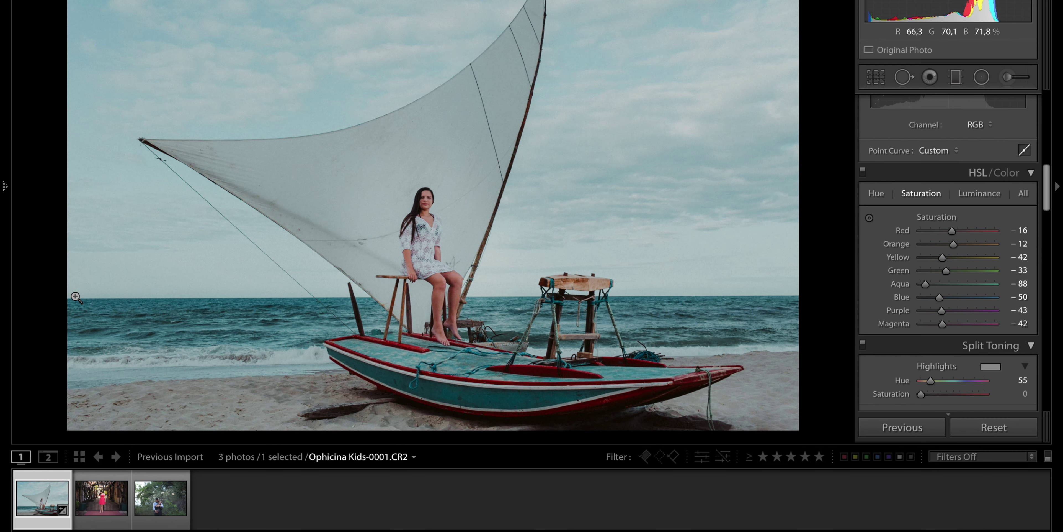
key("backslash")
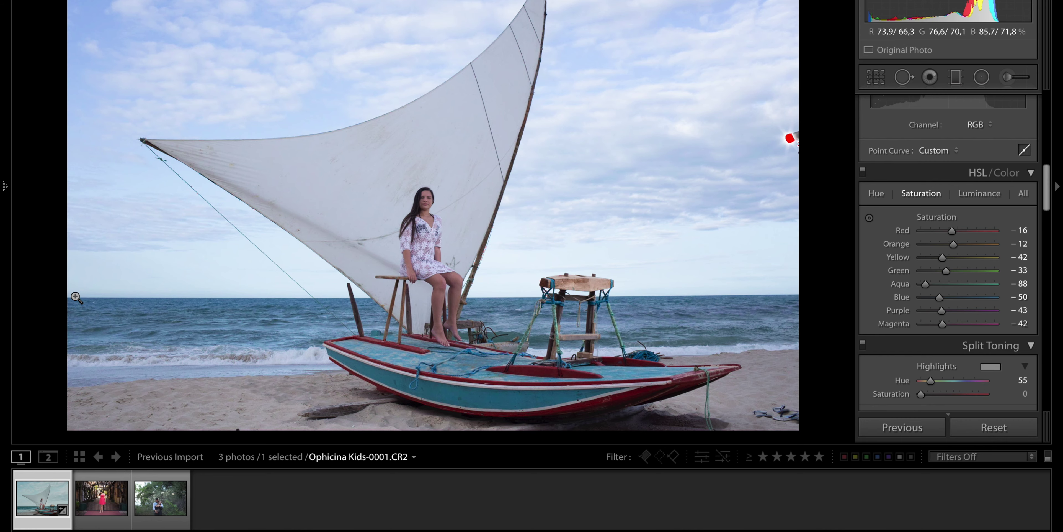
key("backslash")
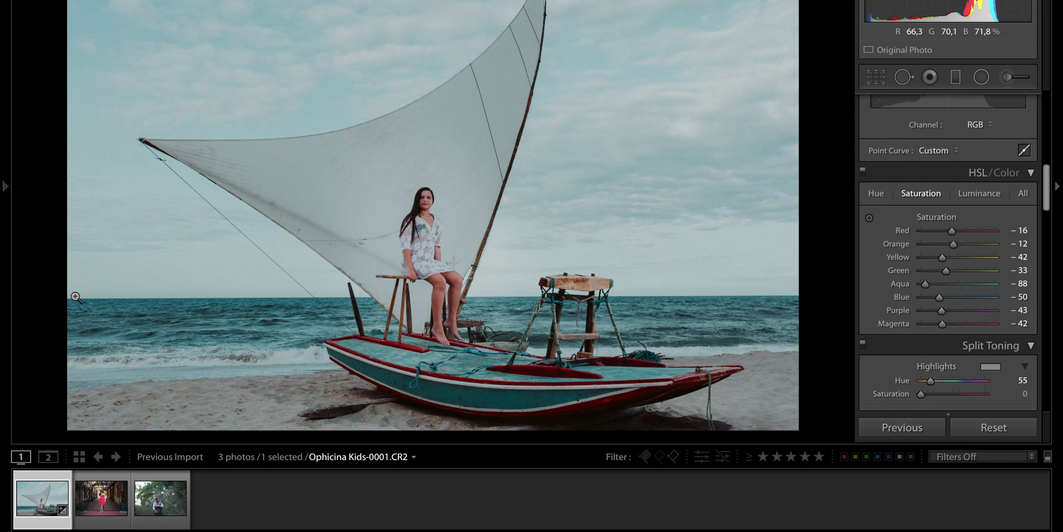
key("backslash")
key("backslash")
key("backslash")
key("backslash")
key("backslash")
key("backslash")
key("backslash")
key("backslash")
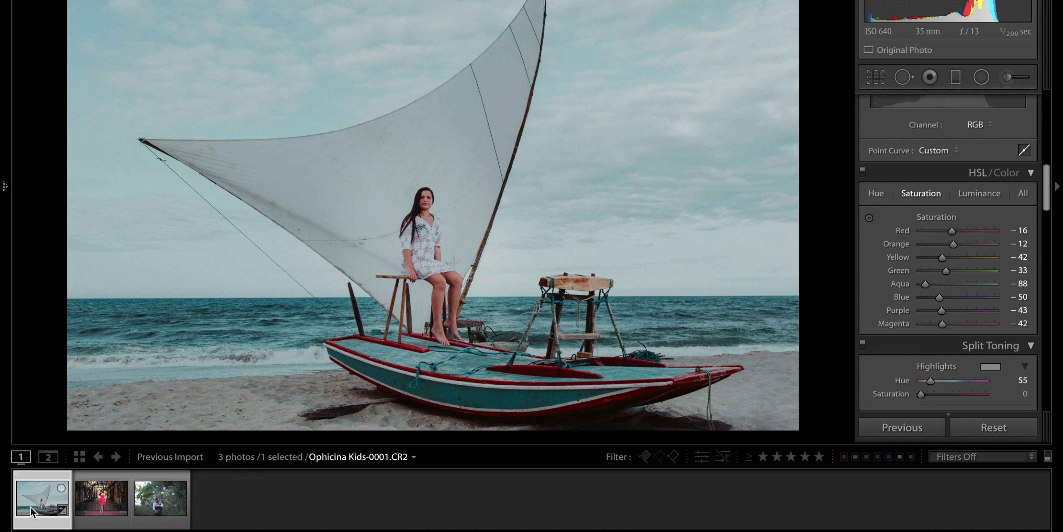
scroll(937, 266, "down", 5)
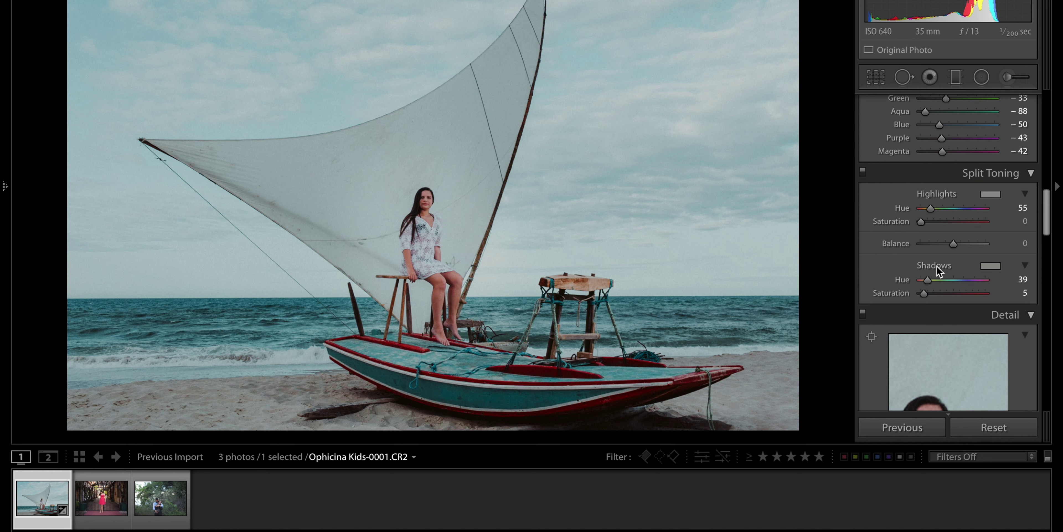
Set Sharpening Masking to 50 using the Alt edge preview, and raise Amount to 54
scroll(937, 266, "down", 4)
scroll(937, 266, "down", 2)
scroll(937, 265, "down", 1)
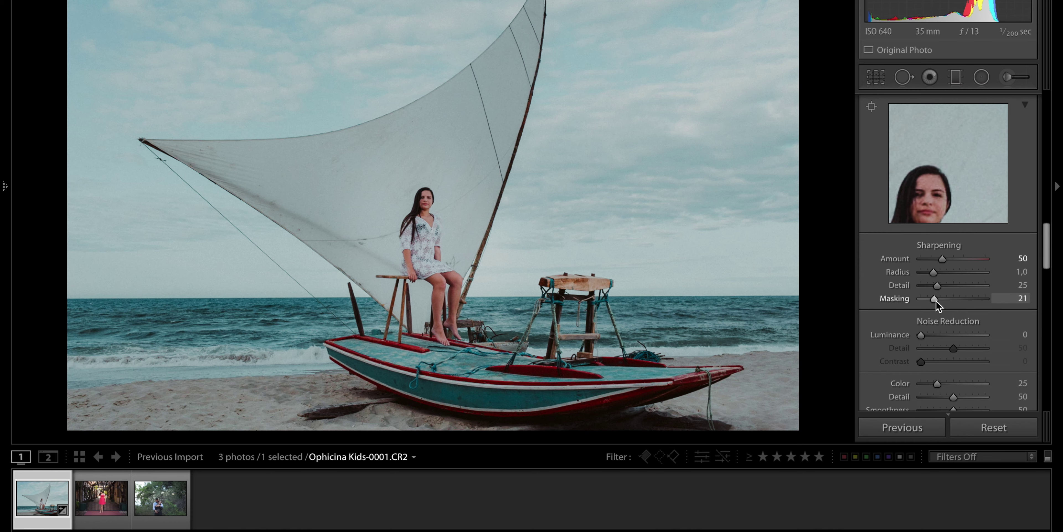
key("alt")
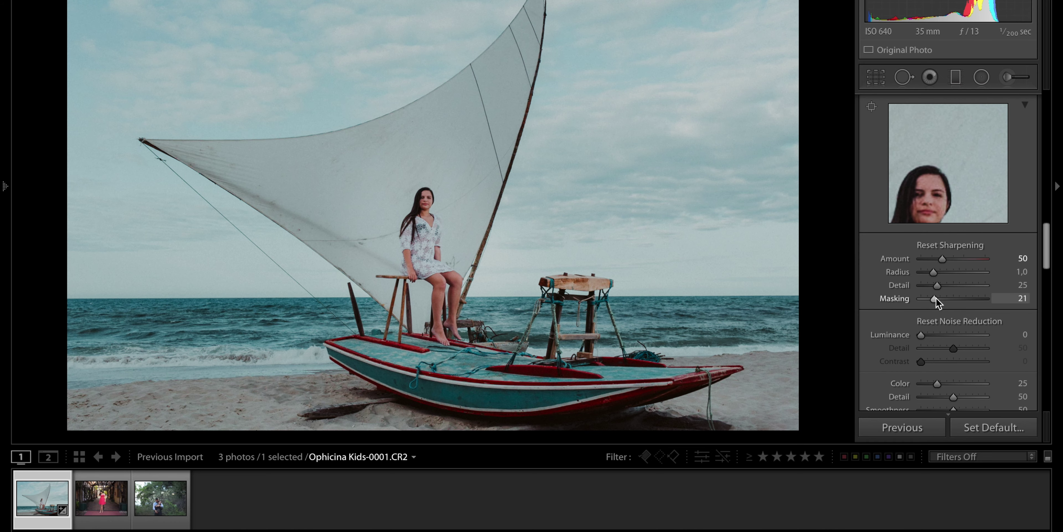
left_click_drag(935, 298, 952, 308)
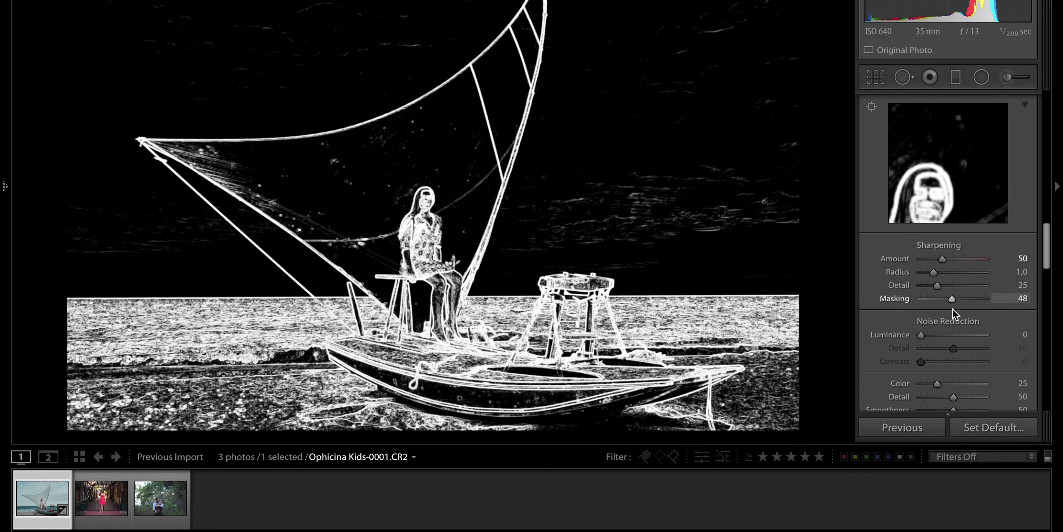
left_click_drag(953, 308, 953, 305)
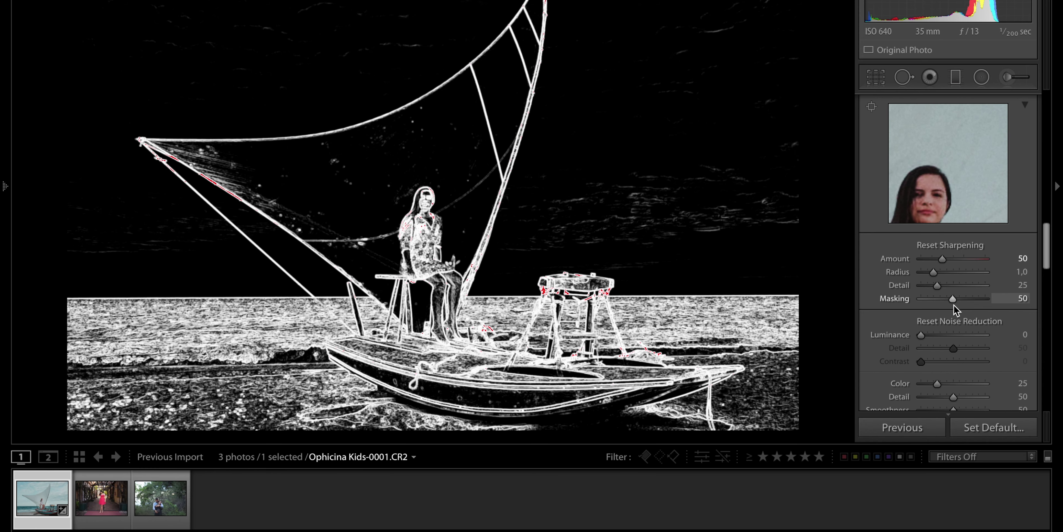
left_click_drag(943, 258, 945, 258)
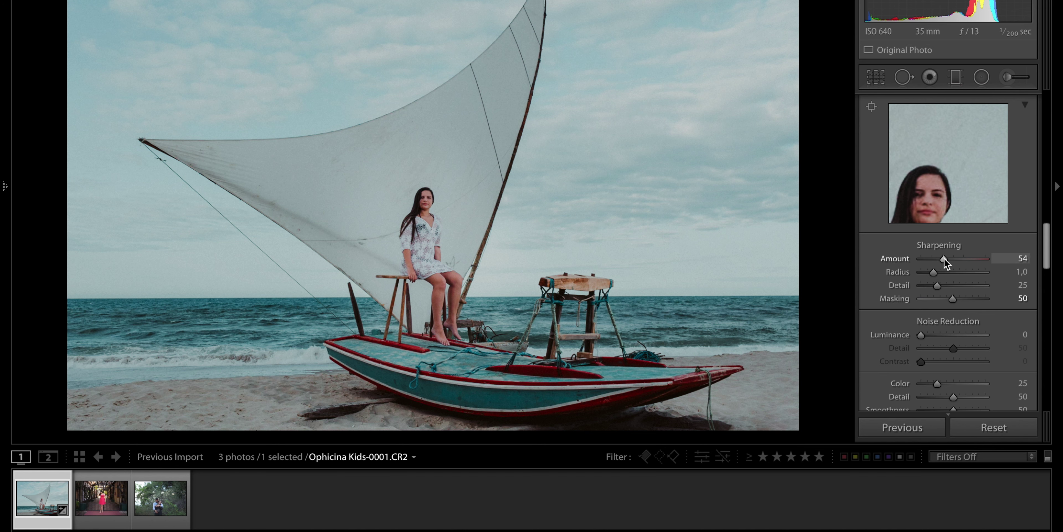
Toggle lens profile corrections off and back on, then bring up the crop overlay
scroll(924, 319, "down", 2)
scroll(923, 317, "down", 5)
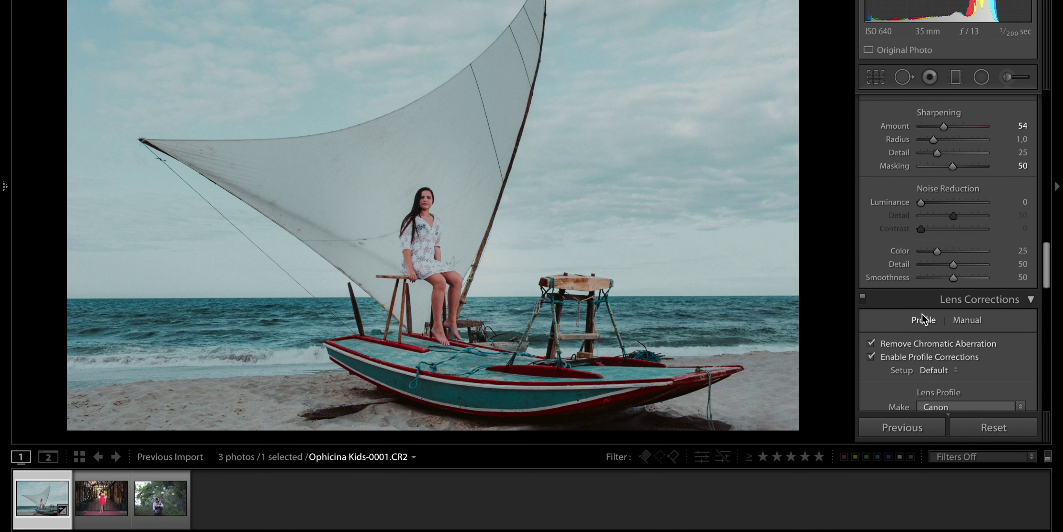
scroll(914, 324, "down", 5)
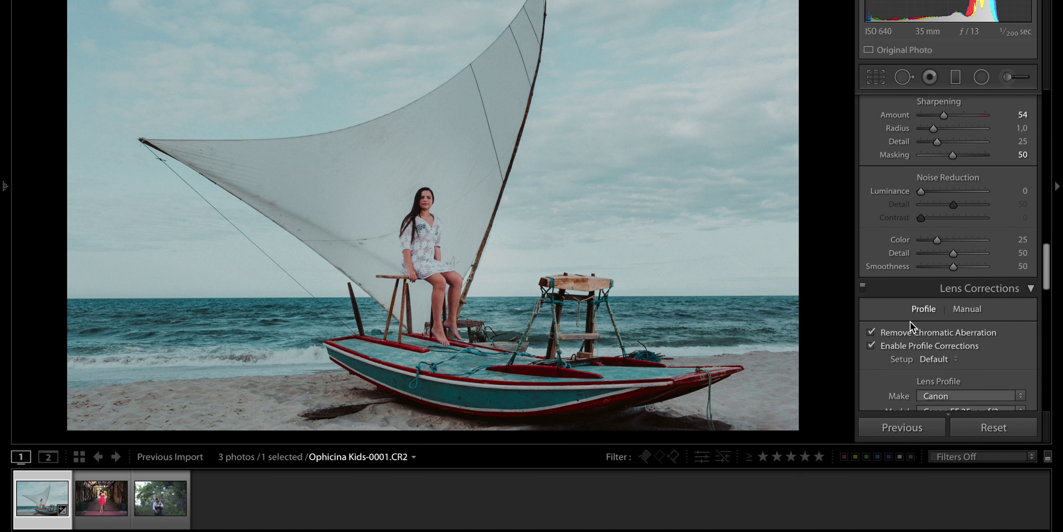
left_click(874, 346)
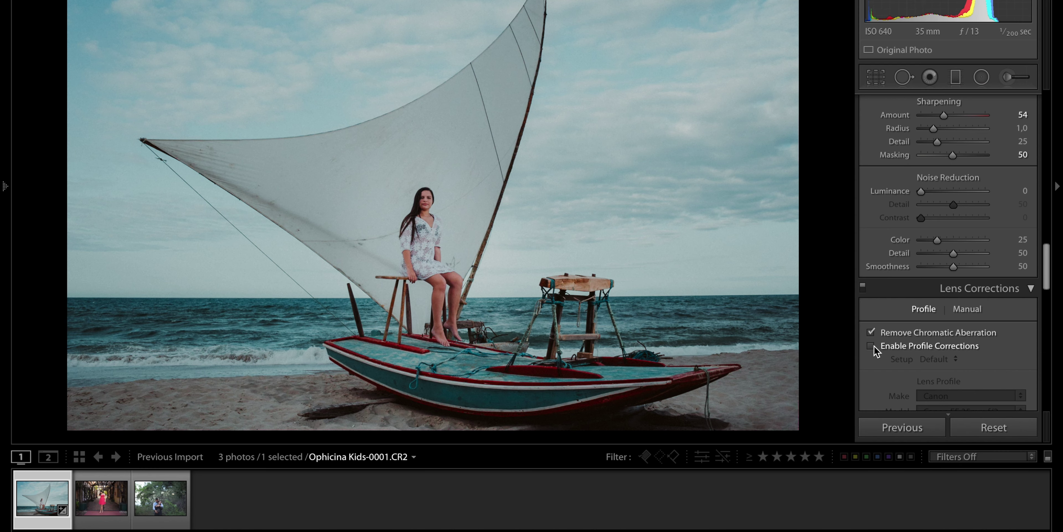
left_click(871, 345)
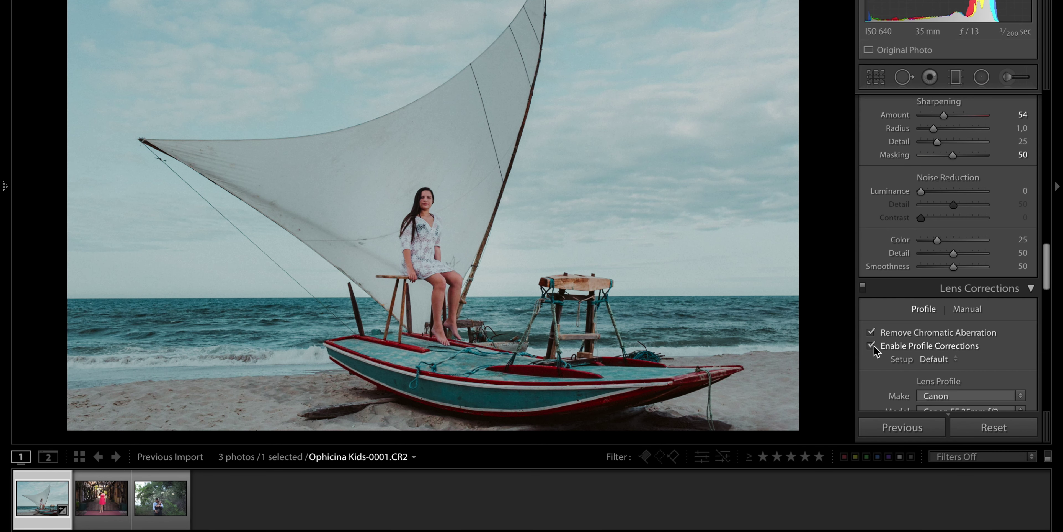
left_click(875, 77)
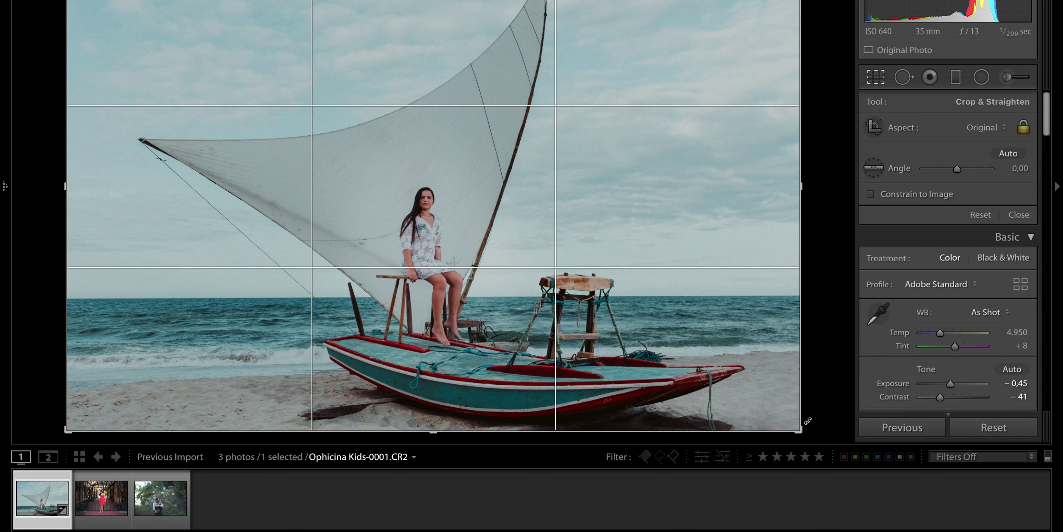
Level the sailboat photo with a 0.12° tilt and commit the crop
left_click_drag(808, 429, 808, 430)
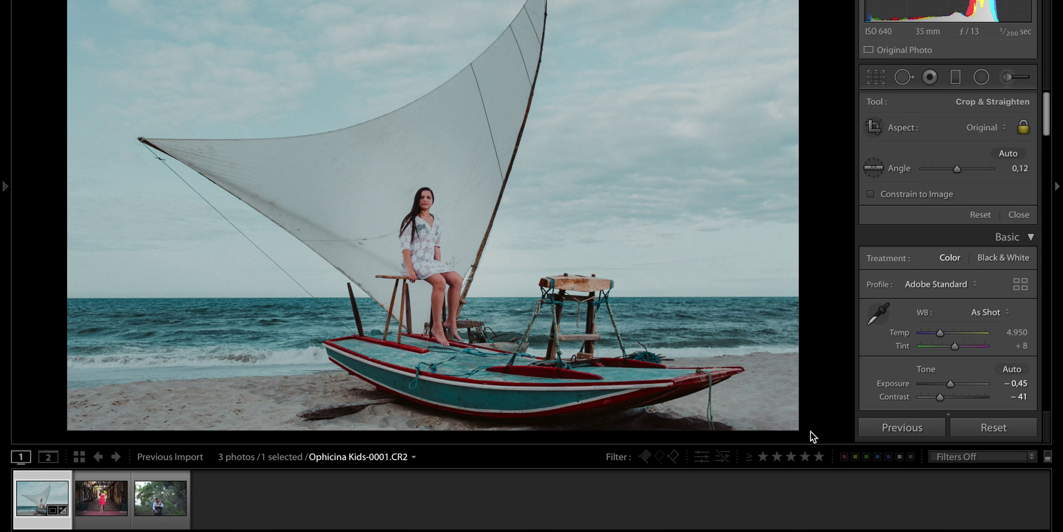
key("Return")
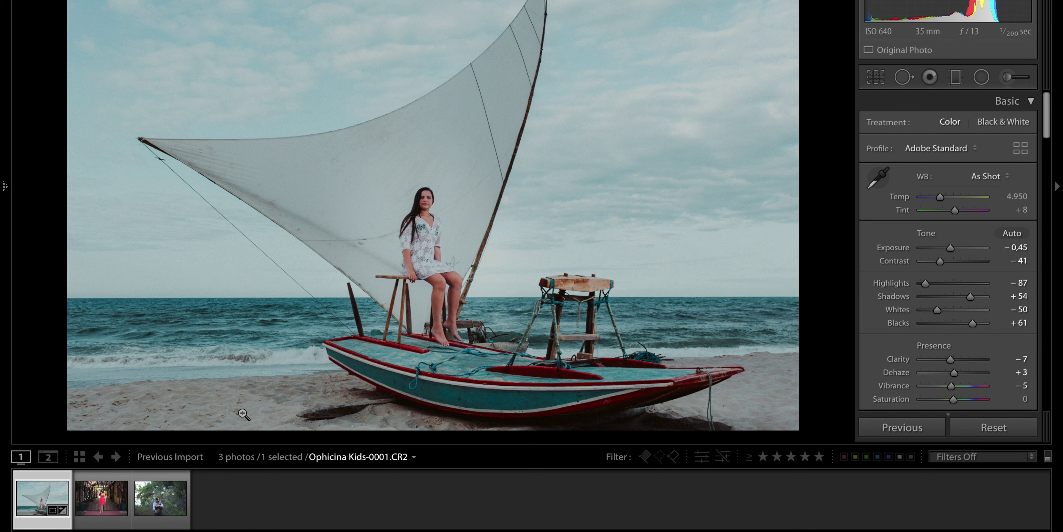
left_click(101, 497)
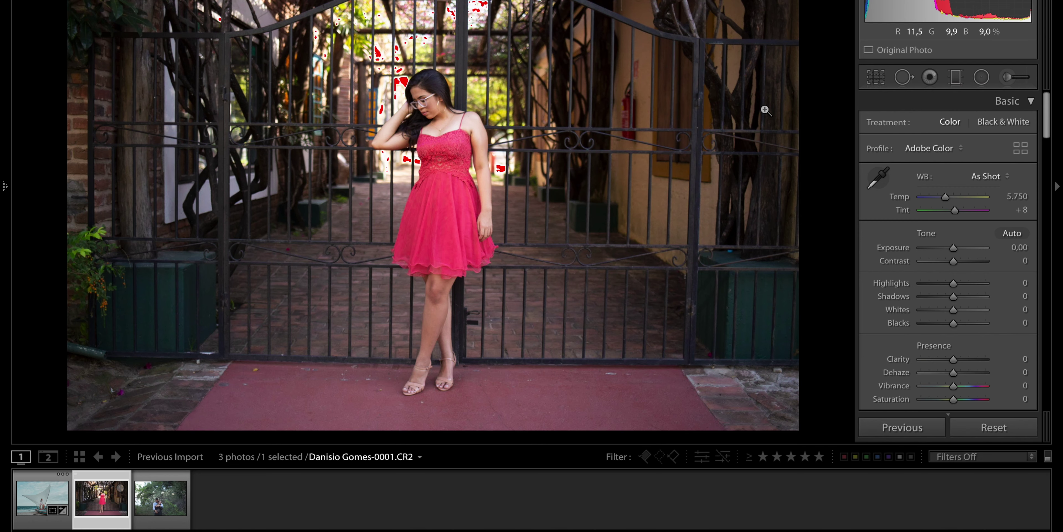
Check the portrait's metadata in Library (ISO 500, 1/1000 sec, f/2,0, 35 mm), then return to Develop
key("e")
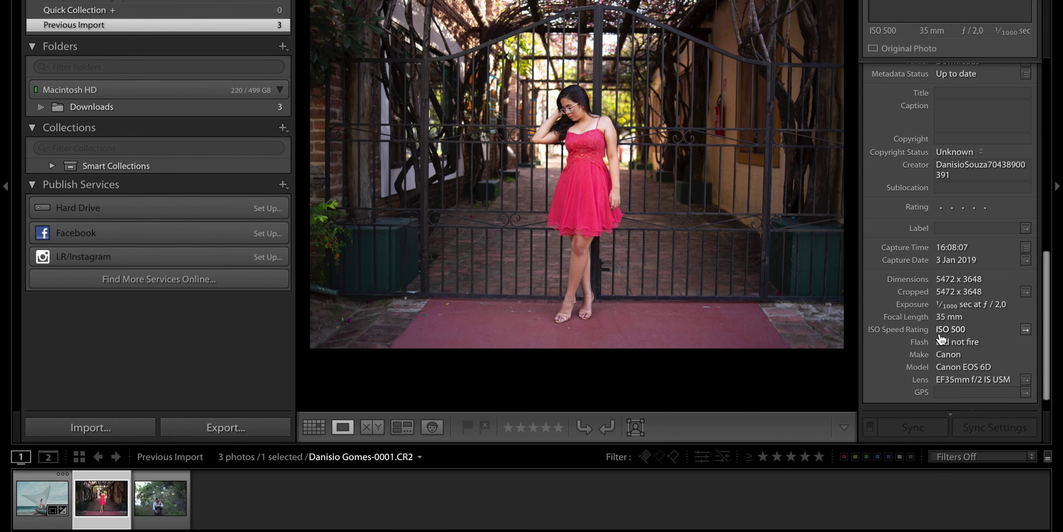
scroll(941, 339, "down", 1)
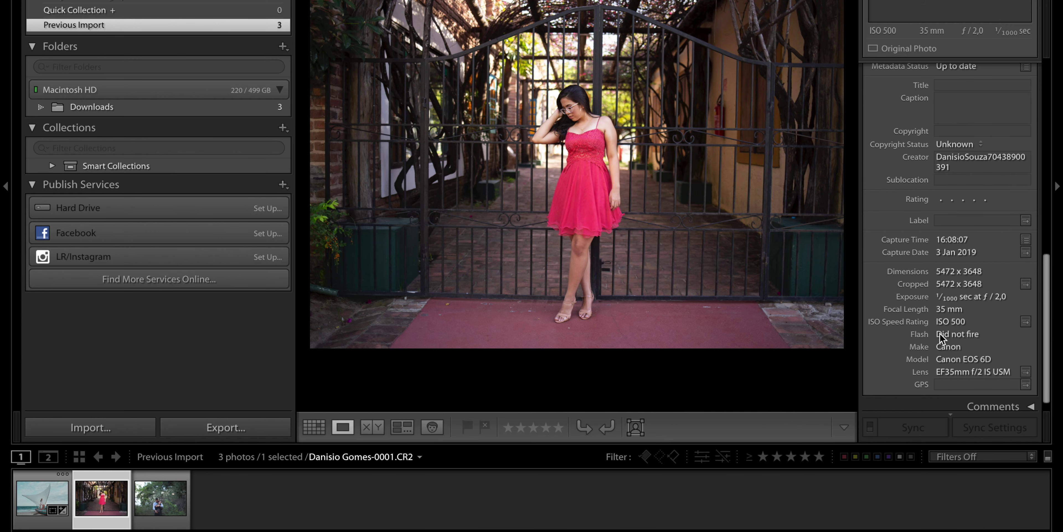
key("d")
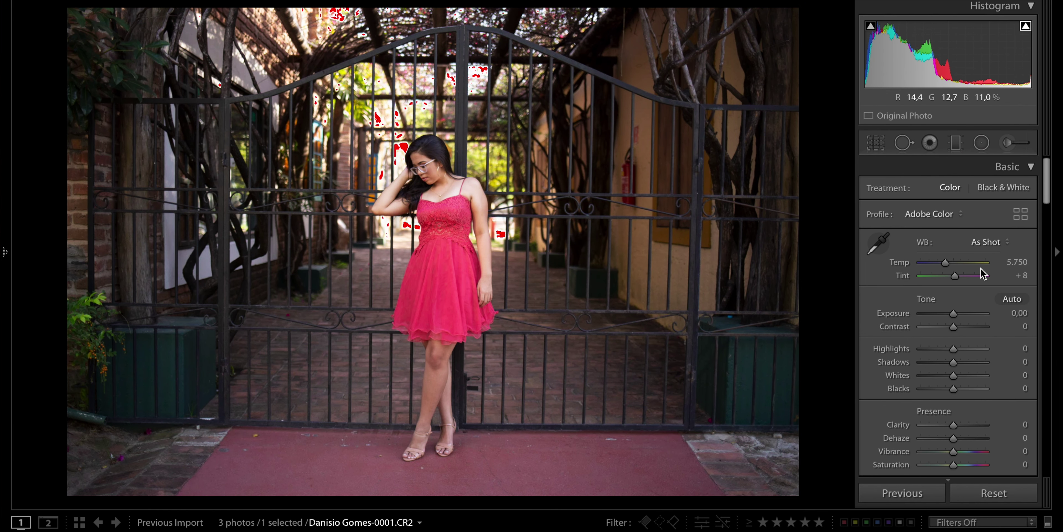
Set the crop aspect to 4x5 / 8x10 and draw a crop frame over the portrait
left_click(874, 143)
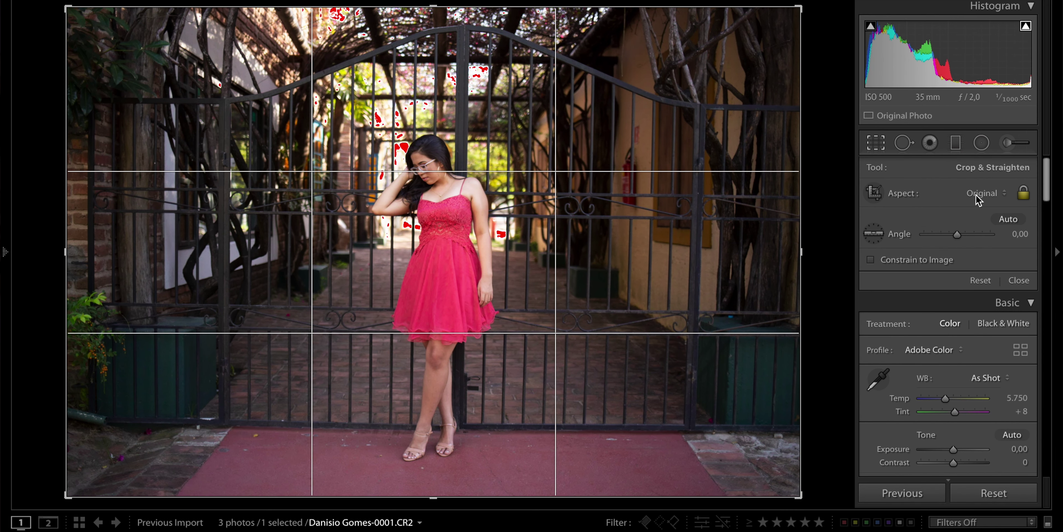
left_click(984, 194)
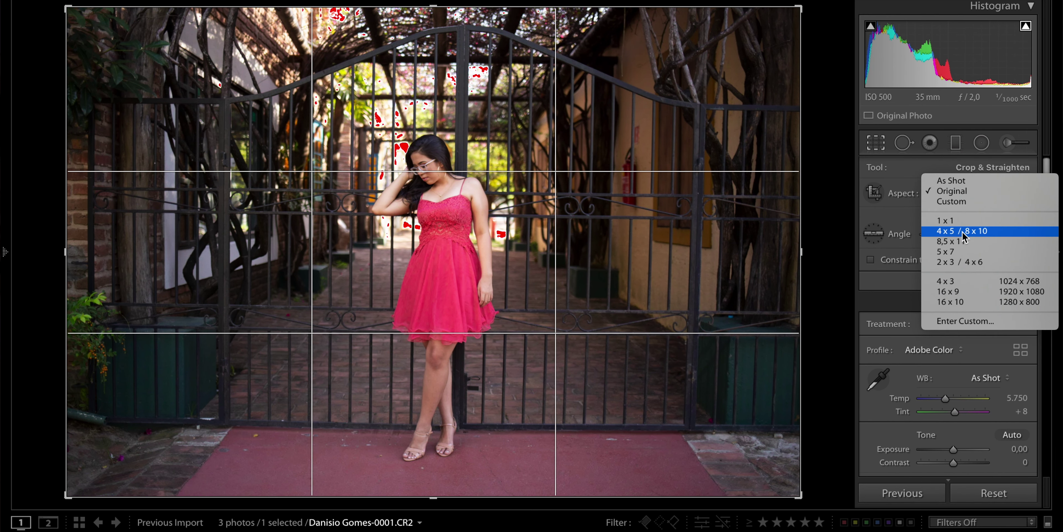
left_click(962, 230)
left_click(873, 192)
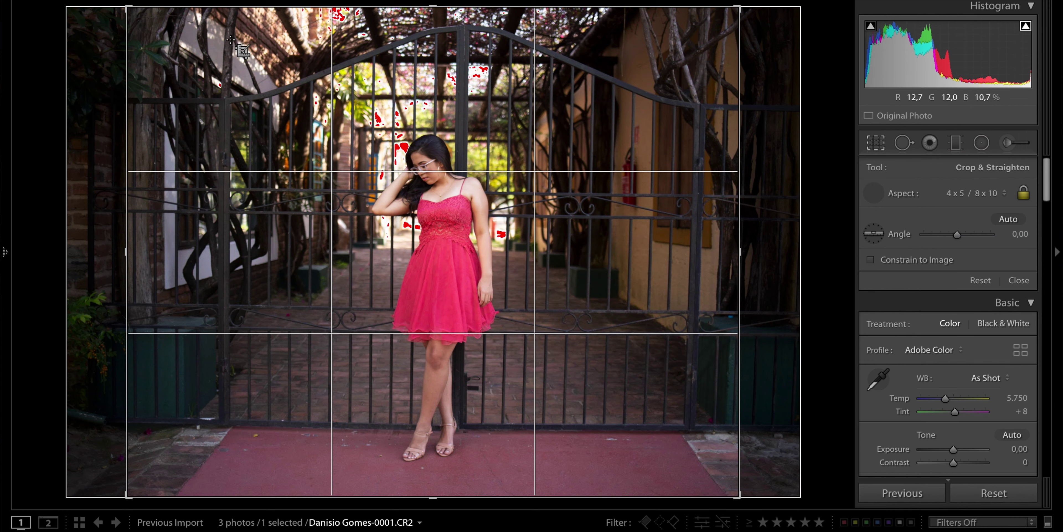
mouse_move(266, 34)
left_mouse_down()
mouse_move(332, 87)
mouse_move(493, 473)
mouse_move(531, 515)
left_mouse_up()
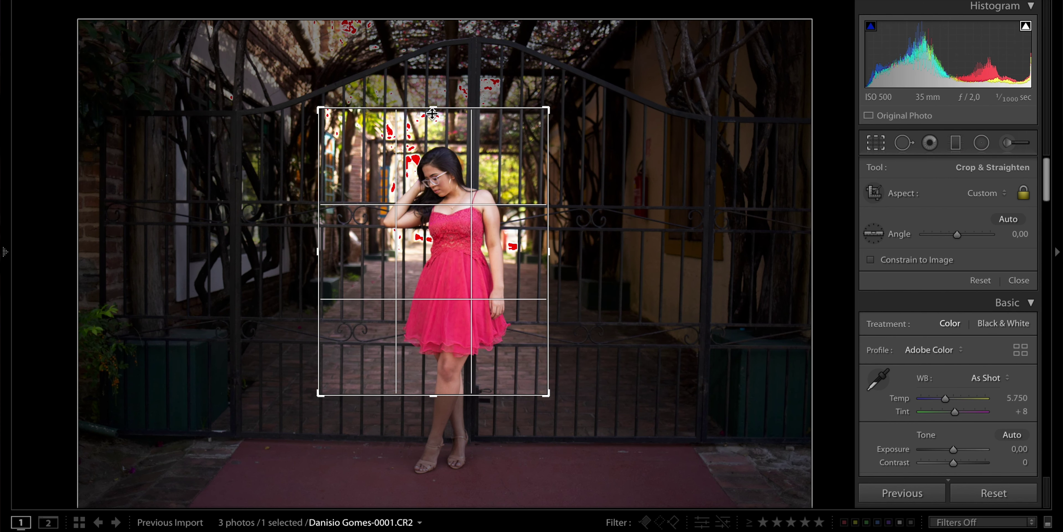
Extend the frame to full height, centre the woman, tilt -0.60° and commit the crop
left_click_drag(432, 109, 435, 62)
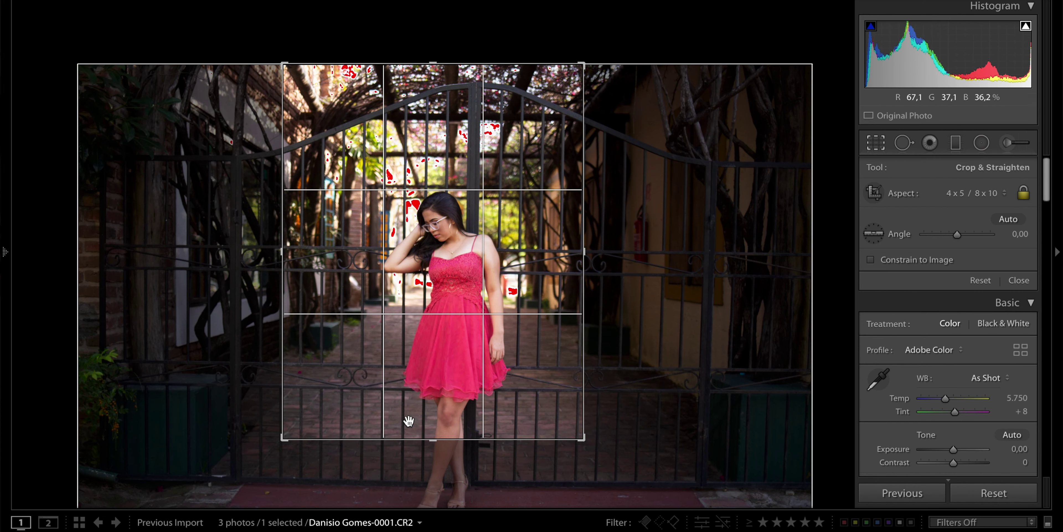
left_click_drag(437, 440, 435, 514)
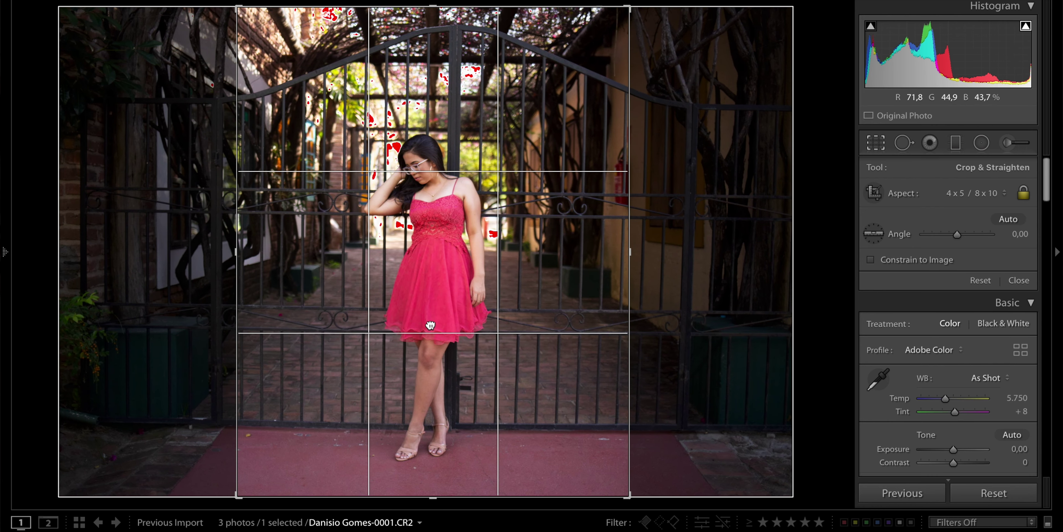
left_click_drag(430, 324, 446, 315)
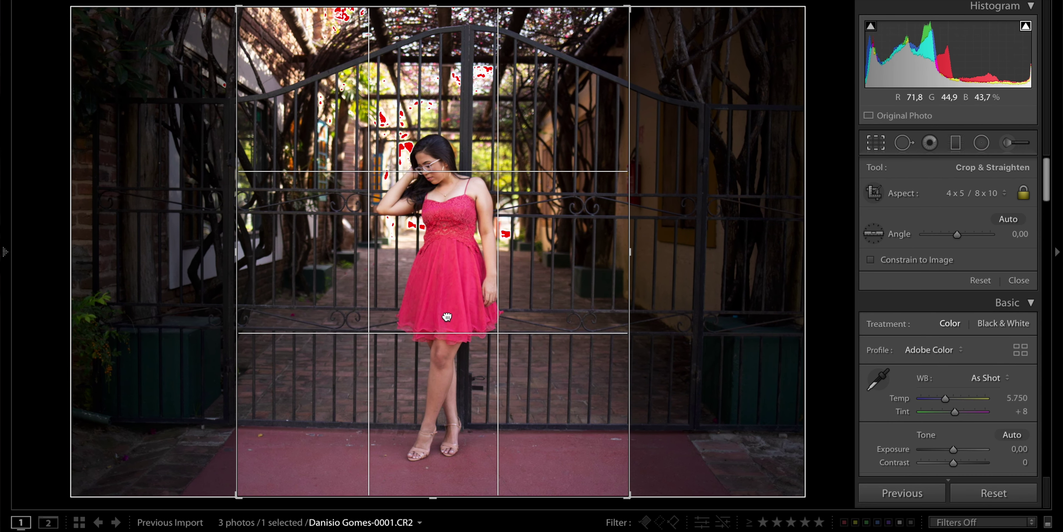
mouse_move(446, 316)
left_mouse_down()
mouse_move(415, 313)
mouse_move(422, 326)
left_mouse_up()
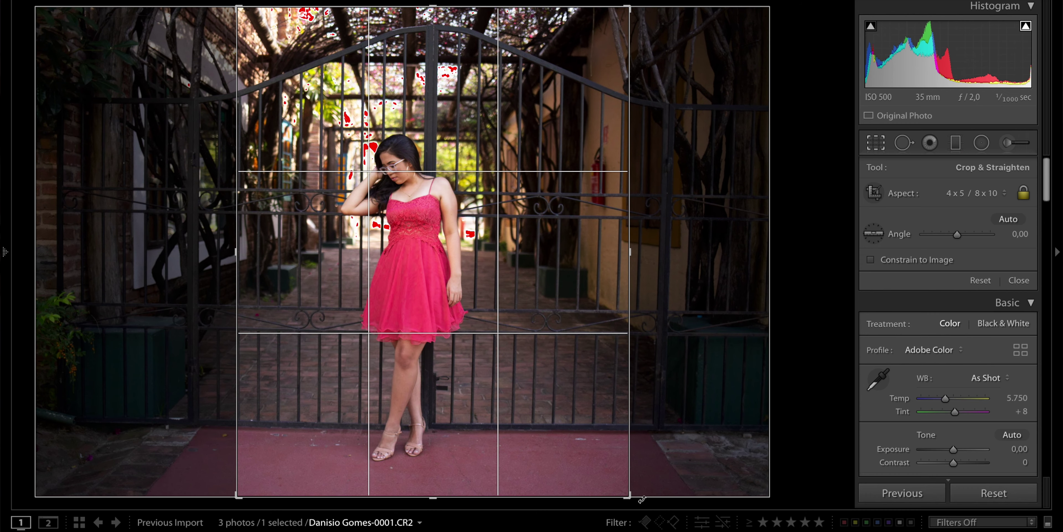
left_click_drag(642, 498, 645, 494)
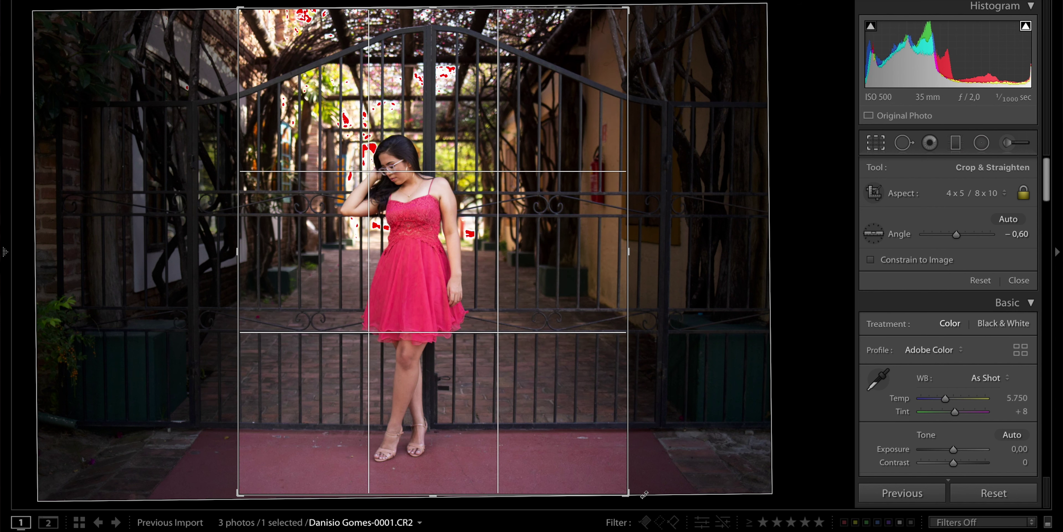
key("Return")
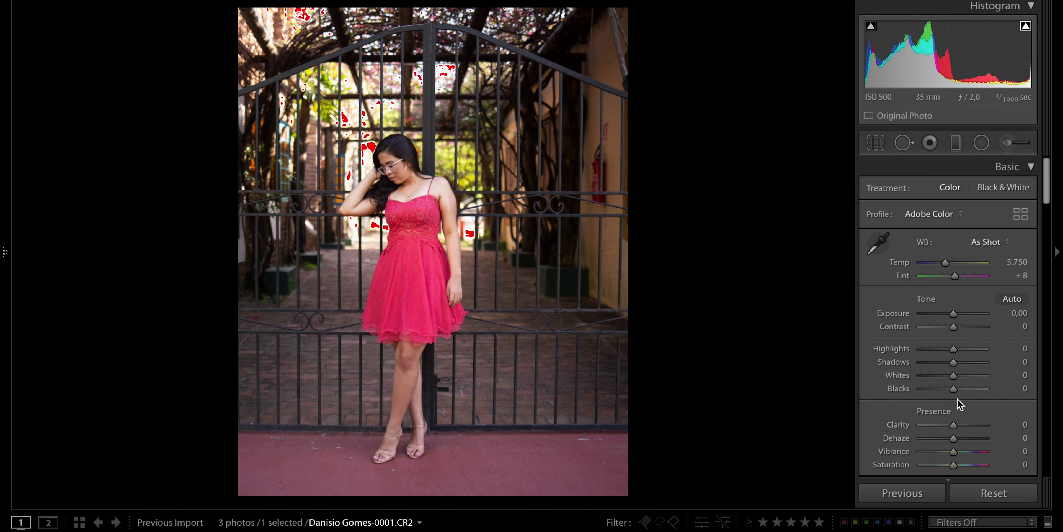
scroll(968, 369, "down", 5)
Scroll down to the Transform panel and undo the horizontal perspective change
scroll(968, 369, "down", 5)
scroll(970, 374, "down", 4)
scroll(970, 374, "down", 2)
scroll(970, 374, "down", 6)
scroll(969, 374, "down", 3)
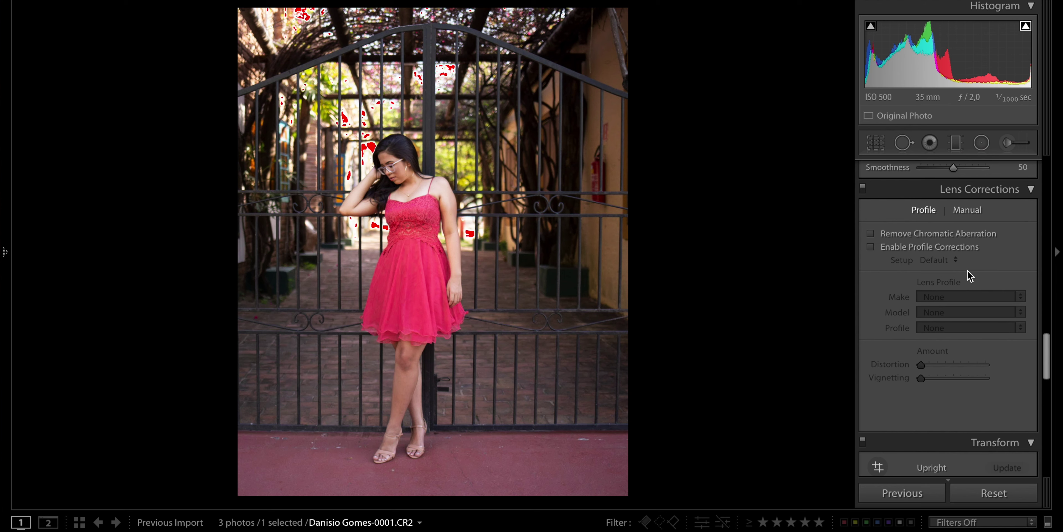
scroll(969, 276, "down", 4)
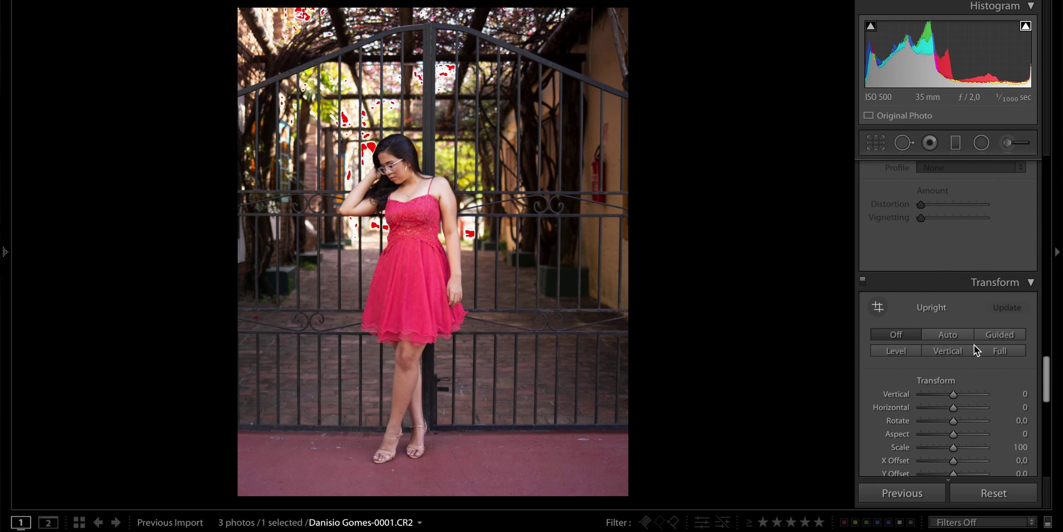
key("ctrl+z")
Set Vertical perspective to +5 and enable Constrain Crop
left_click_drag(952, 396, 954, 395)
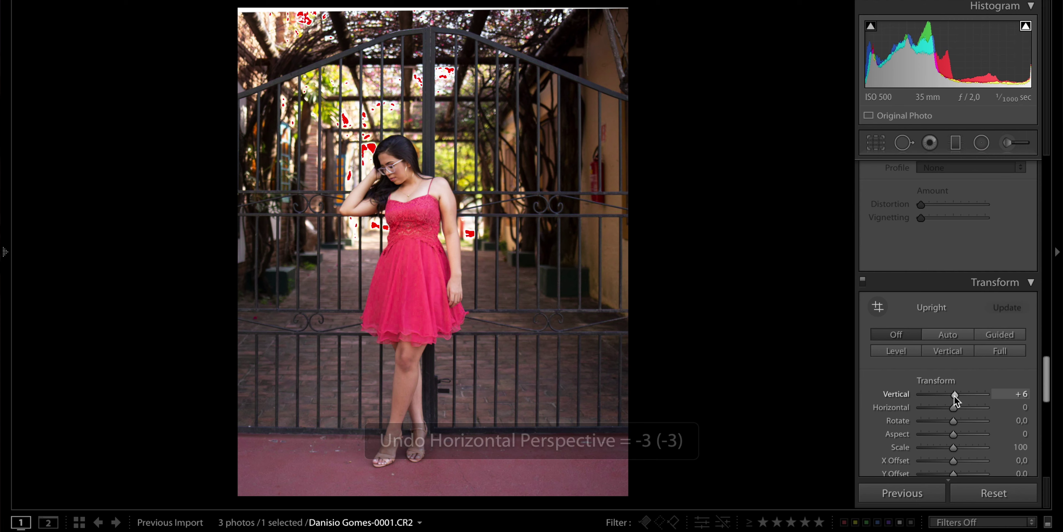
left_click_drag(954, 395, 953, 396)
scroll(885, 343, "down", 5)
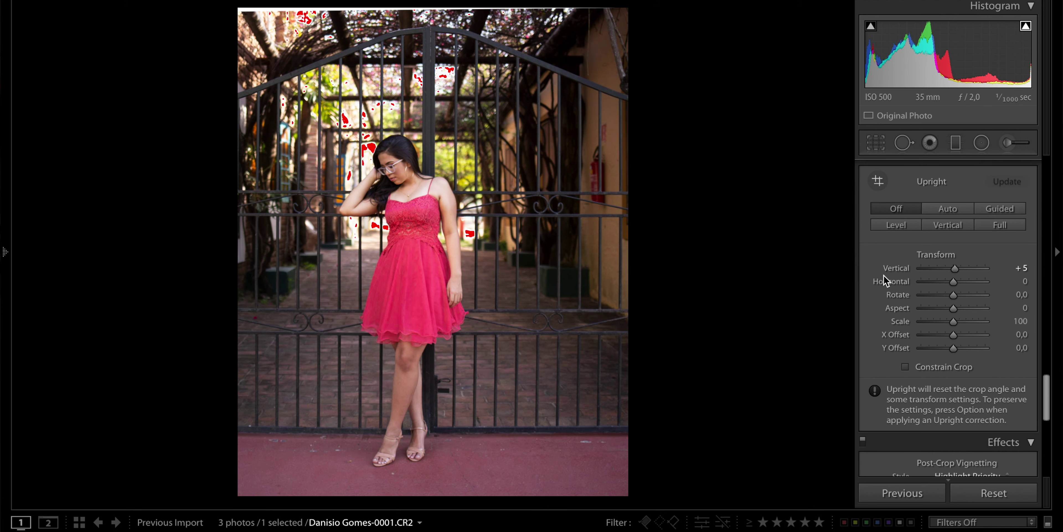
left_click(905, 367)
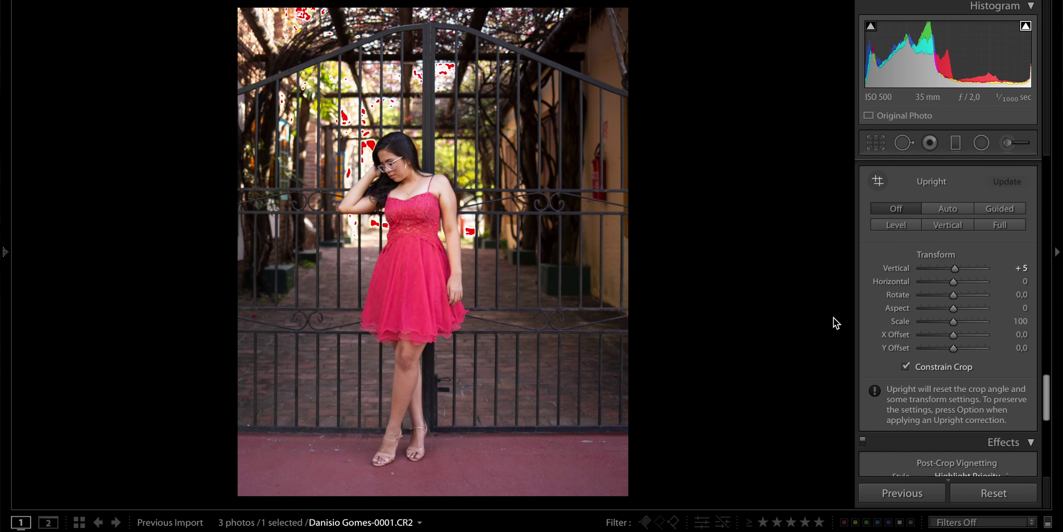
scroll(970, 294, "up", 1)
scroll(969, 294, "up", 5)
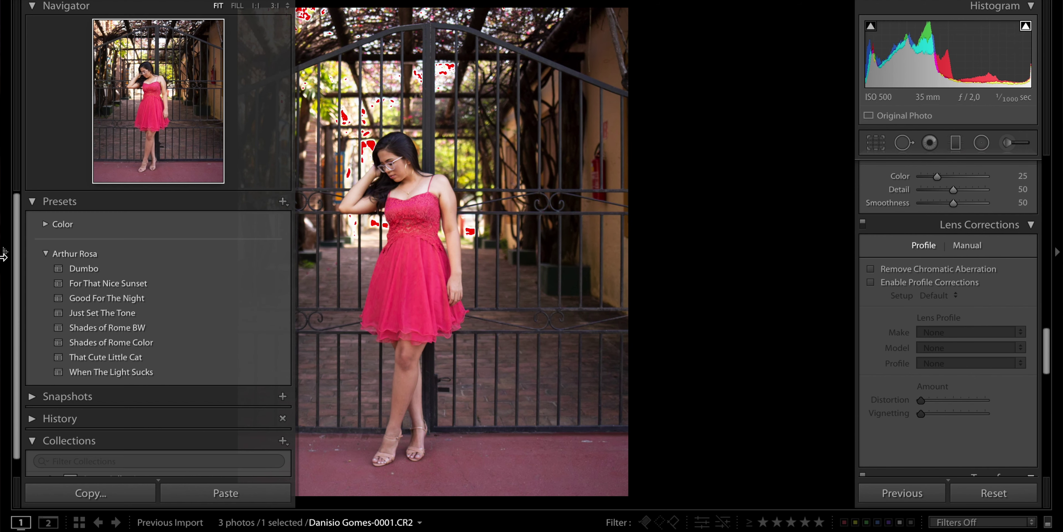
Preview the Arthur Rosa presets, from Good For The Night to That Cute Little Cat, on the portrait
left_click(4, 254)
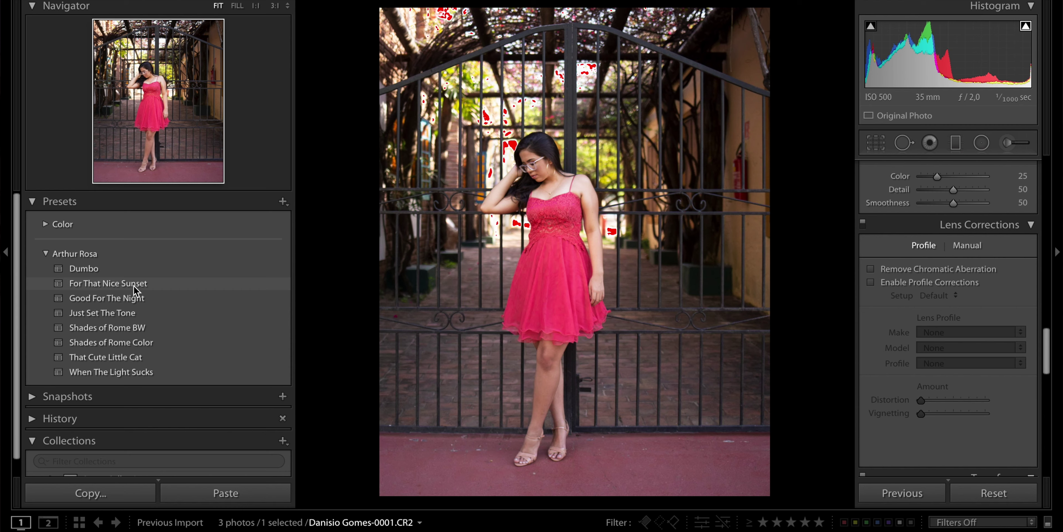
left_click(136, 285)
left_click(133, 299)
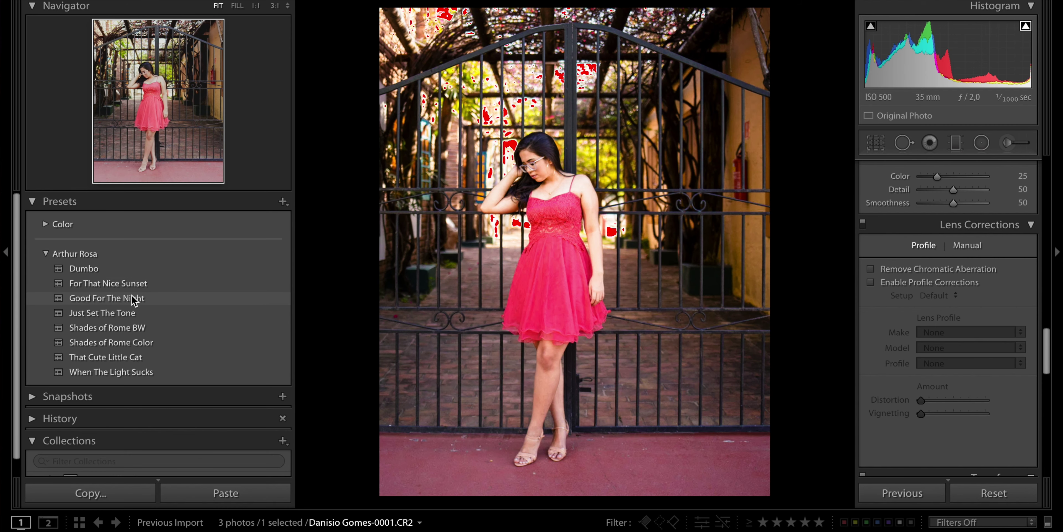
left_click(132, 312)
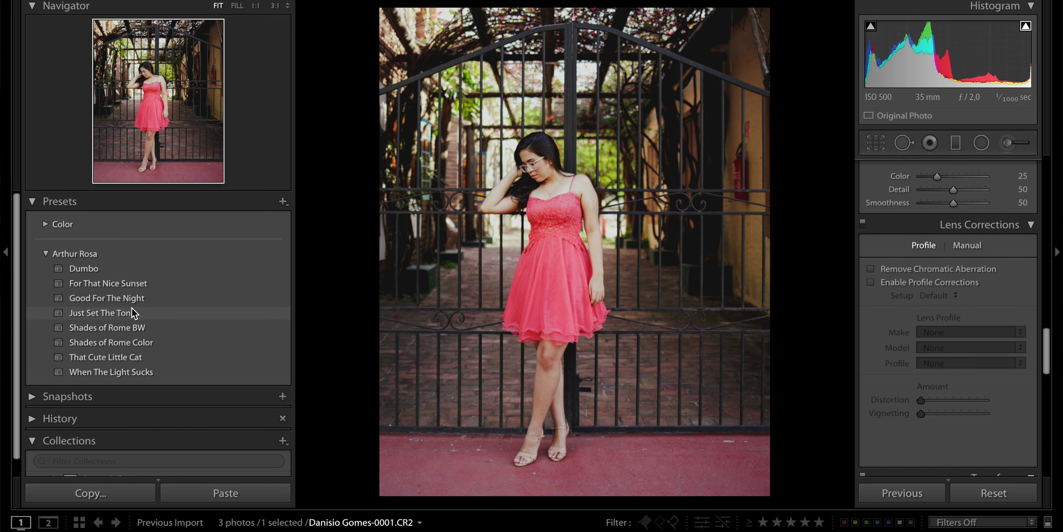
left_click(133, 329)
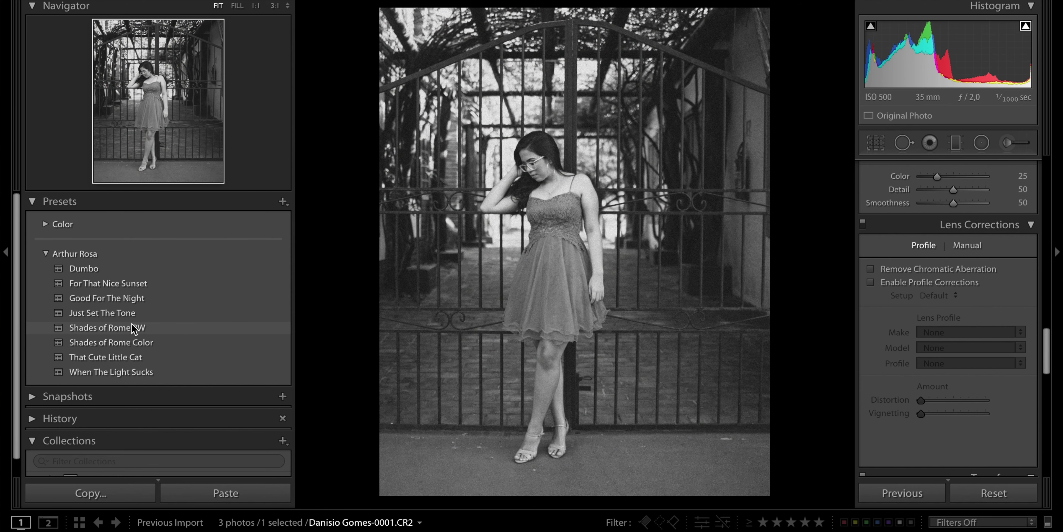
left_click(138, 343)
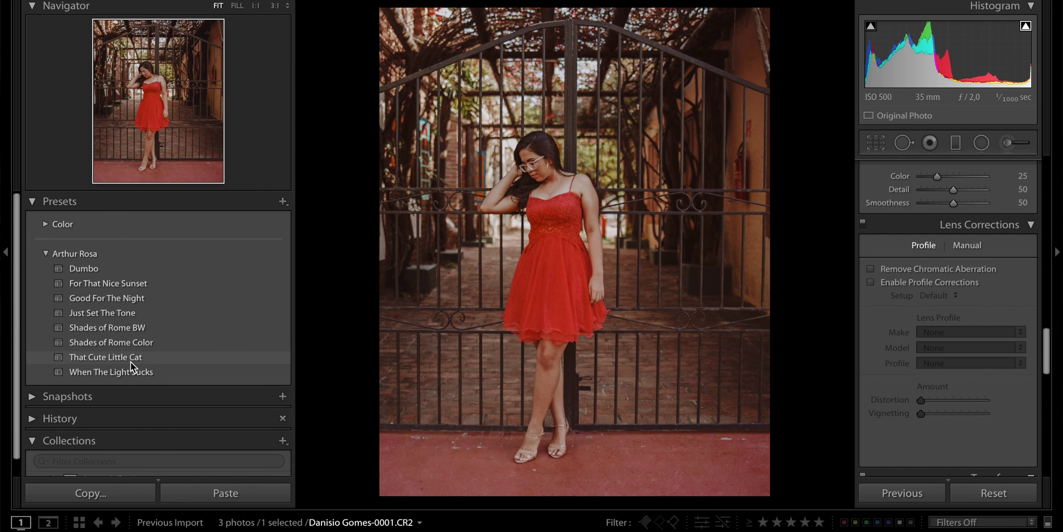
left_click(130, 361)
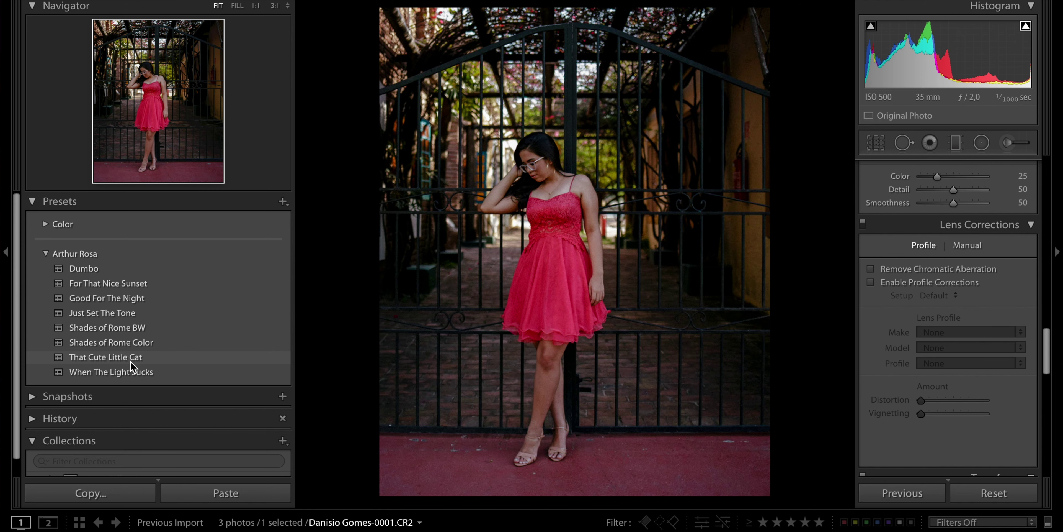
left_click(132, 373)
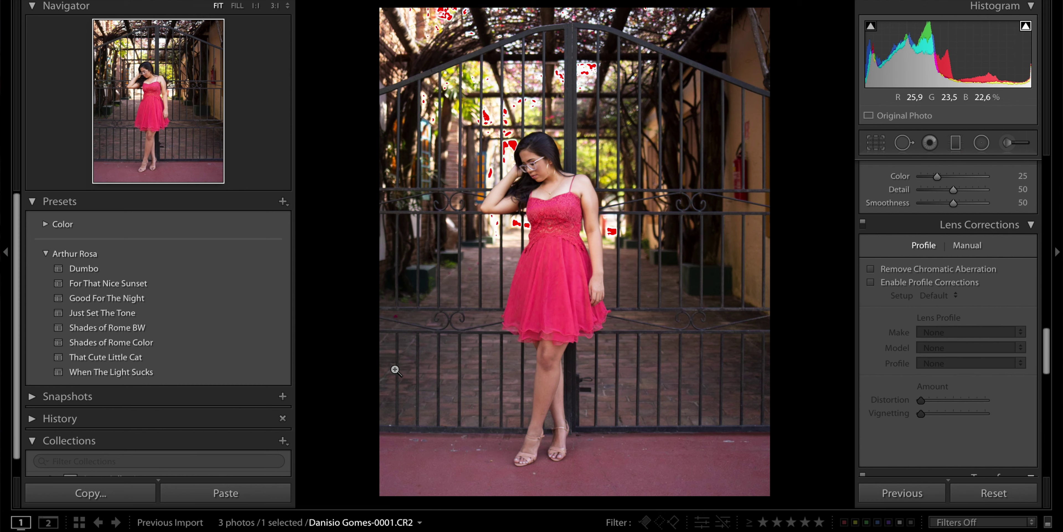
left_click(220, 361)
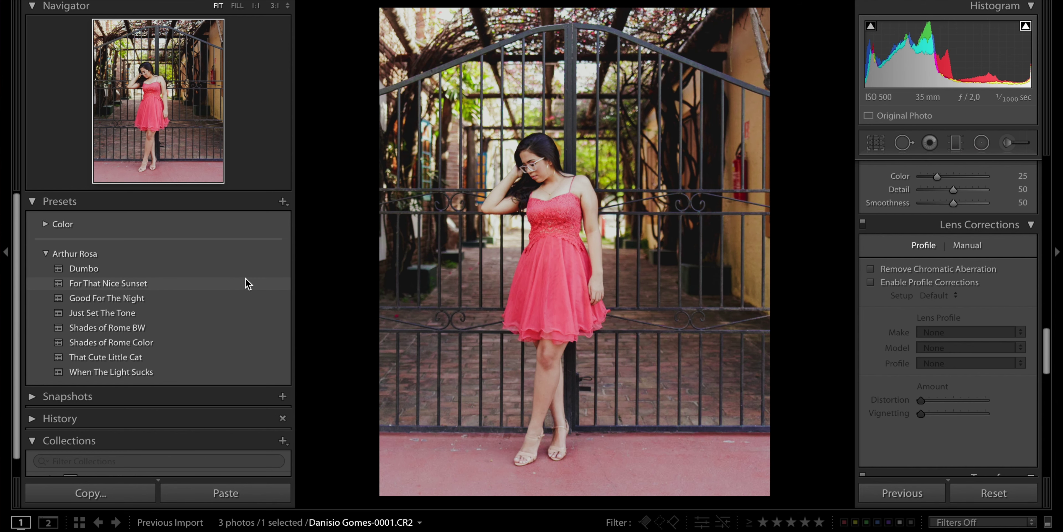
Apply the For That Nice Sunset preset and lower Exposure to −0,65
left_click(247, 284)
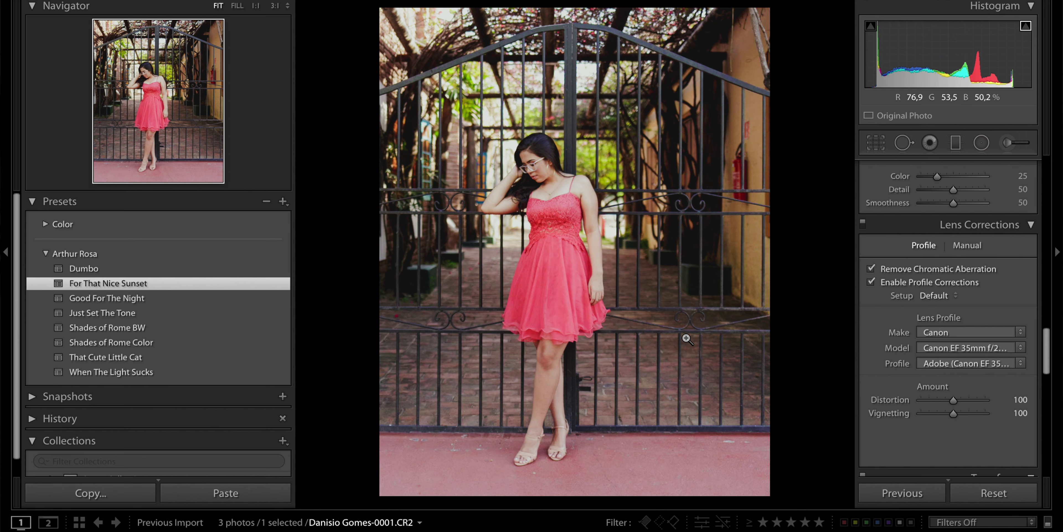
scroll(911, 318, "up", 5)
scroll(909, 317, "up", 10)
scroll(908, 317, "up", 1)
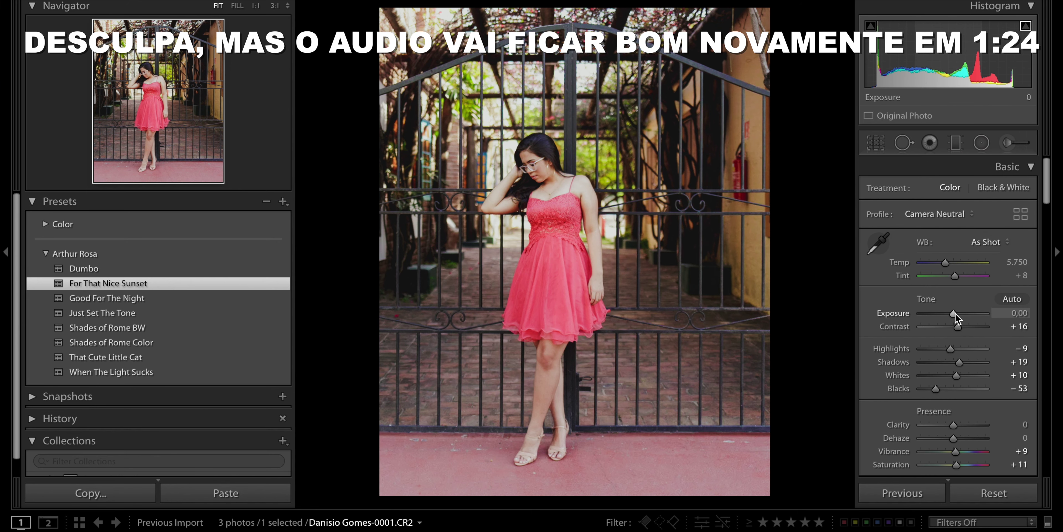
left_click_drag(954, 313, 951, 313)
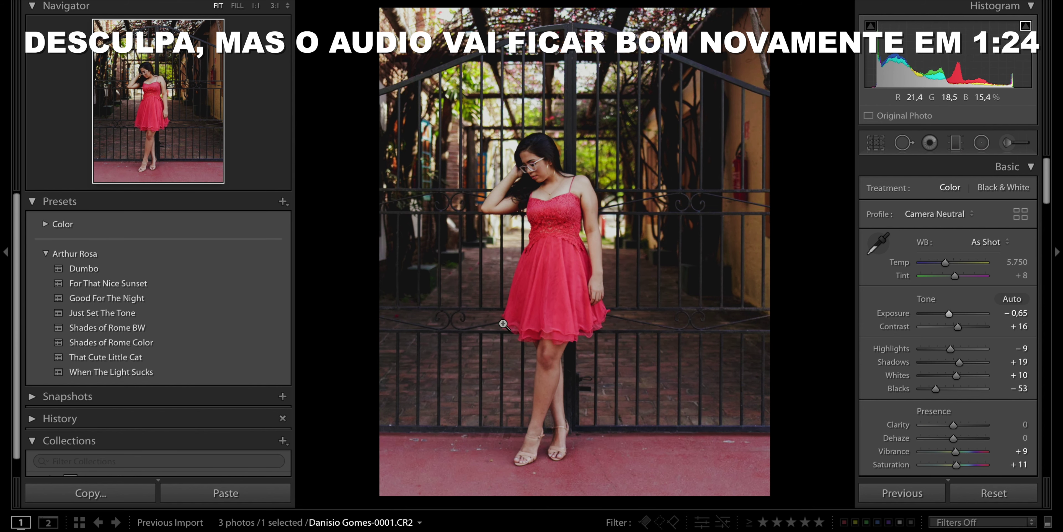
left_click(449, 458)
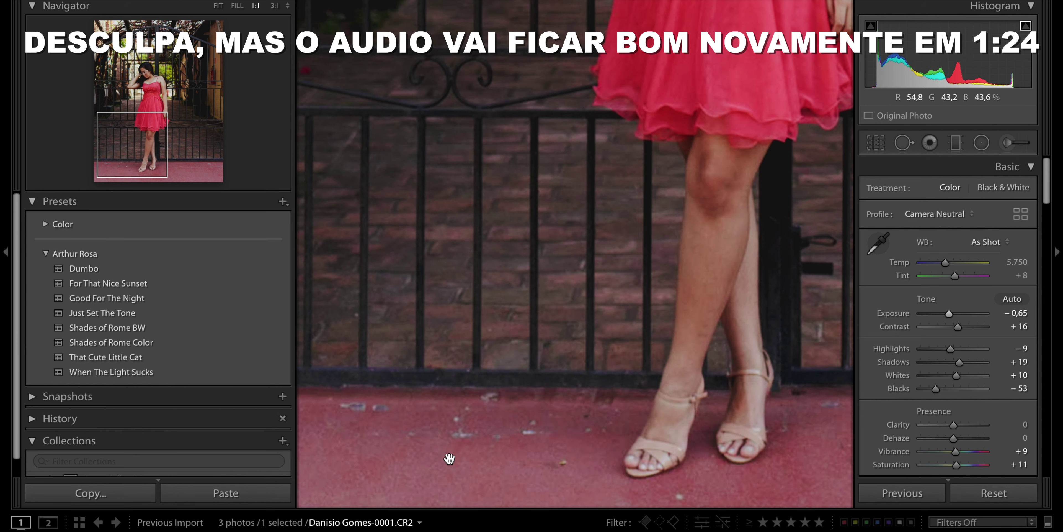
Zoom to the red floor by her feet and heal four dust specks with Spot Removal
left_click_drag(449, 458, 468, 272)
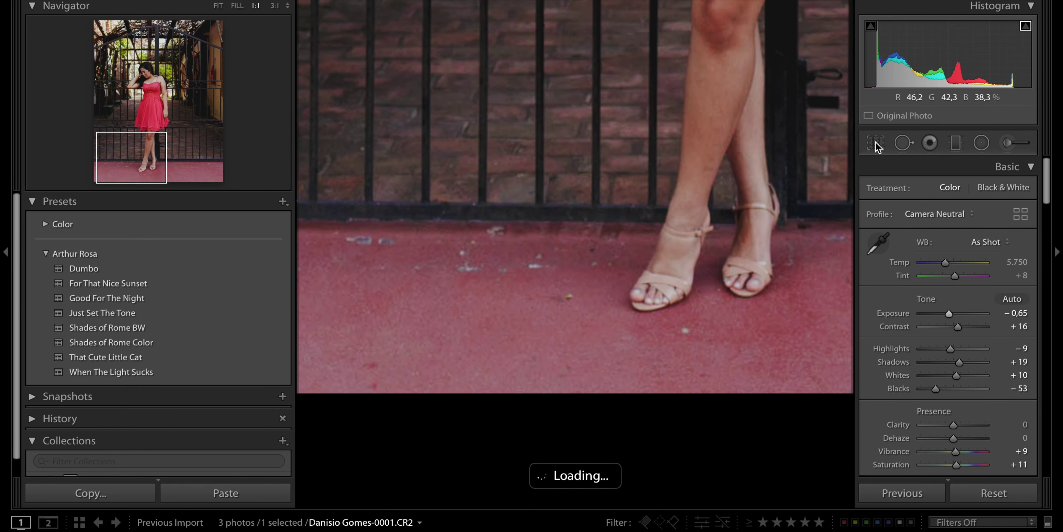
left_click(904, 142)
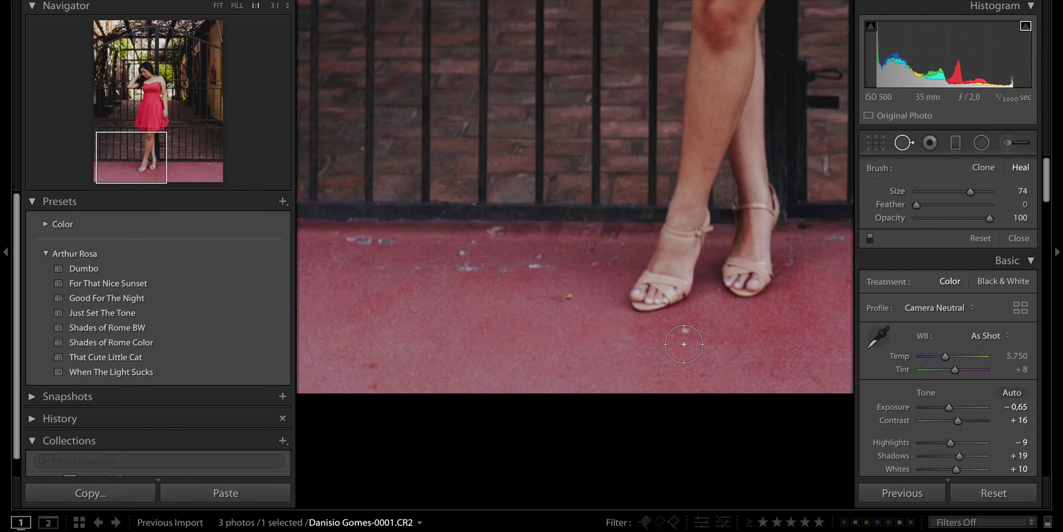
scroll(685, 341, "down", 1)
left_click(563, 298)
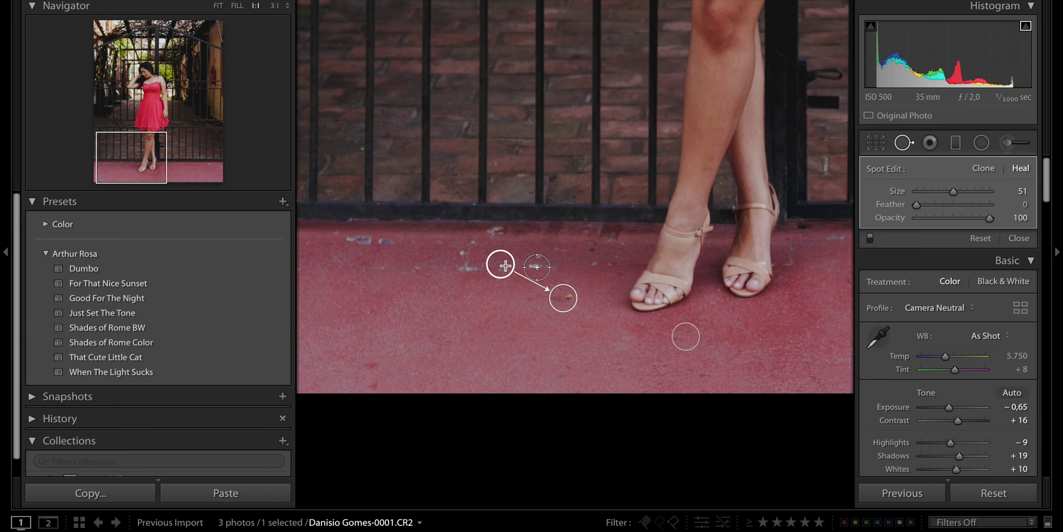
left_click(358, 240)
left_click(468, 266)
key("q")
left_click(709, 430)
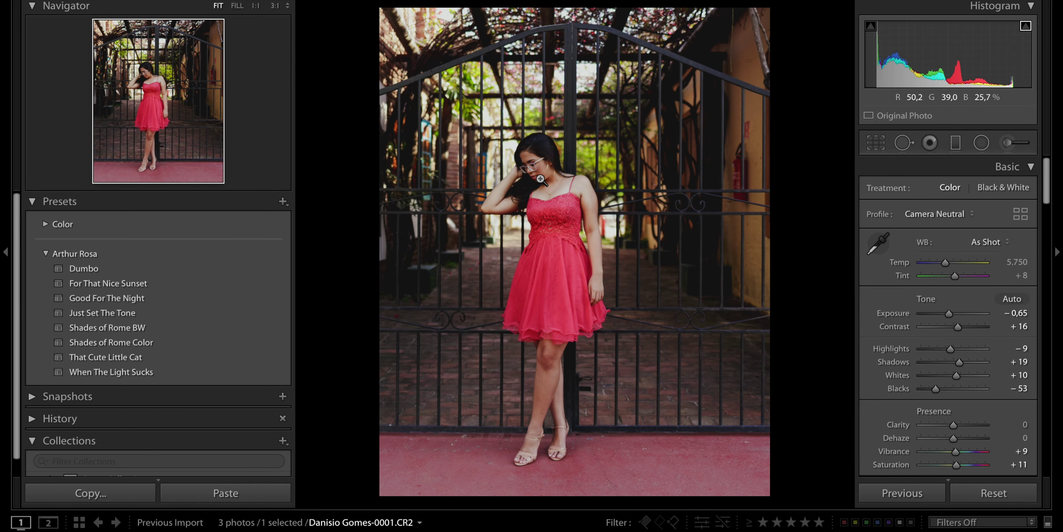
left_click(535, 172)
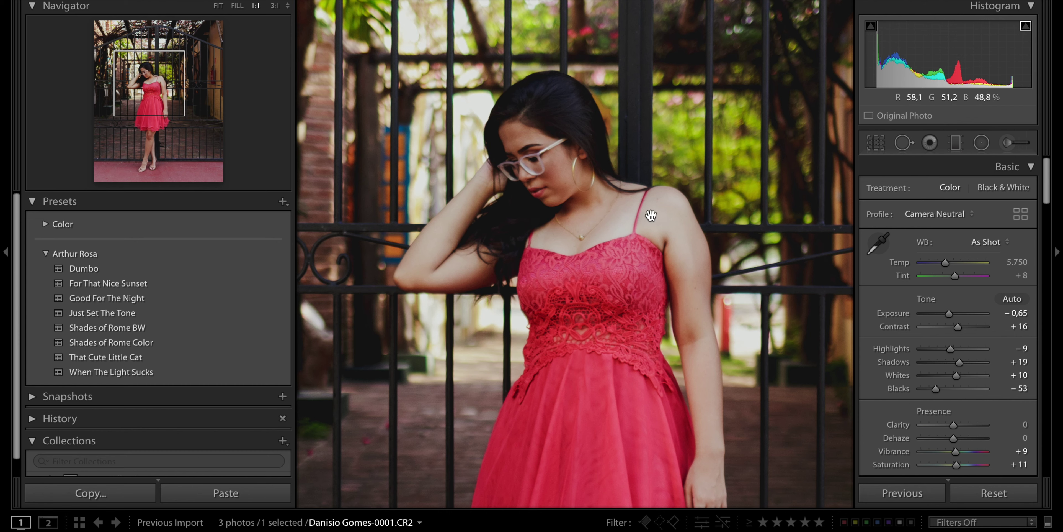
Paint an Adjustment Brush exposure lift of 0,42 over her face
scroll(935, 319, "down", 2)
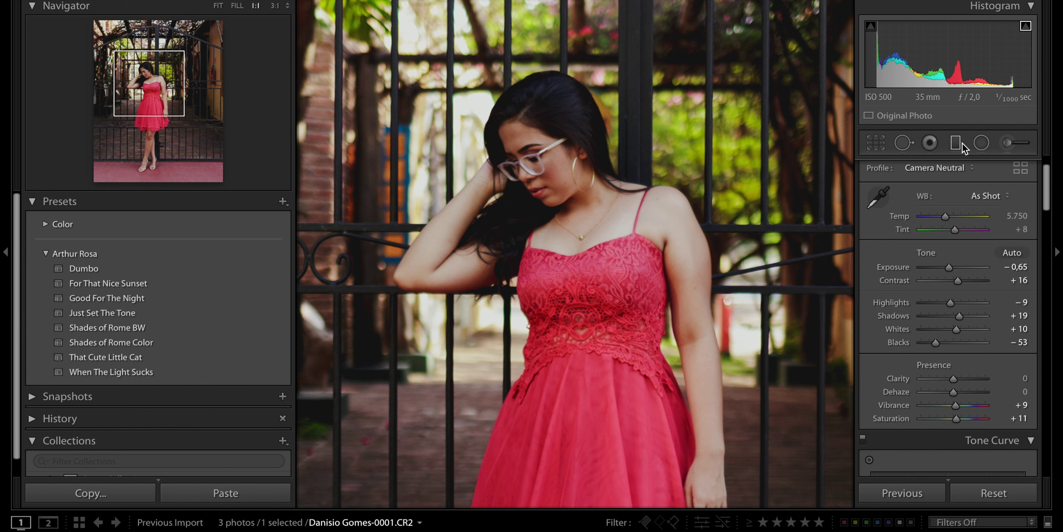
left_click(1007, 146)
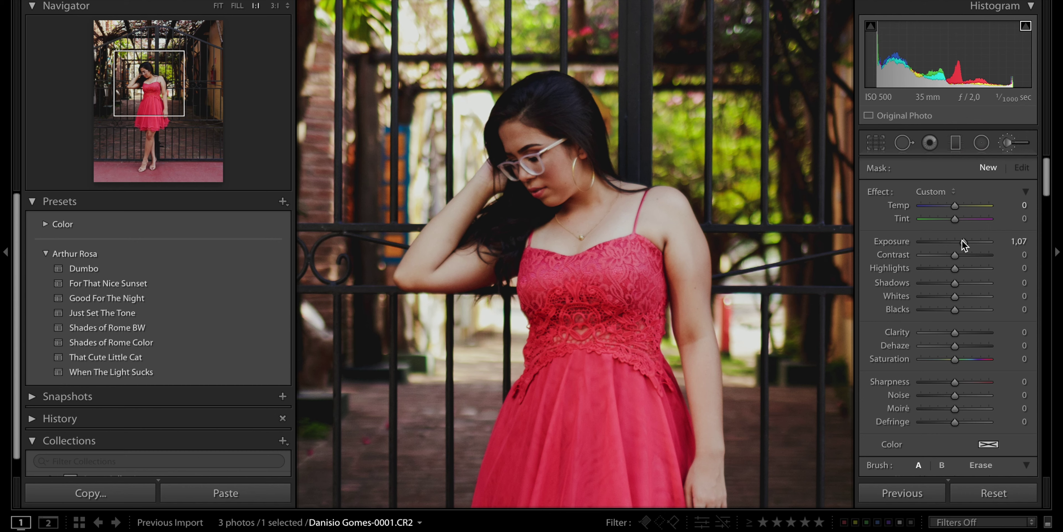
left_click_drag(963, 242, 958, 242)
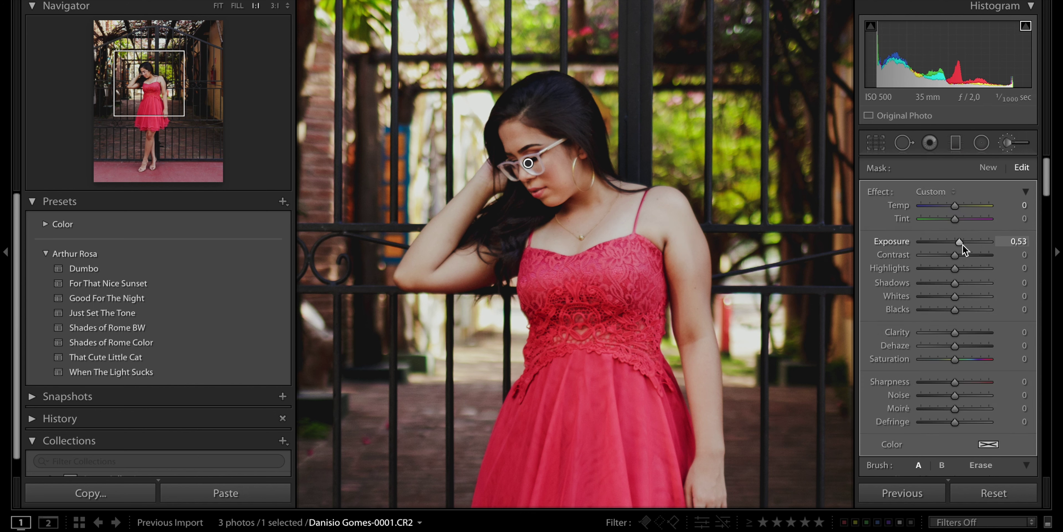
left_click_drag(962, 244, 962, 244)
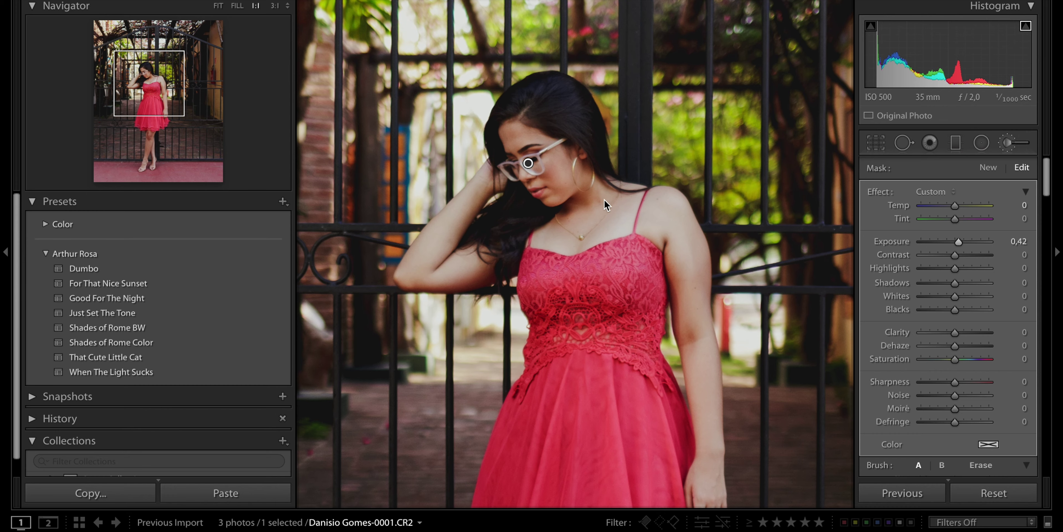
key("k")
left_click(574, 224)
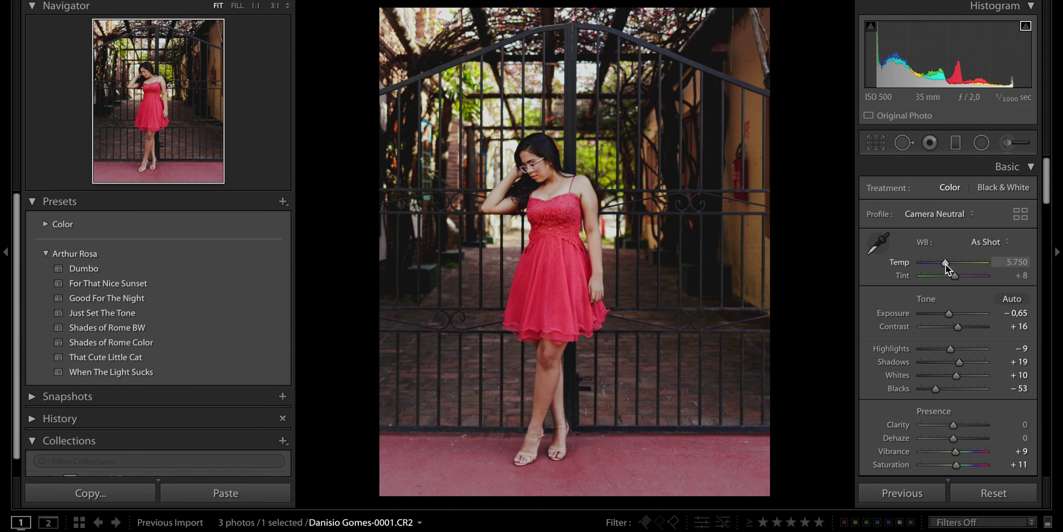
Set white balance to Temp 5.926 and Tint +16, and draw a radial filter around her face
left_click_drag(946, 264, 947, 264)
left_click_drag(954, 277, 955, 277)
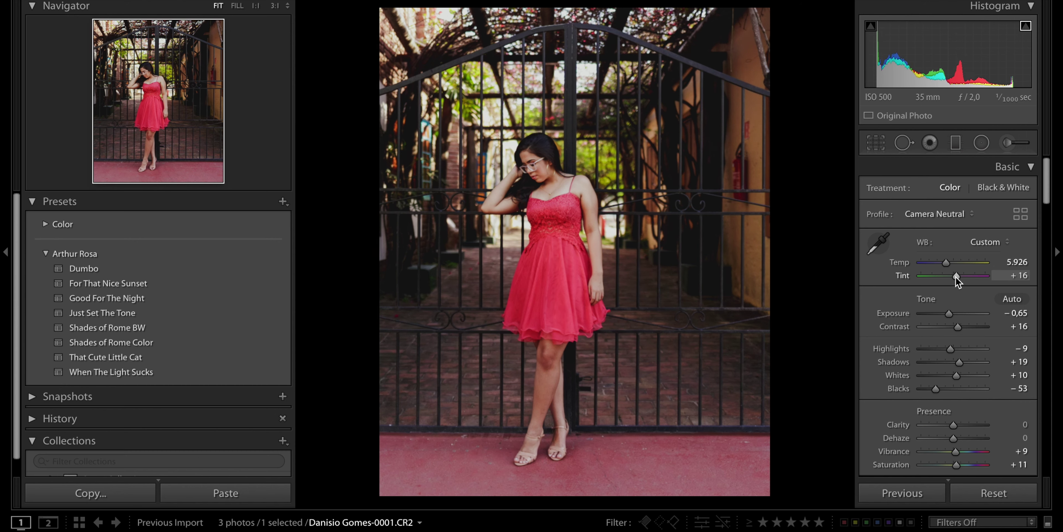
left_click(981, 144)
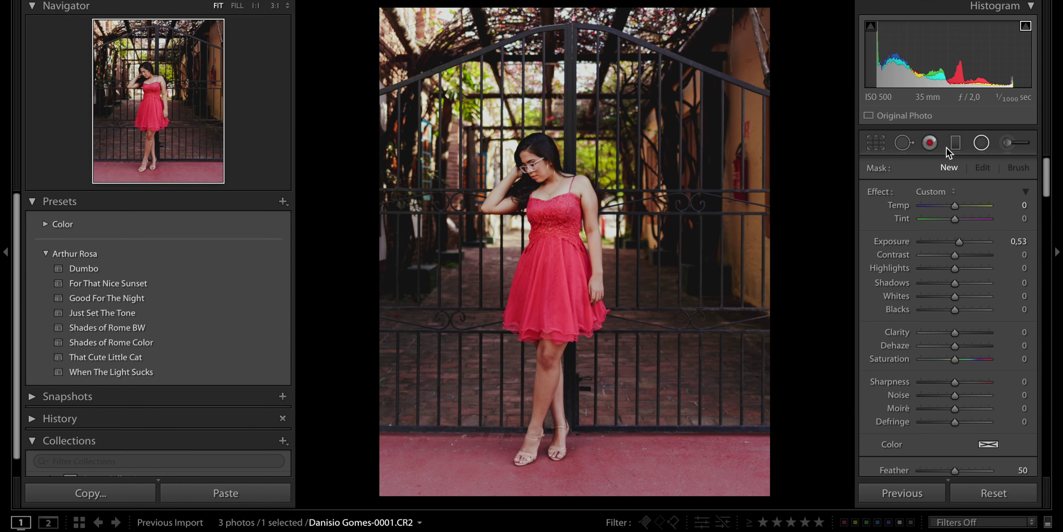
left_click(981, 145)
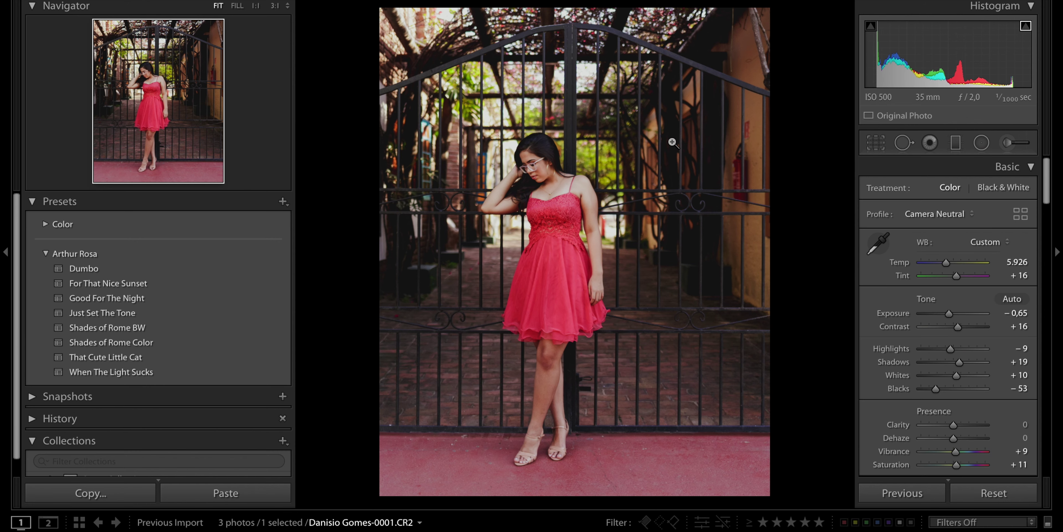
left_click(982, 143)
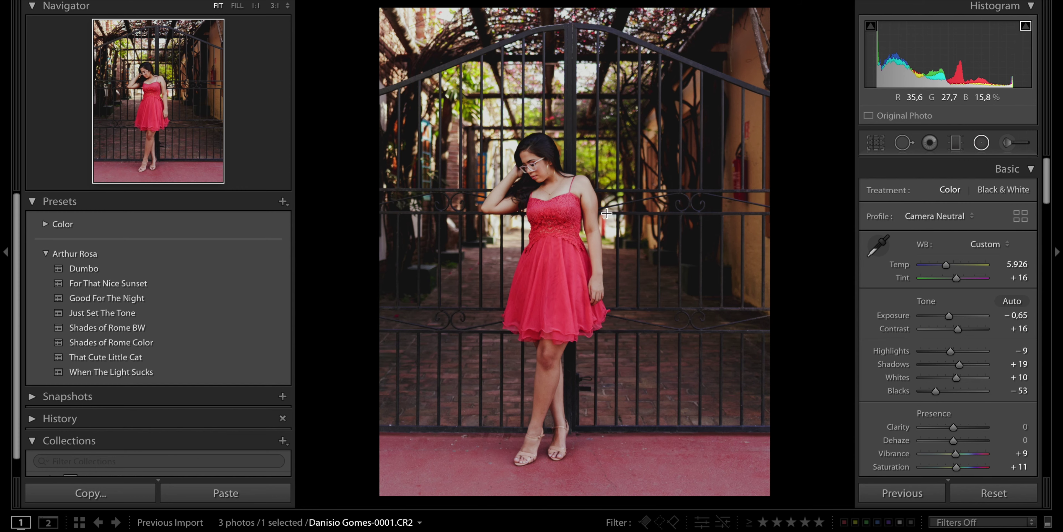
left_click_drag(532, 162, 585, 259)
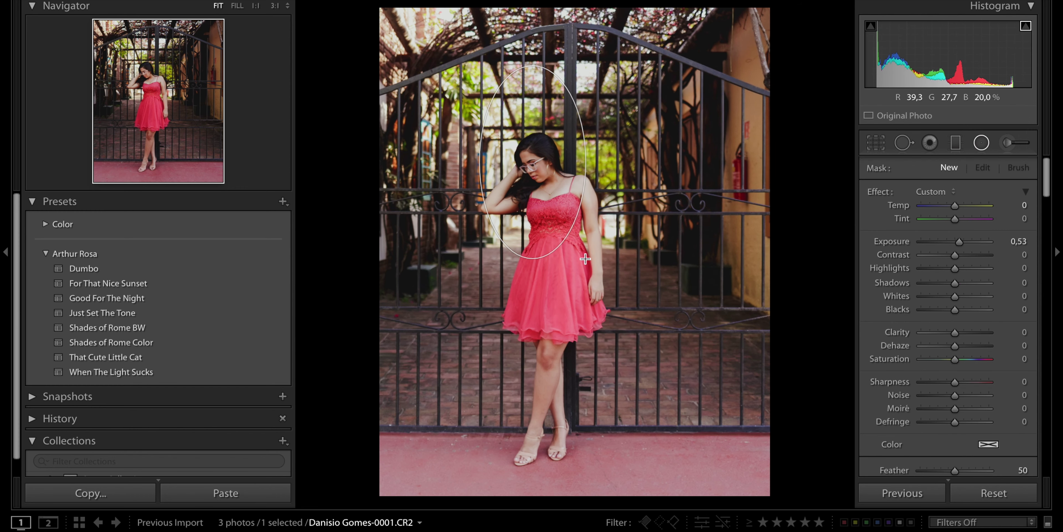
Move and tilt the oval over her body and set its exposure to -0.07
left_click_drag(532, 163, 545, 214)
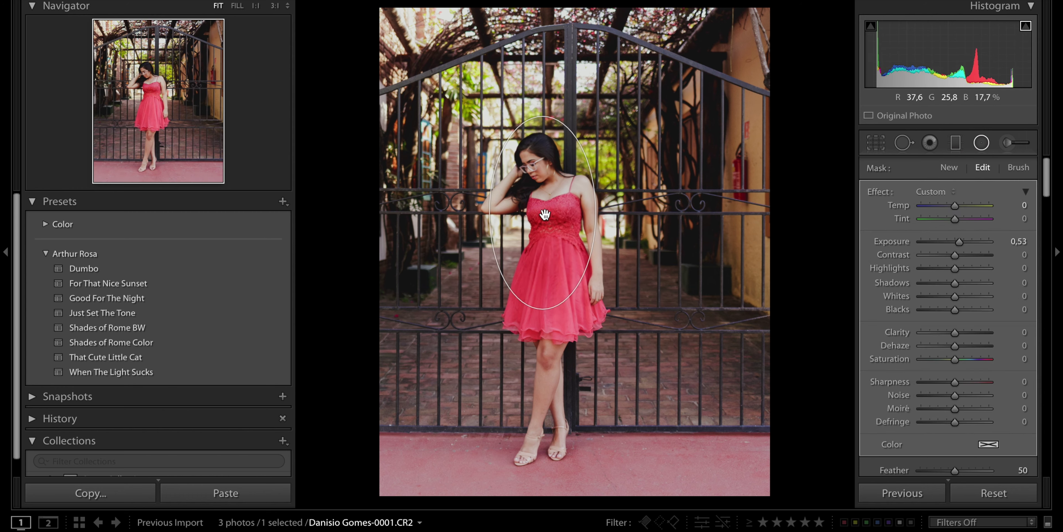
left_click_drag(589, 278, 612, 268)
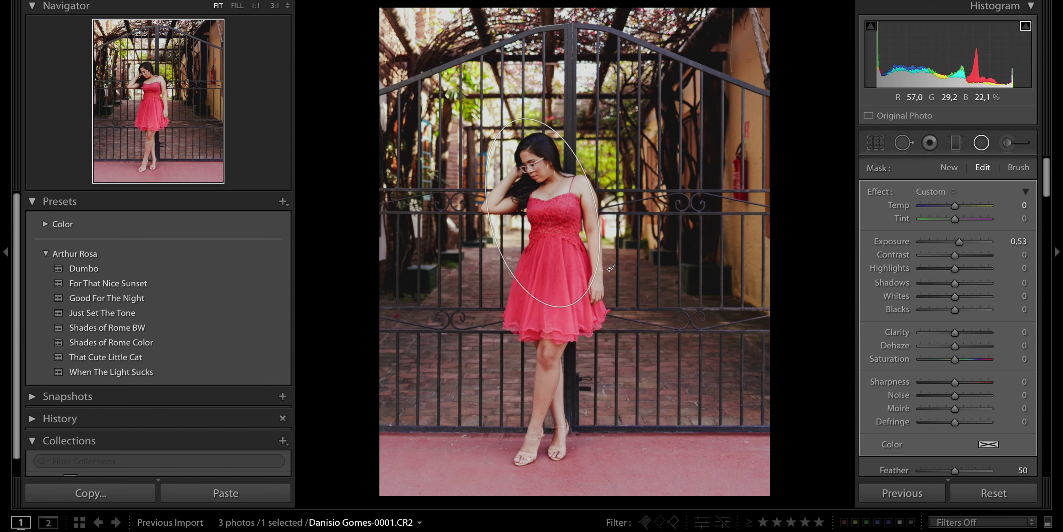
left_click_drag(582, 239, 583, 241)
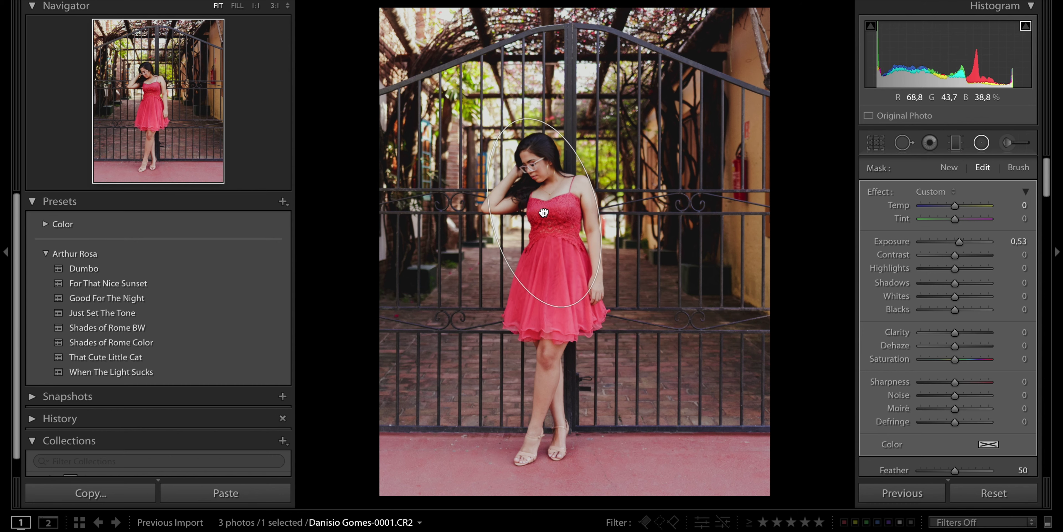
left_click_drag(959, 242, 955, 242)
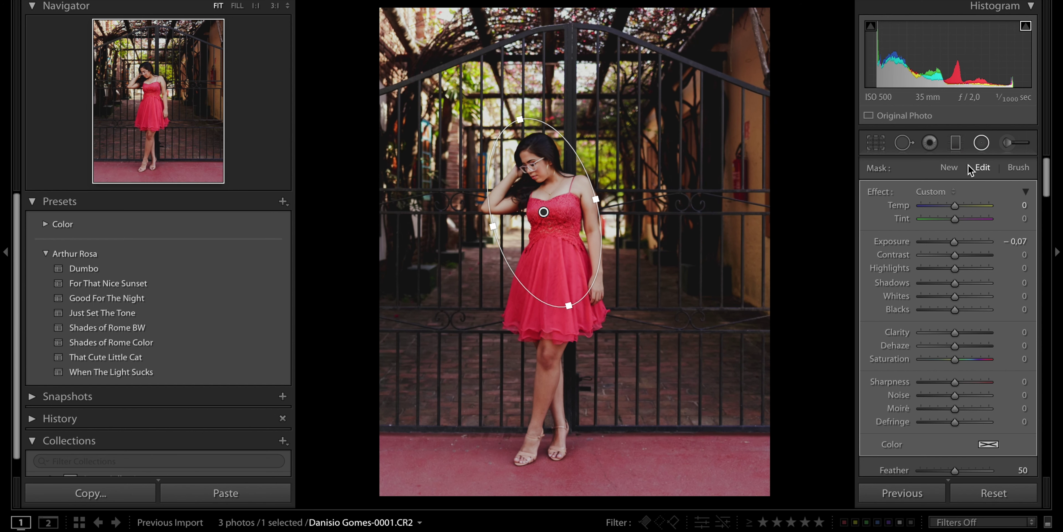
left_click(981, 142)
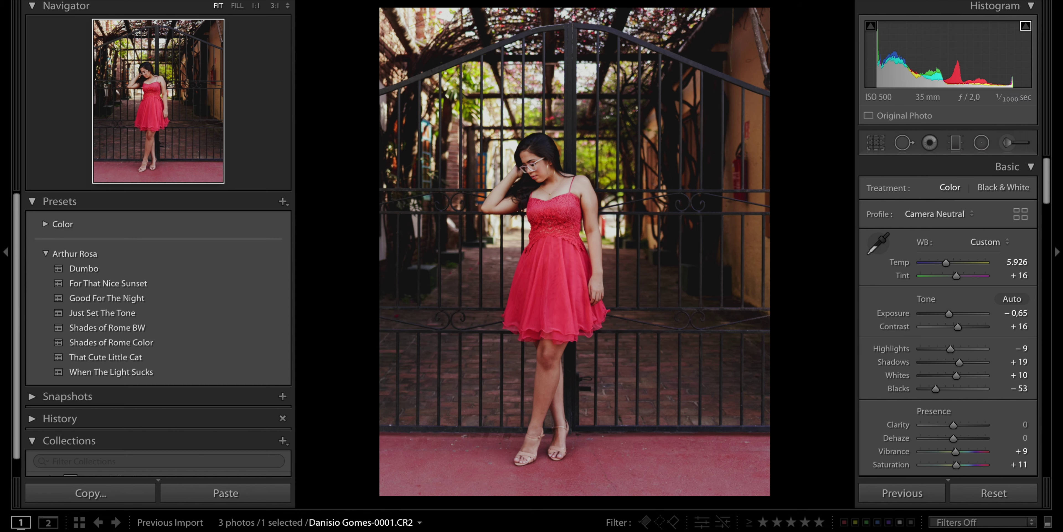
Edit a 16-bit sRGB TIFF copy with Lightroom adjustments in Alien Skin Exposure X2
right_click(93, 163)
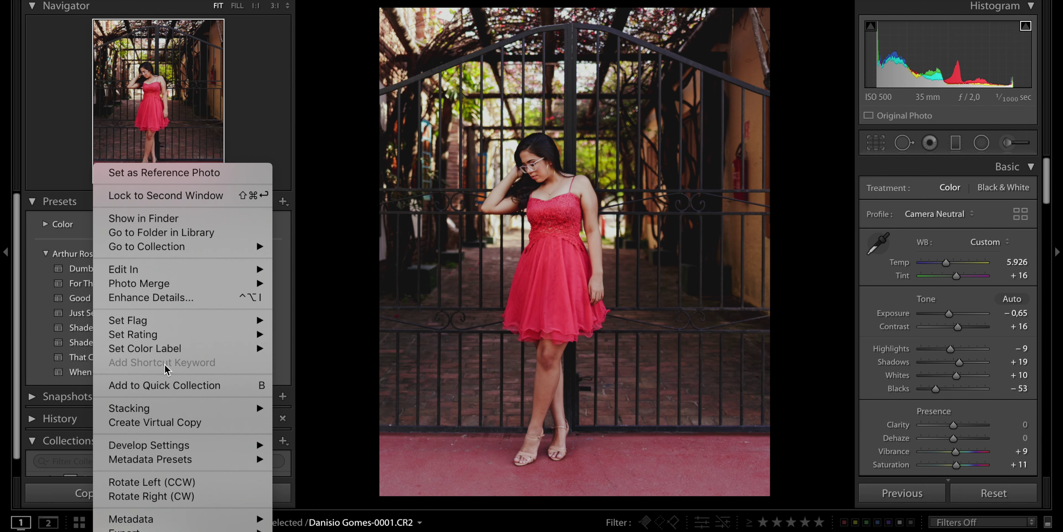
mouse_move(183, 269)
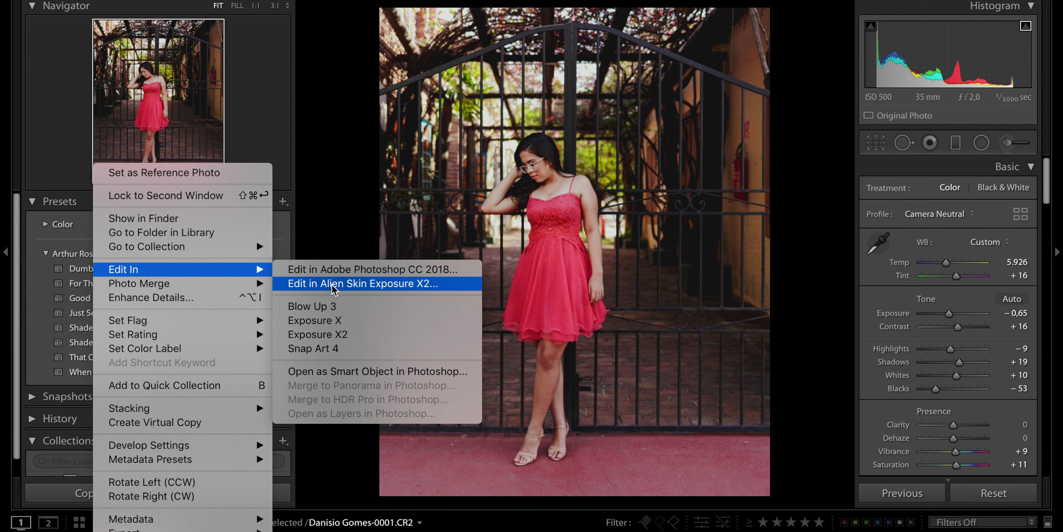
left_click(334, 284)
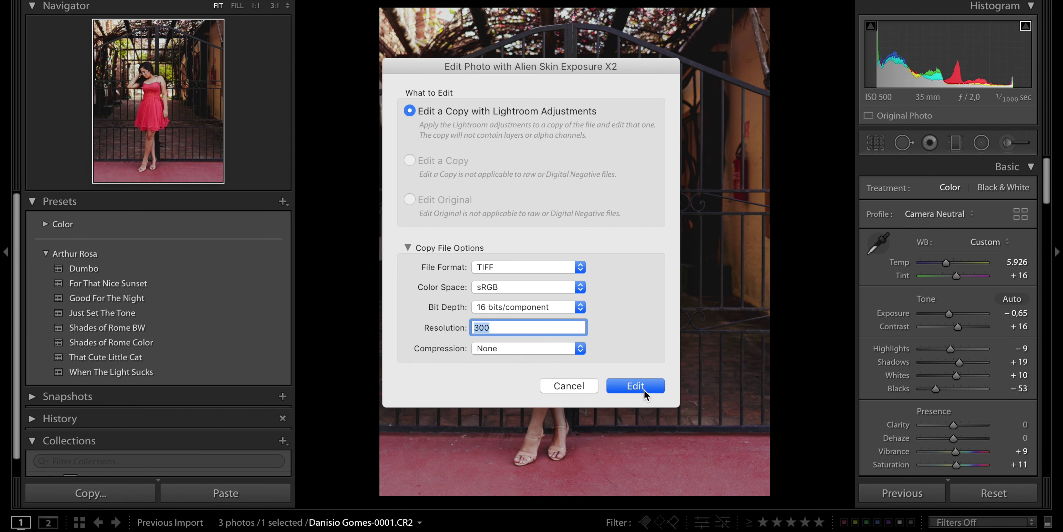
left_click(636, 386)
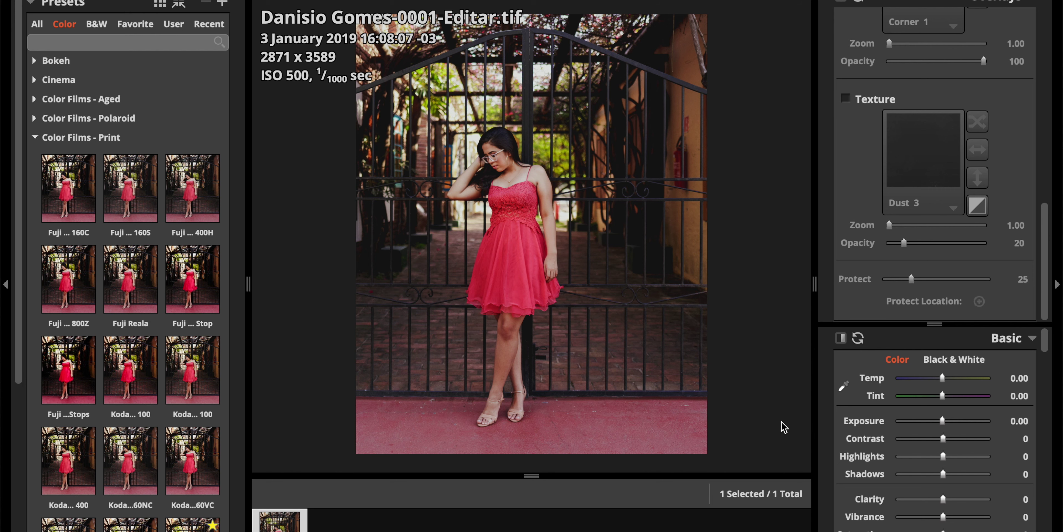
Enable the Corner 1 light effect, flip it to the top-left, and set opacity around 29-30
scroll(864, 187, "up", 3)
scroll(873, 165, "up", 2)
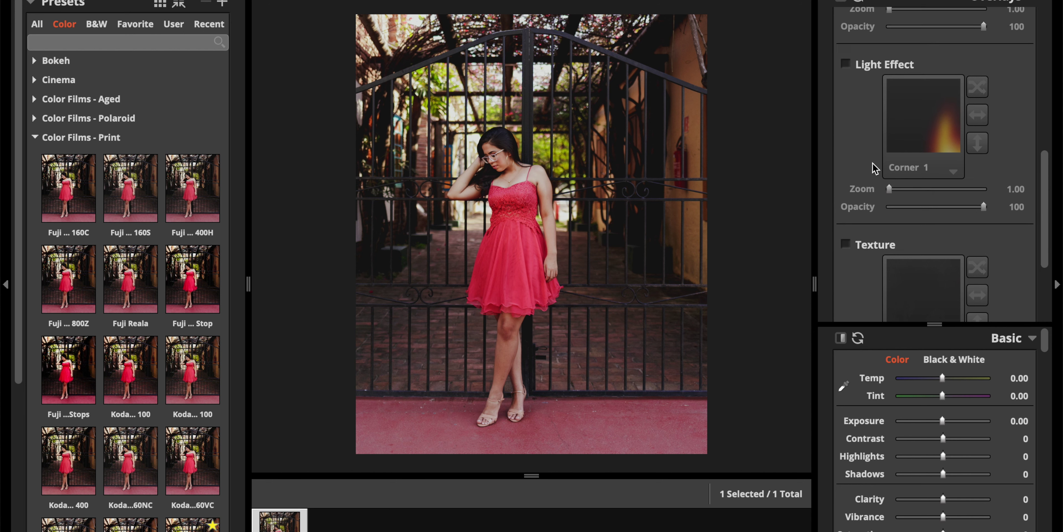
scroll(874, 165, "up", 1)
scroll(874, 167, "up", 1)
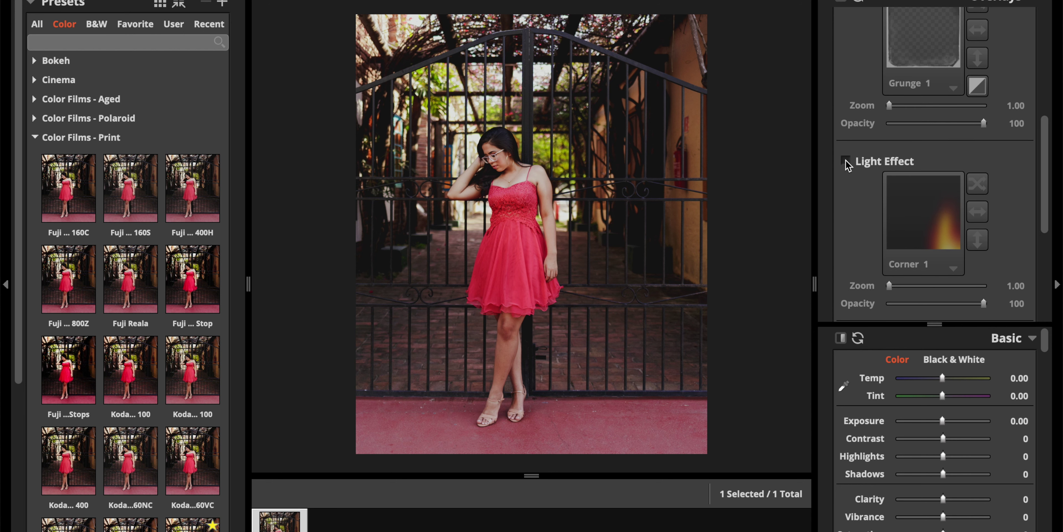
left_click(845, 160)
left_click(979, 240)
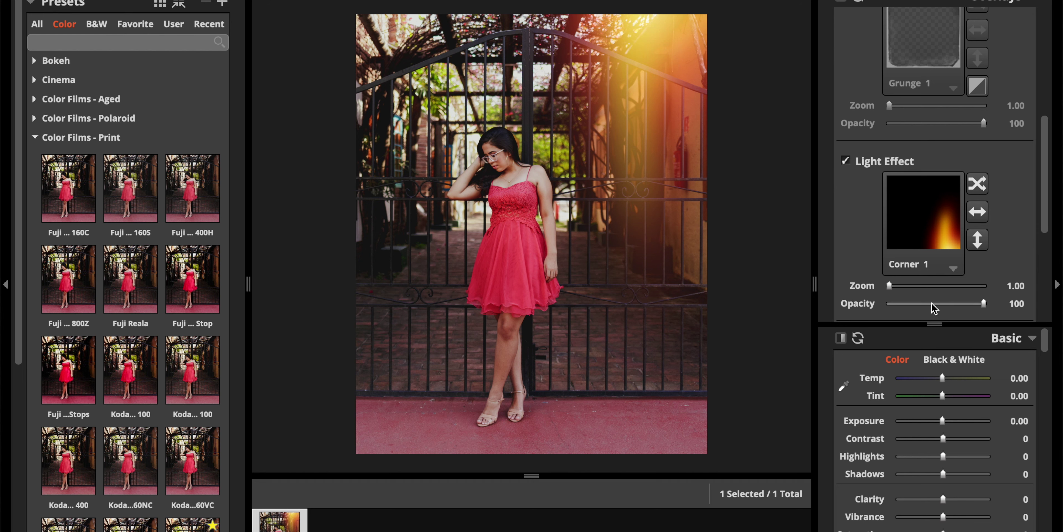
left_click_drag(932, 303, 913, 311)
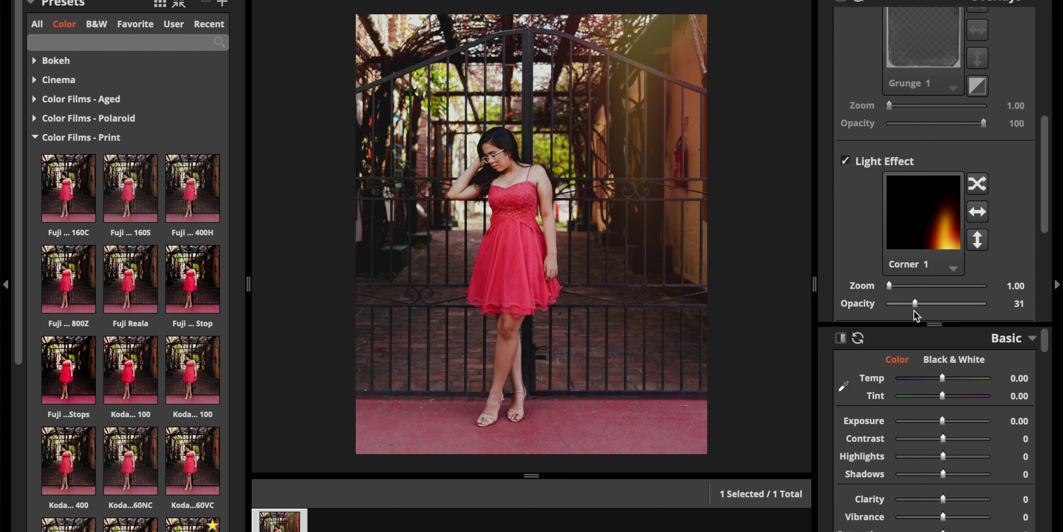
left_click_drag(914, 310, 912, 310)
left_click(975, 213)
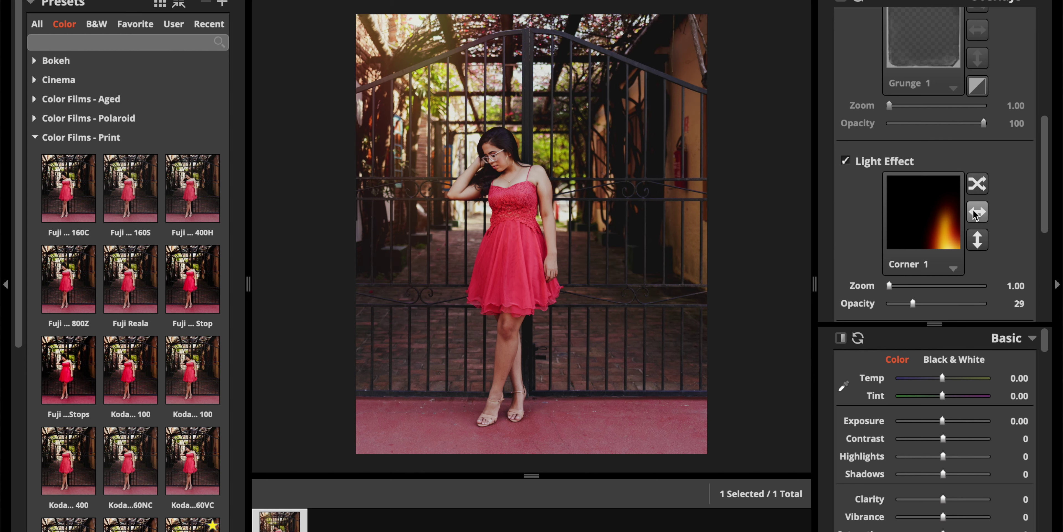
left_click_drag(913, 303, 914, 303)
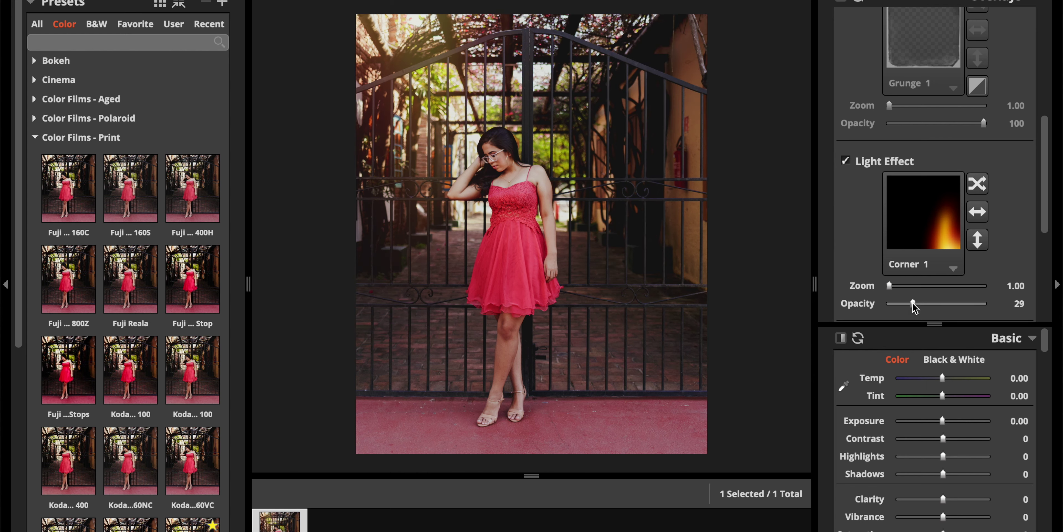
scroll(894, 182, "up", 3)
scroll(894, 182, "up", 2)
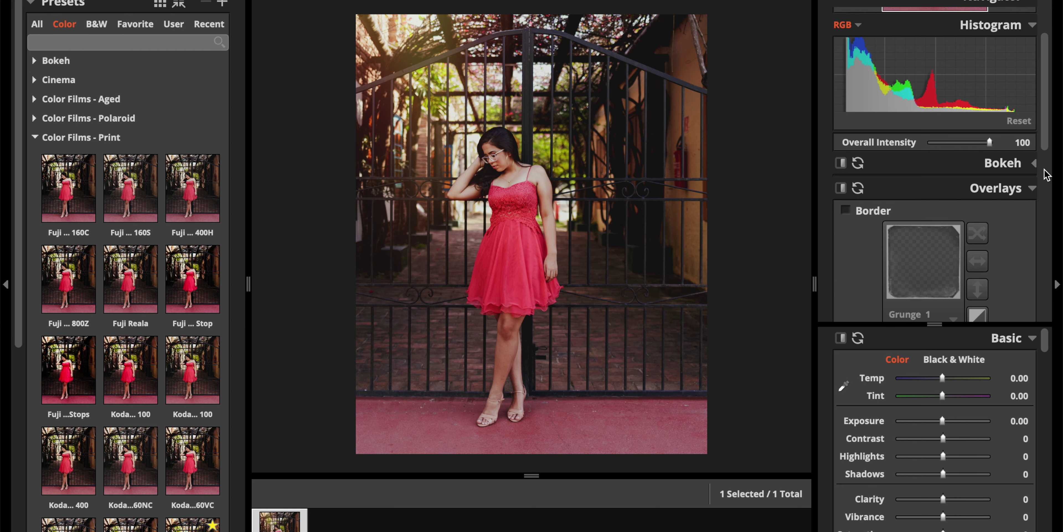
Enable Bokeh with a horizontal linear focus band sized over the woman
left_click(1034, 163)
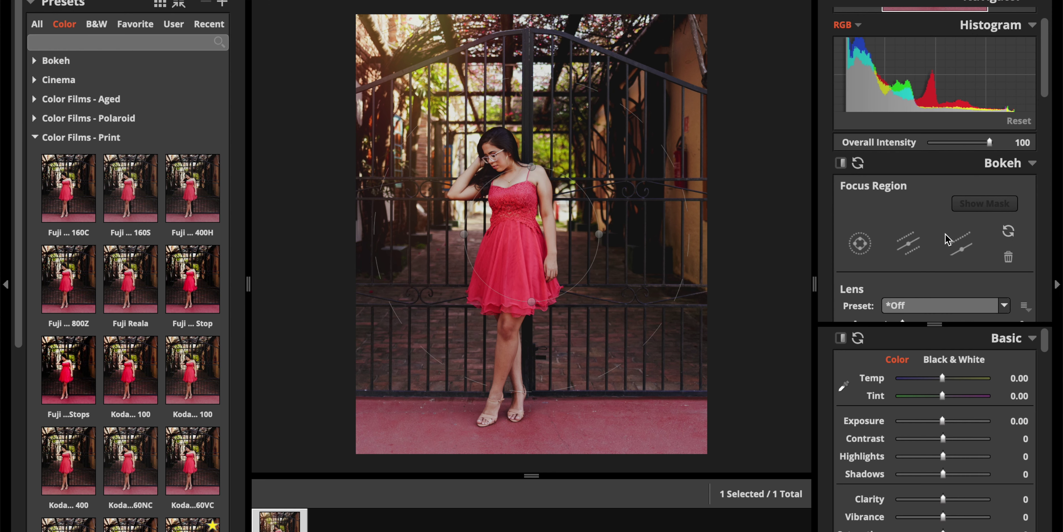
left_click(909, 244)
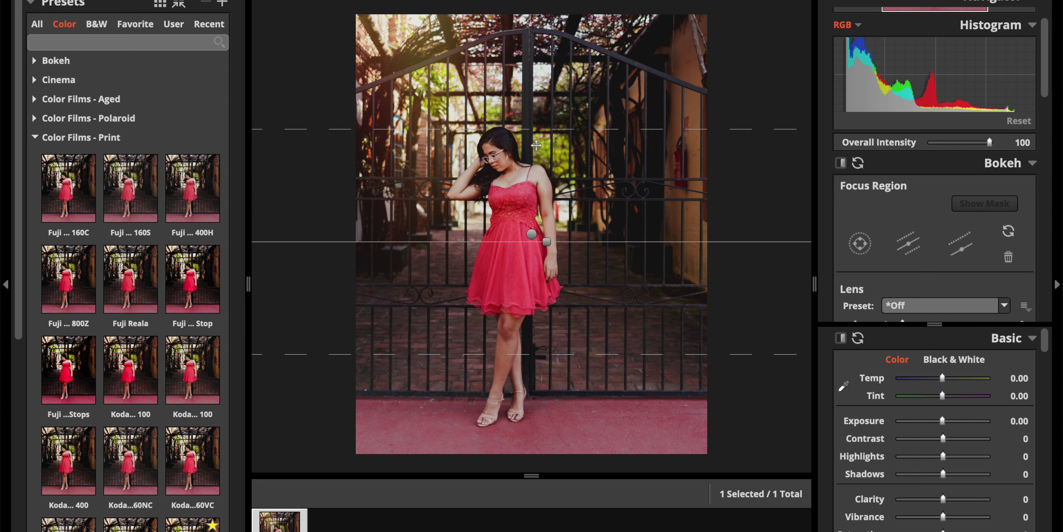
left_click_drag(524, 131, 532, 184)
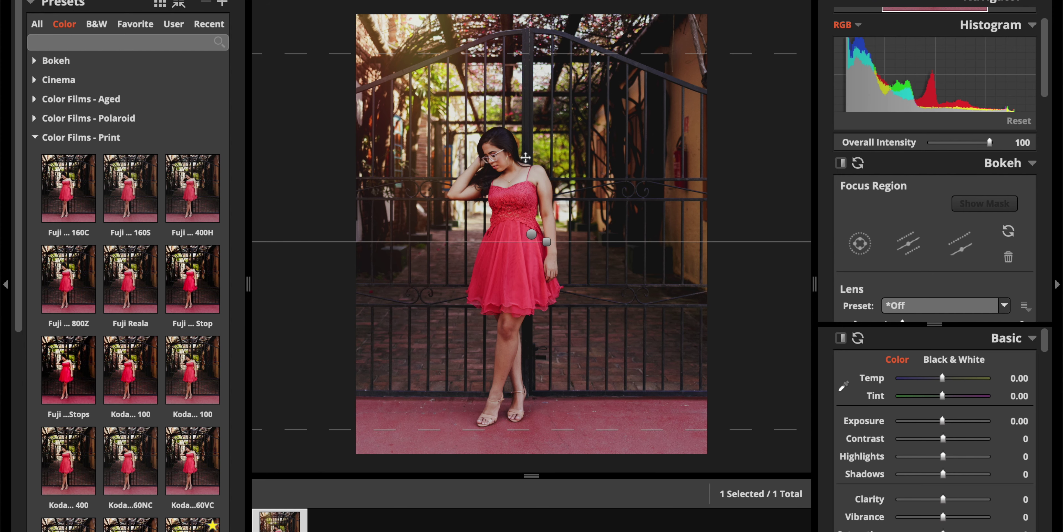
left_click_drag(522, 183, 521, 49)
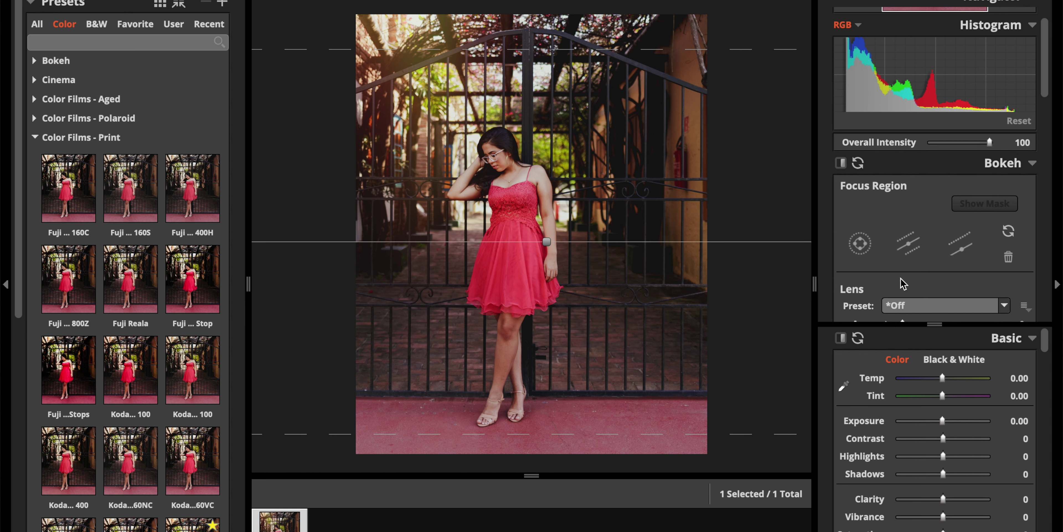
Set the bokeh Lens Amount to 7 and shift the focus band up to her face
scroll(904, 281, "down", 5)
left_click_drag(903, 231, 912, 232)
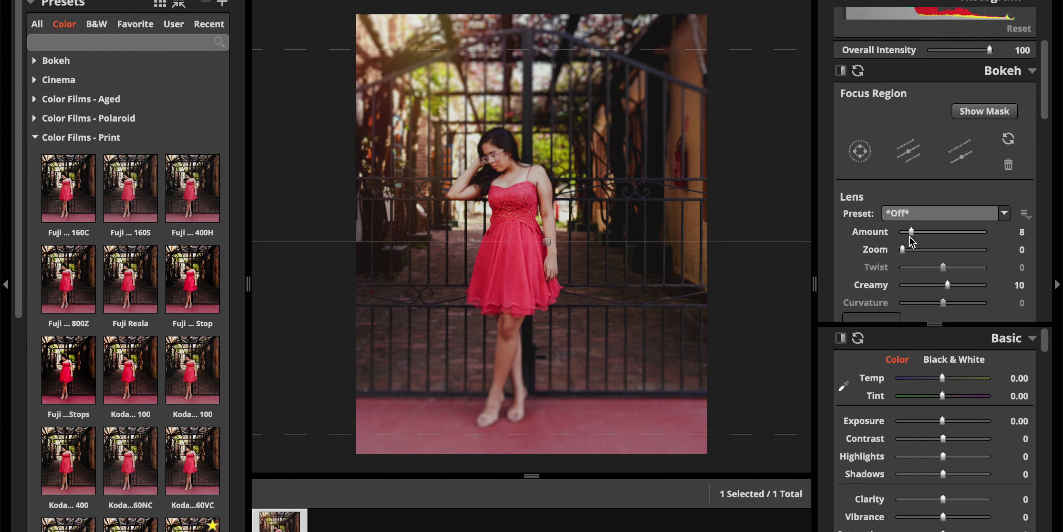
left_click_drag(547, 241, 551, 168)
left_click_drag(569, 360, 571, 445)
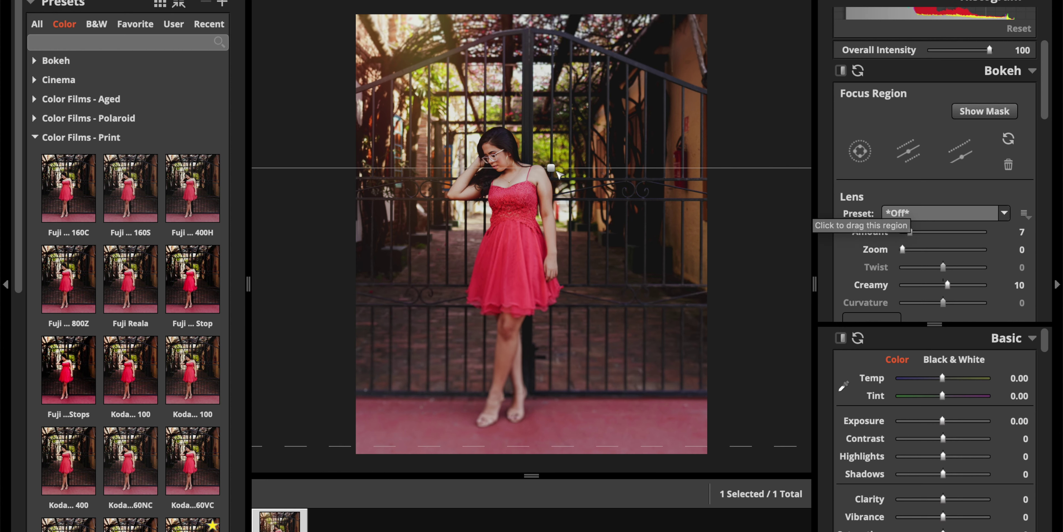
left_click_drag(552, 167, 551, 163)
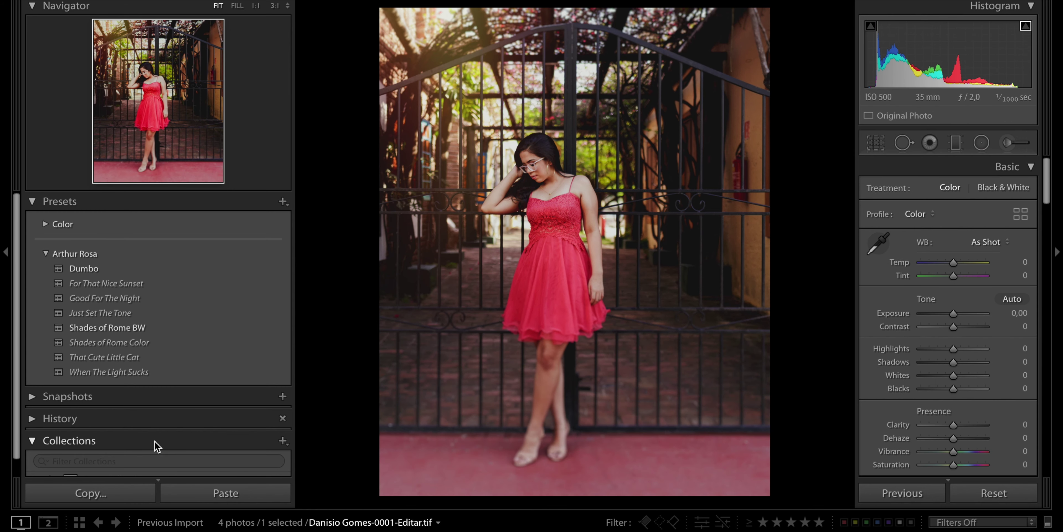
Compare the Exposure-edited TIFF against the original raw and its before view
key("Left")
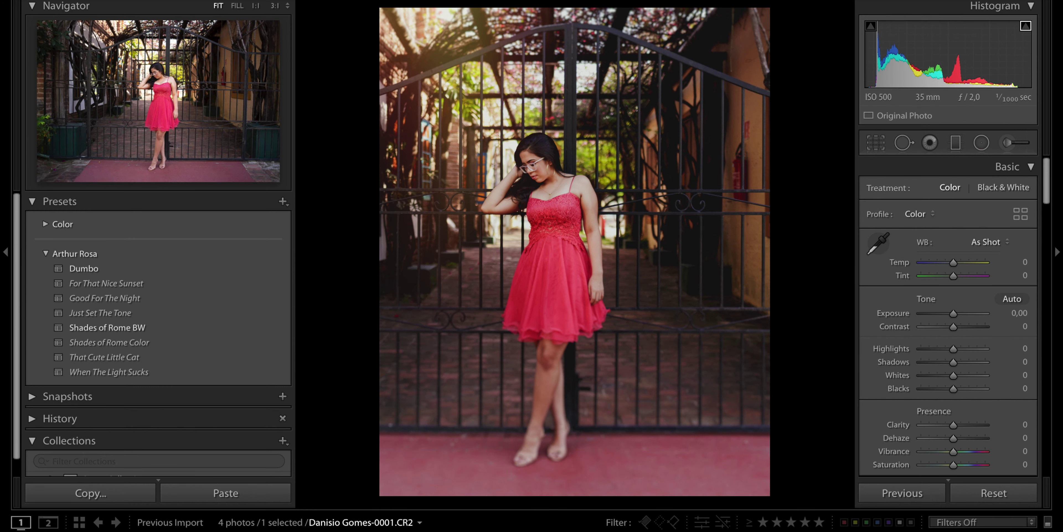
key("backslash")
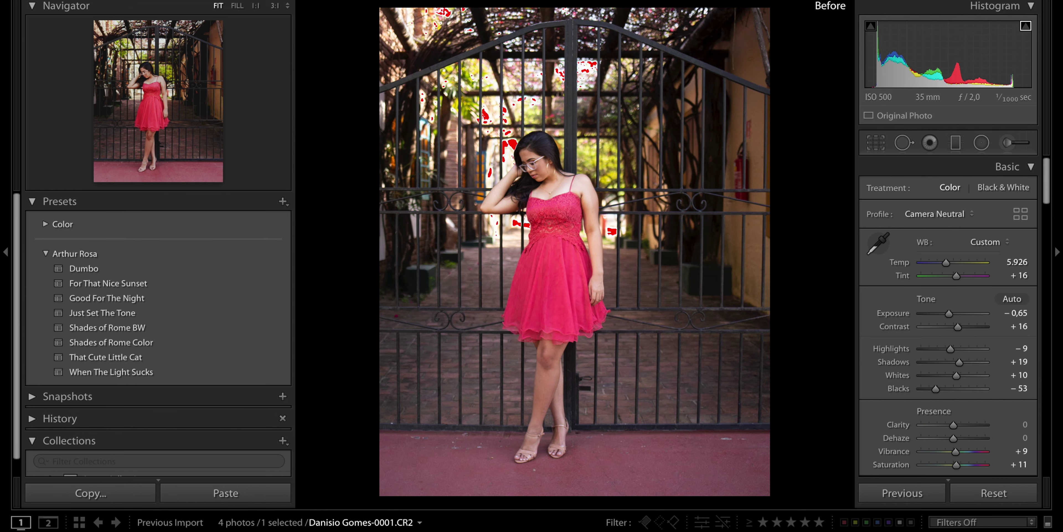
key("backslash")
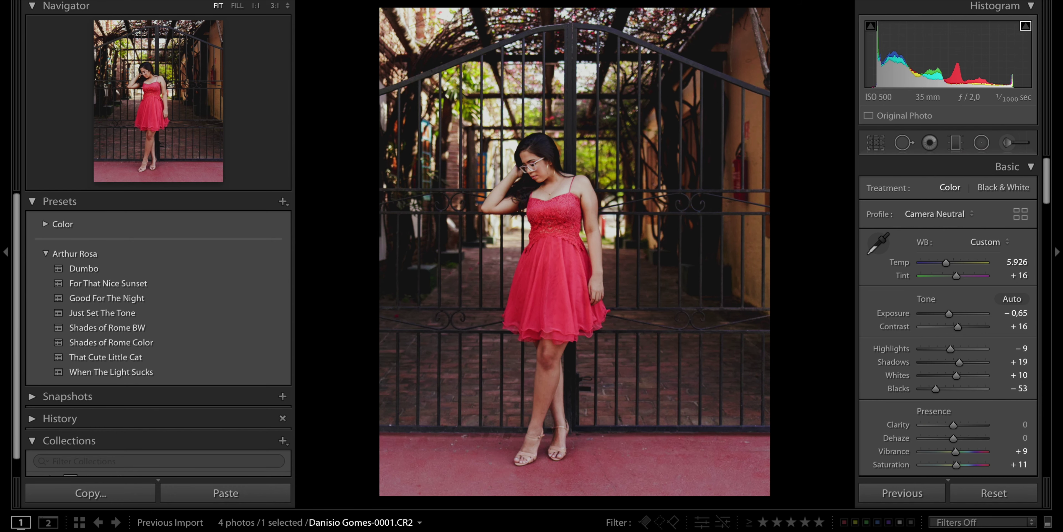
key("Right")
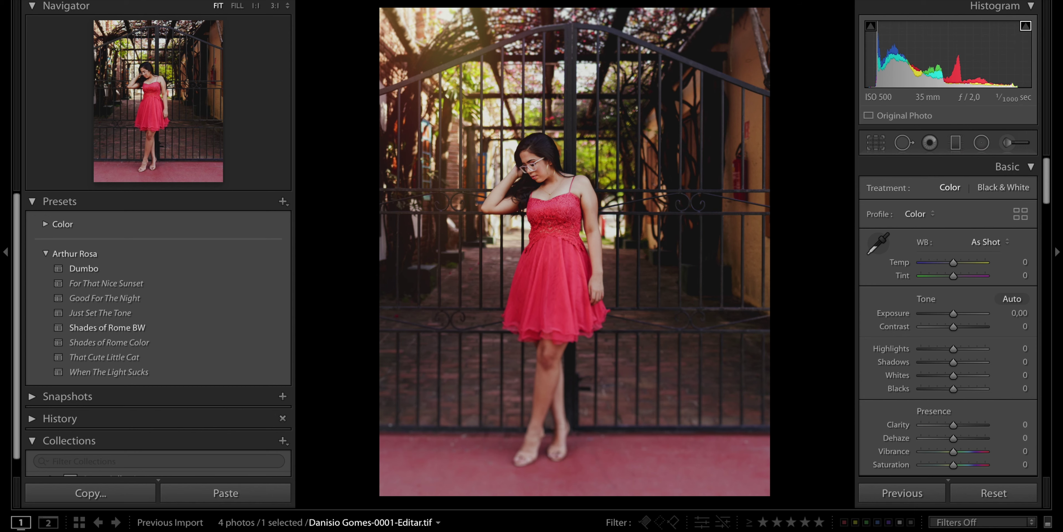
key("Left")
key("backslash")
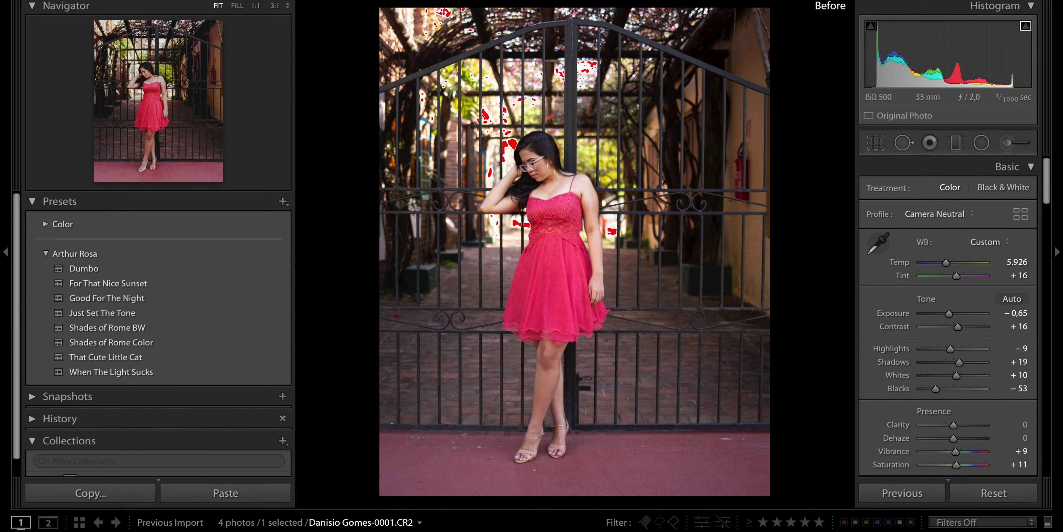
key("backslash")
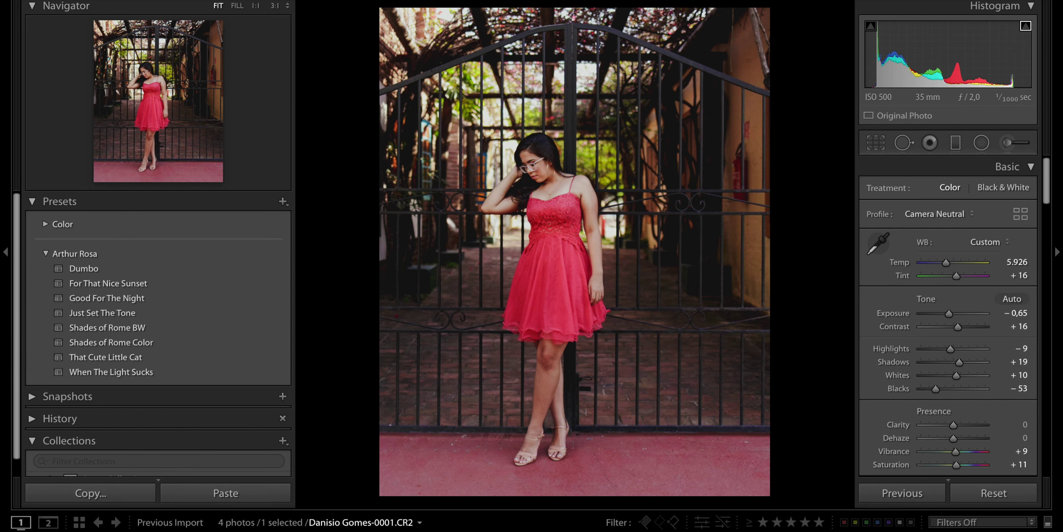
key("Right")
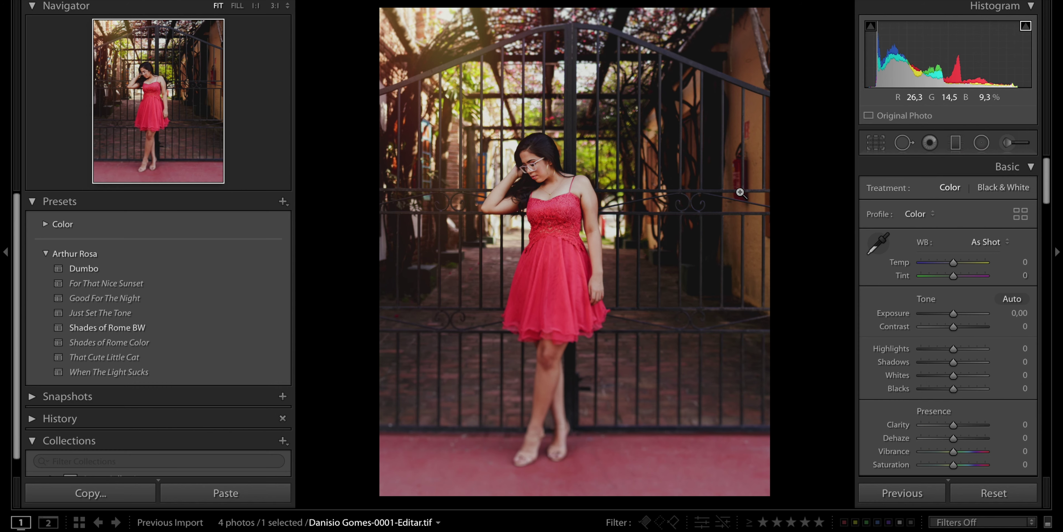
Inspect the portrait at 100%, then move on to the couple-in-forest photo
left_click(739, 181)
left_click_drag(740, 181, 749, 161)
key("Right")
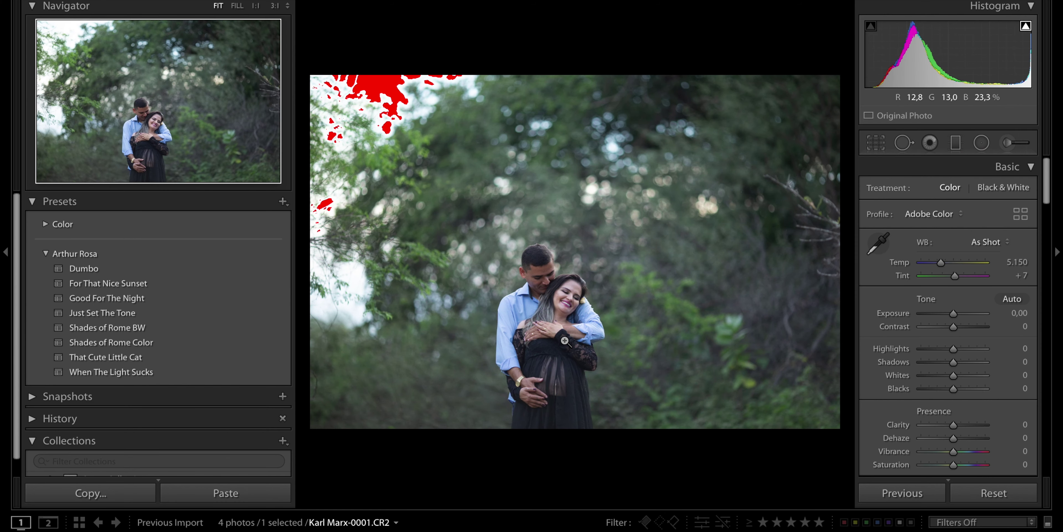
left_click(564, 312)
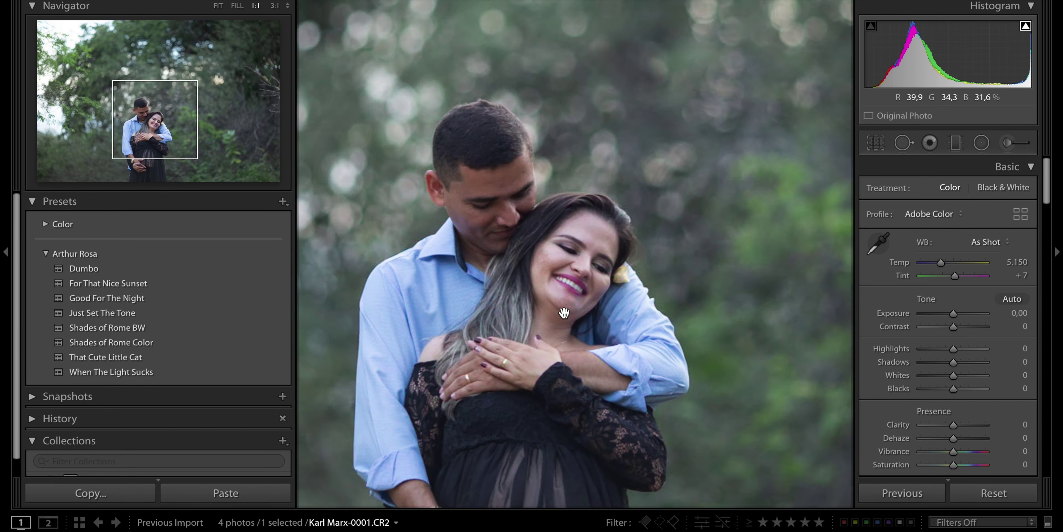
left_click(689, 355)
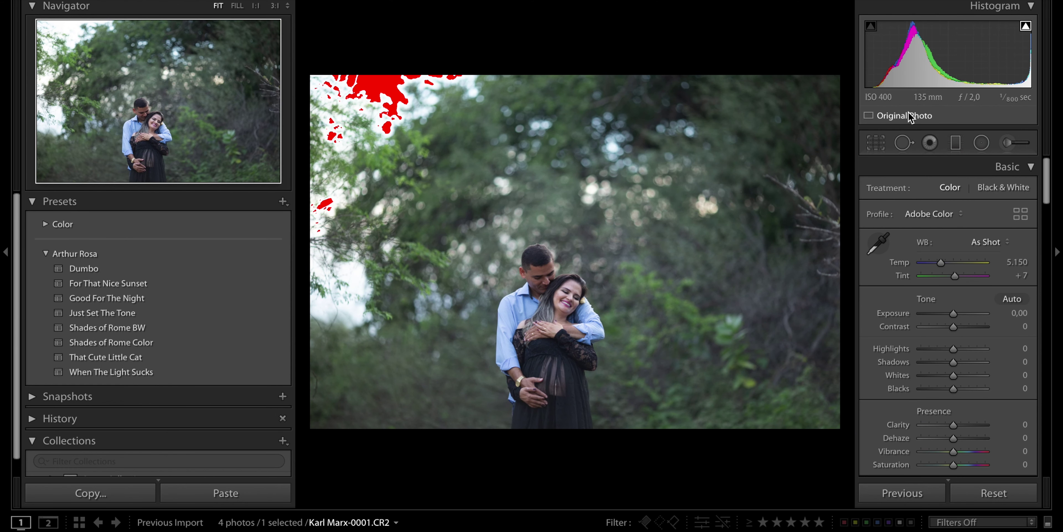
key("e")
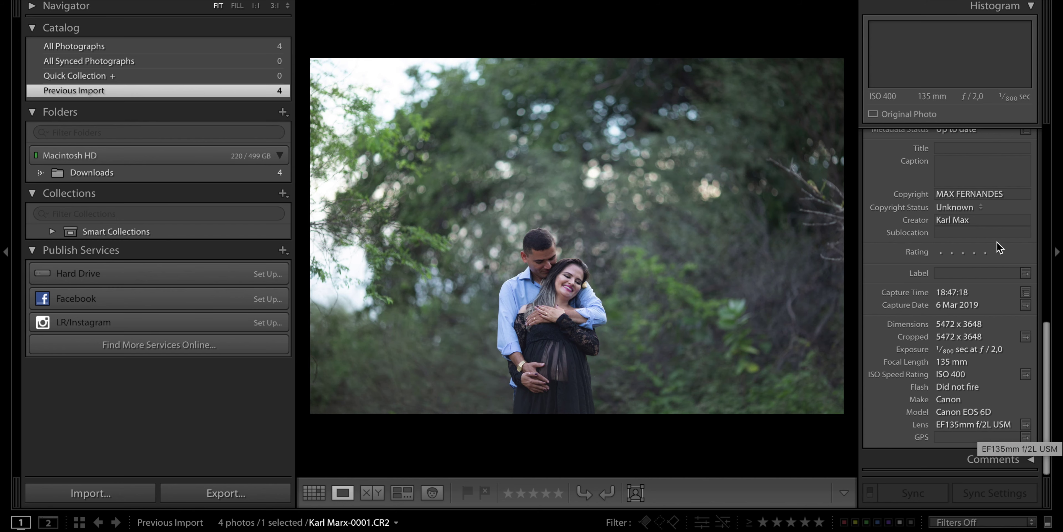
scroll(933, 339, "up", 2)
scroll(937, 351, "up", 2)
scroll(937, 349, "up", 3)
scroll(937, 349, "up", 1)
key("d")
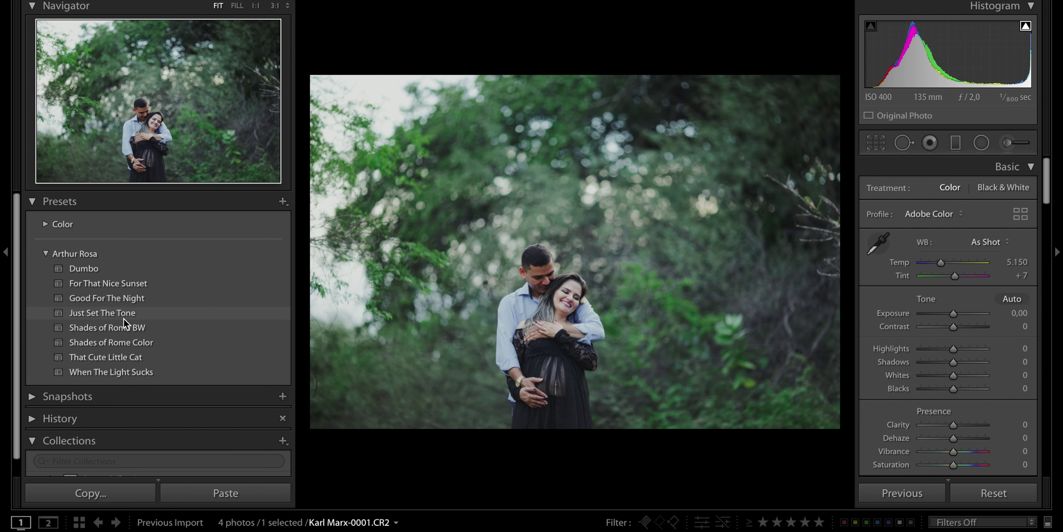
Apply the Just Set The Tone preset, shift tint toward magenta, and start a radial filter
left_click(123, 316)
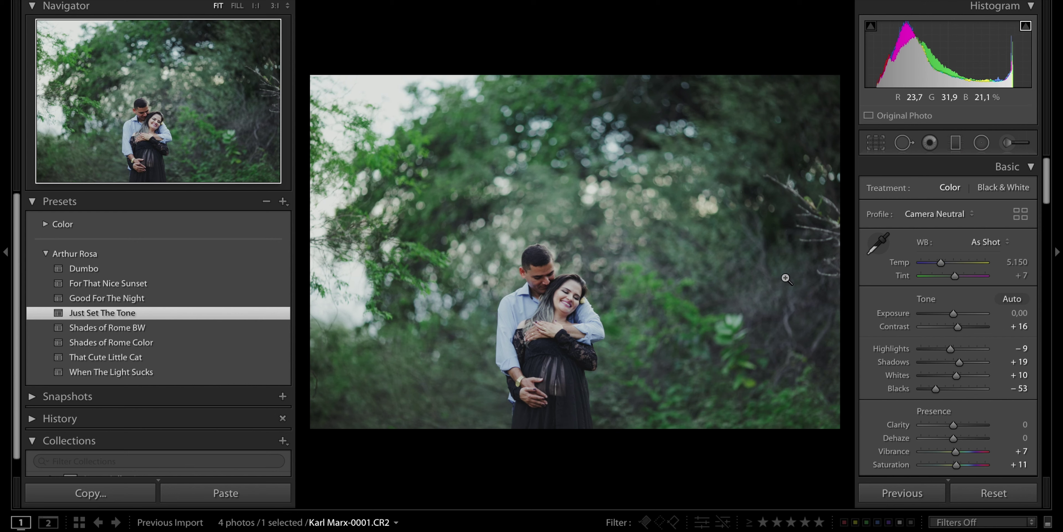
left_click_drag(956, 276, 948, 268)
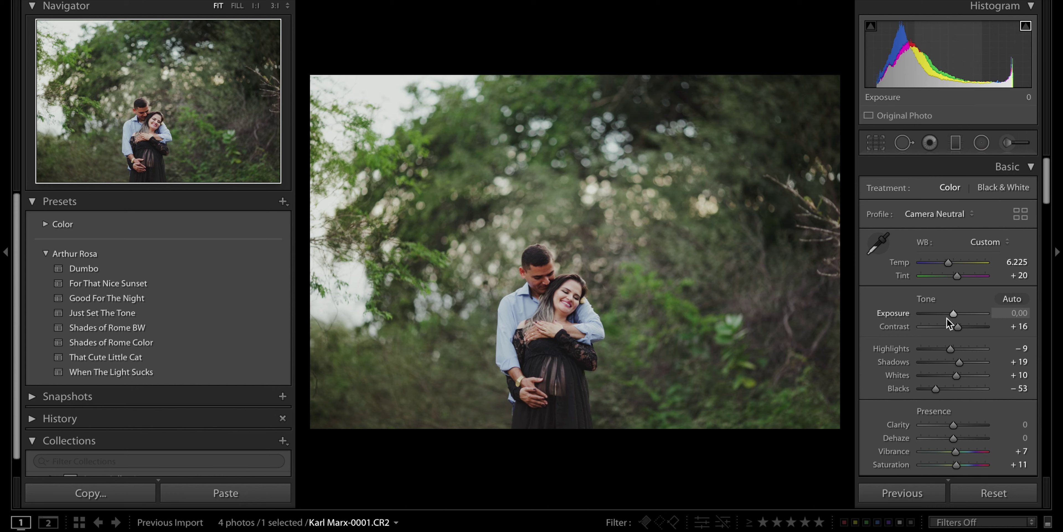
key("shift+m")
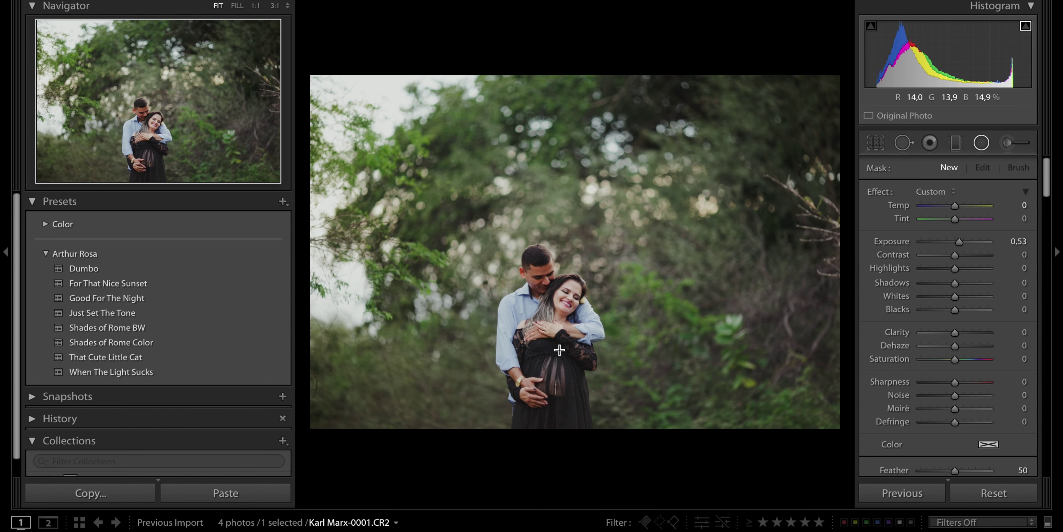
Add a radial filter around the couple darkening the surroundings to about -0.42 exposure
mouse_move(548, 343)
left_mouse_down()
mouse_move(584, 422)
mouse_move(629, 454)
left_mouse_up()
left_click_drag(958, 243, 951, 242)
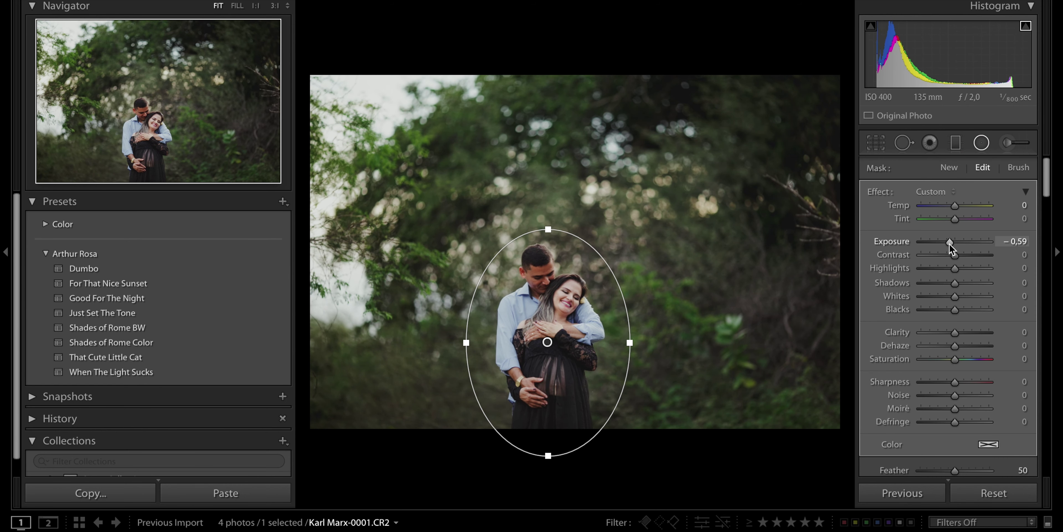
left_click_drag(950, 243, 951, 243)
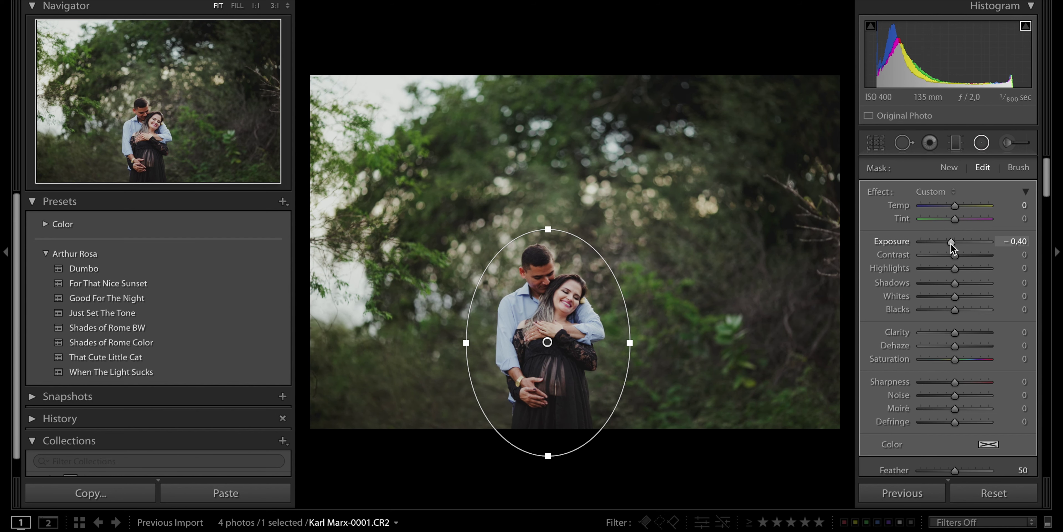
left_click(982, 140)
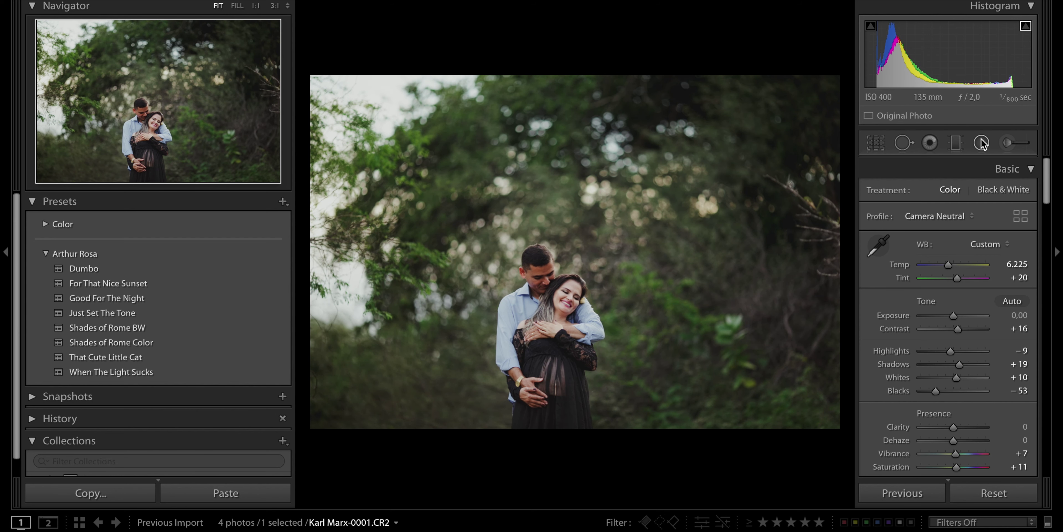
Lower the photo's Highlights to -47 and zoom to 1:1 on the couple
left_click(937, 348)
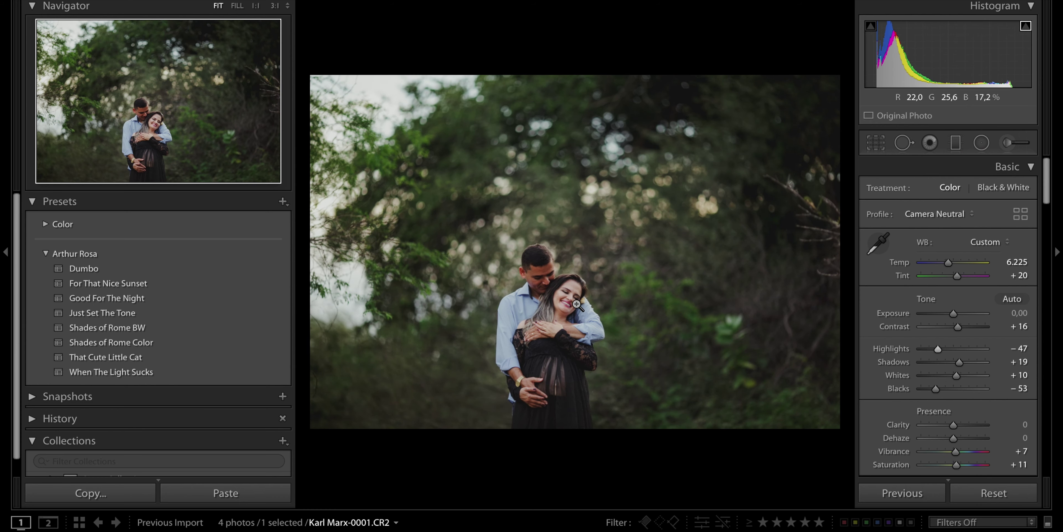
left_click(536, 285)
left_click(1006, 148)
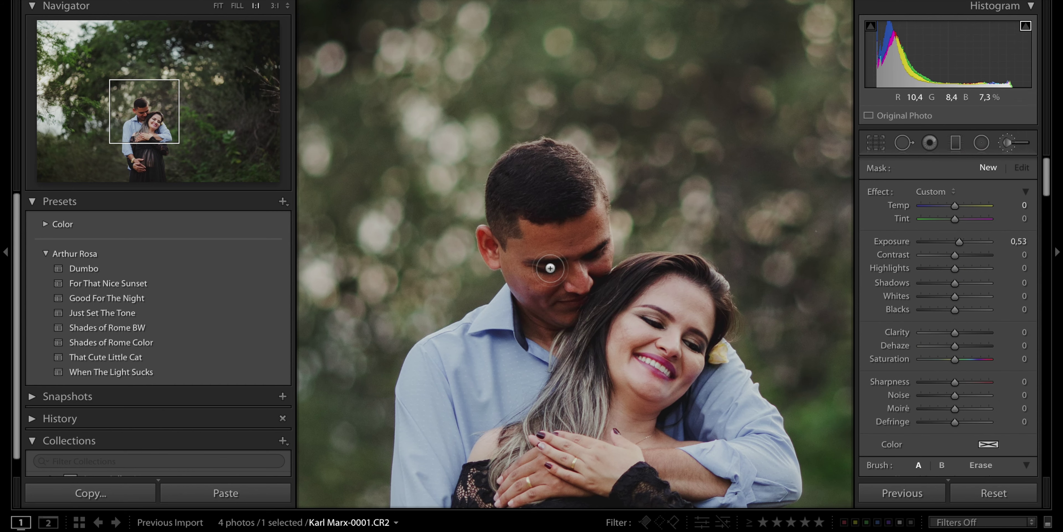
Brush a +0.53 exposure brightening touch onto the man's face
scroll(553, 289, "up", 2)
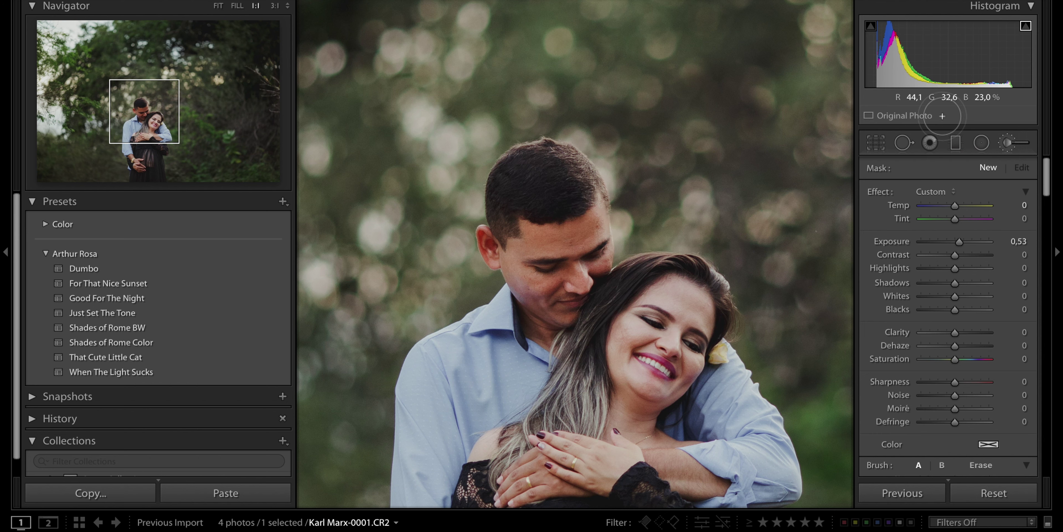
left_click(1010, 144)
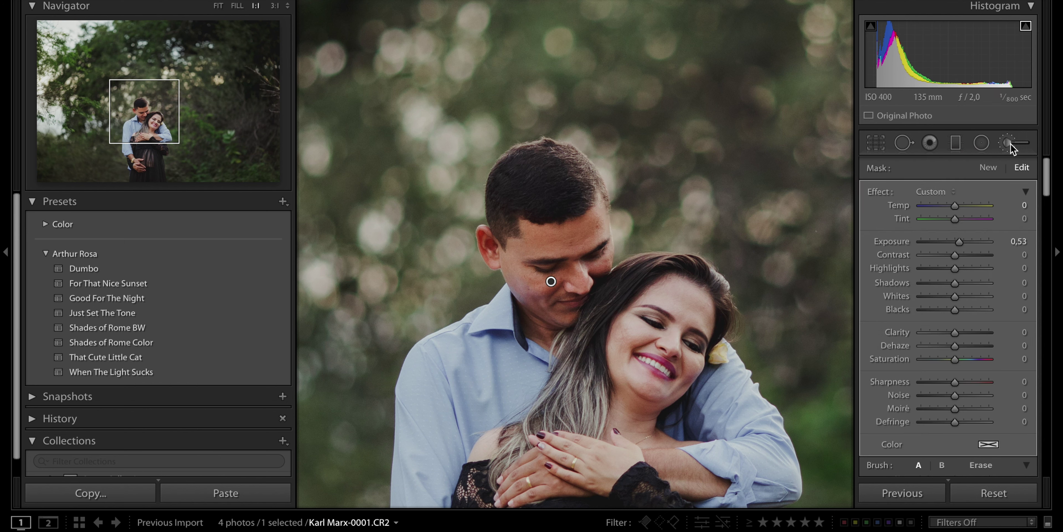
left_click(1011, 144)
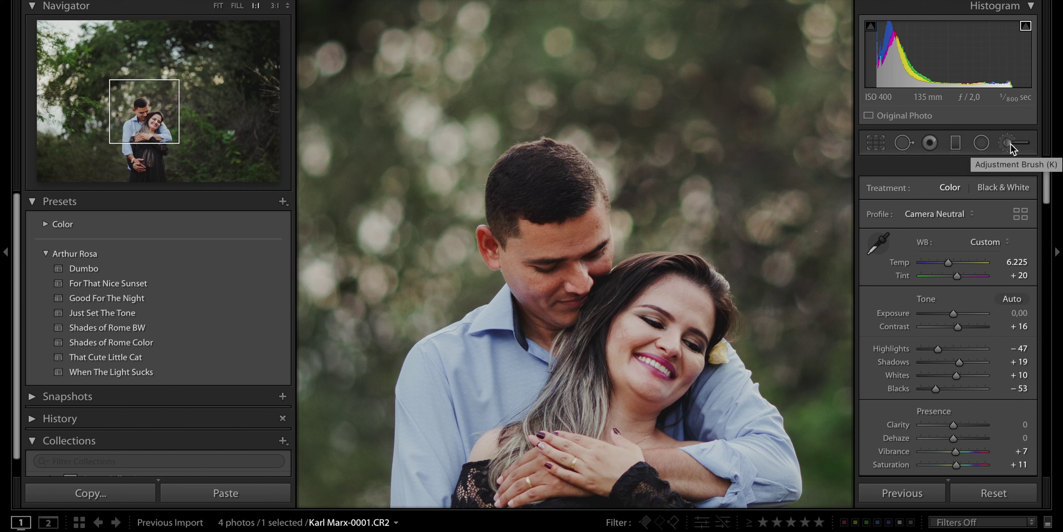
left_click(1007, 146)
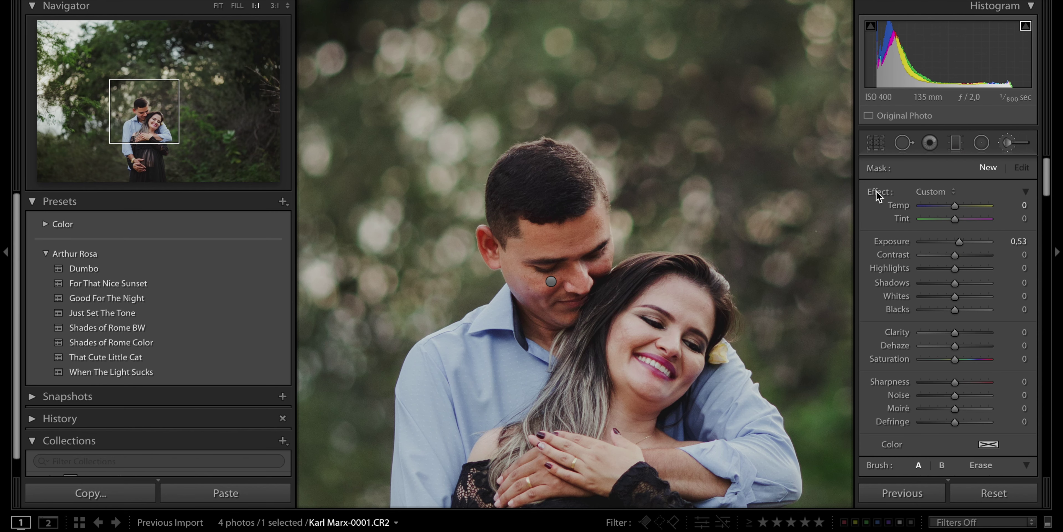
left_click(1007, 144)
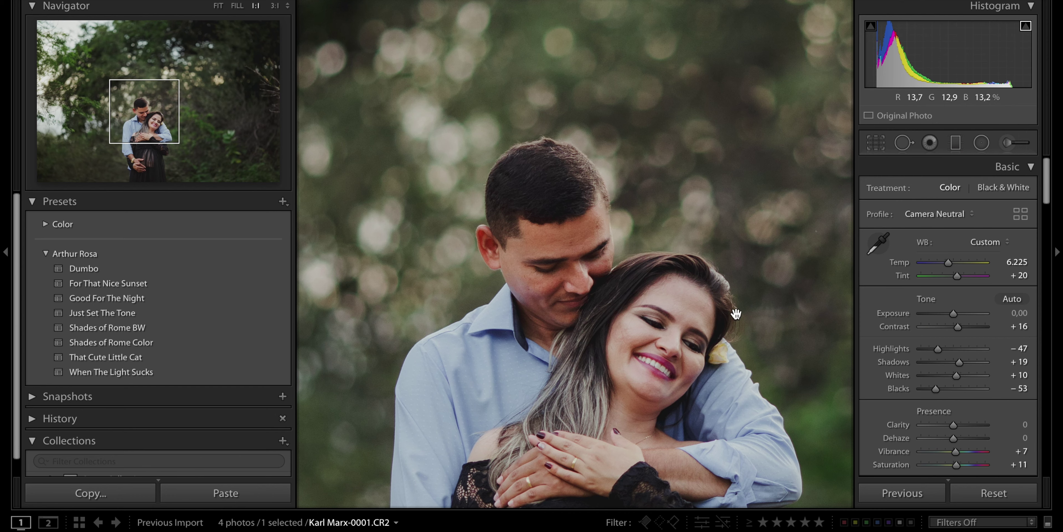
Zoom back to the whole photo and toggle the Before/After comparison
left_click(656, 342)
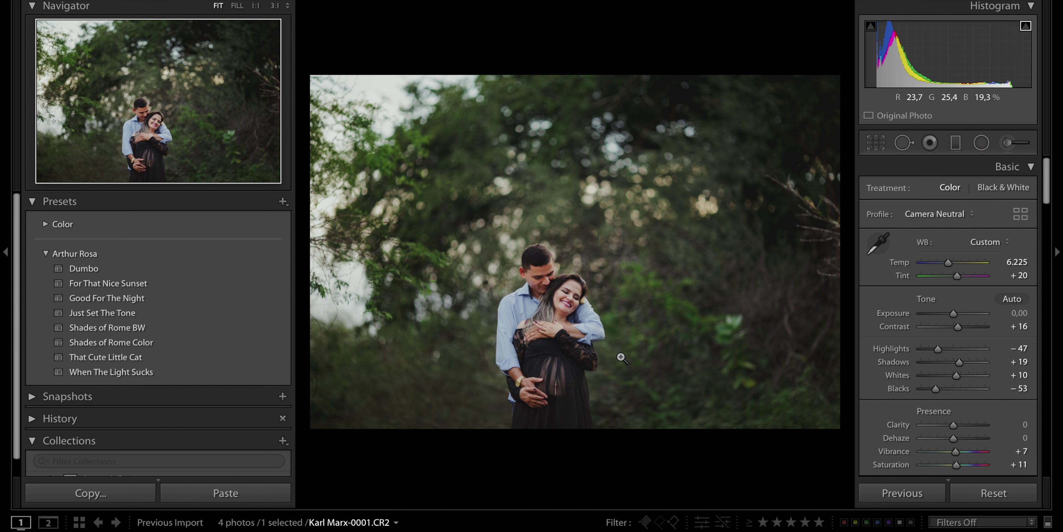
key("backslash")
key("backslash")
key("backslash")
key("backslash")
key("backslash")
key("backslash")
key("backslash")
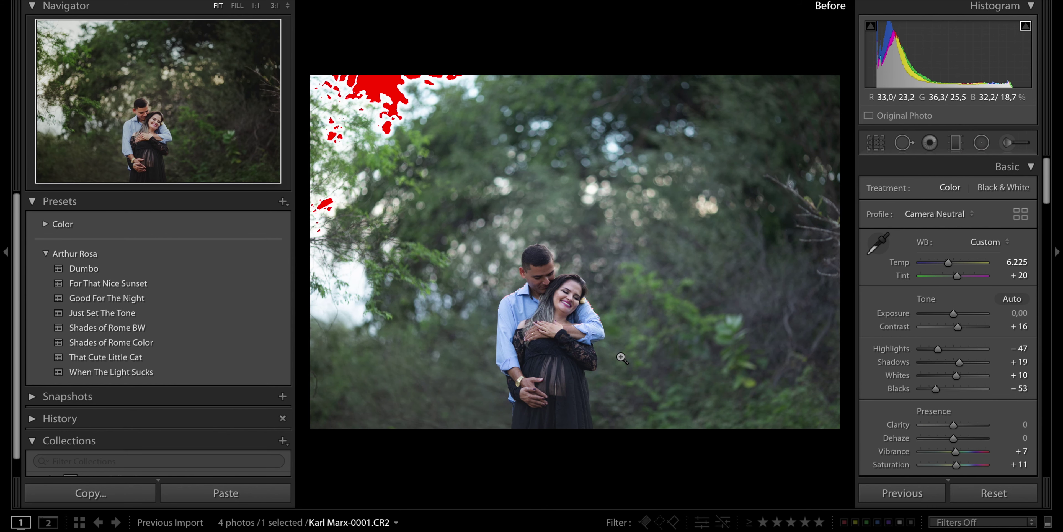
key("backslash")
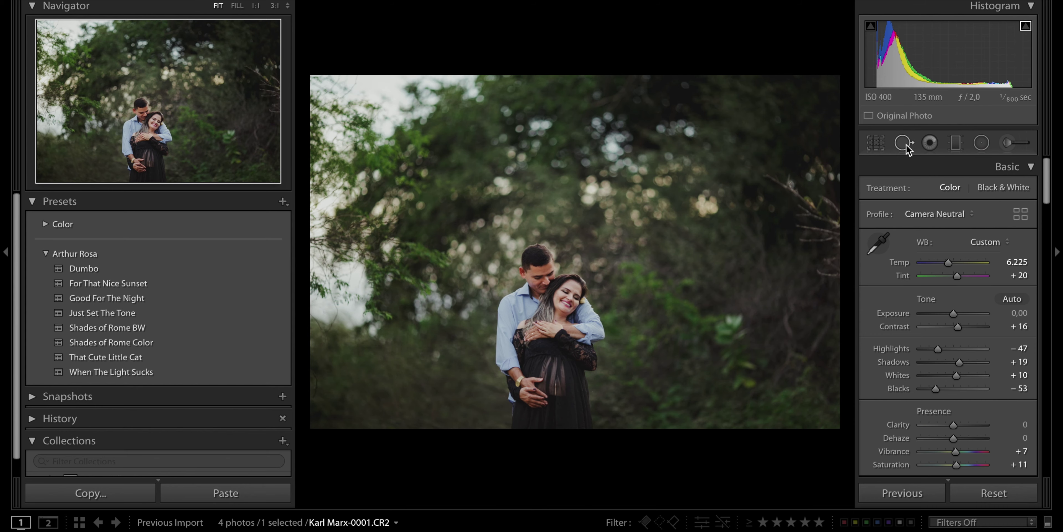
left_click(880, 150)
Crop the photo to a 1 x 1 square and apply it
left_click(999, 194)
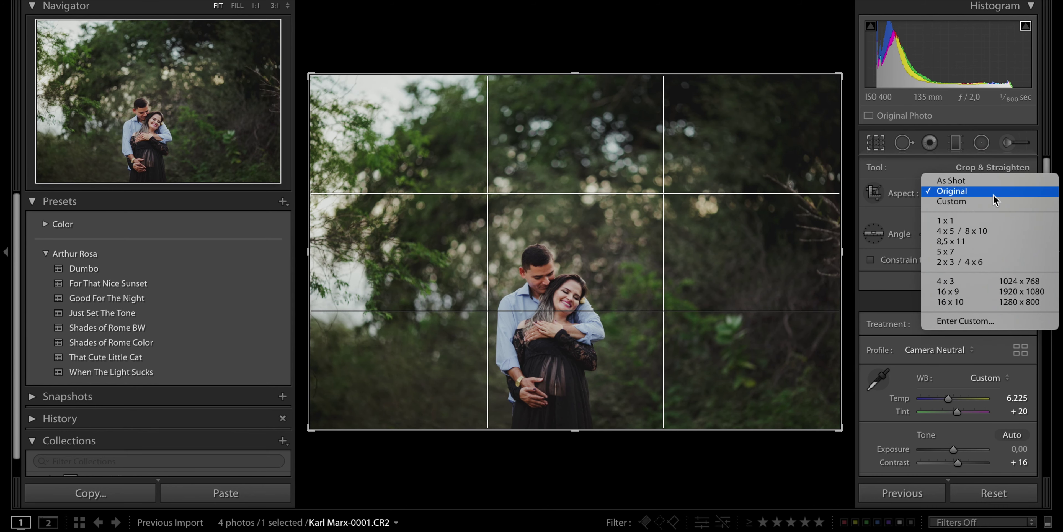
left_click(966, 221)
left_click_drag(657, 209, 673, 211)
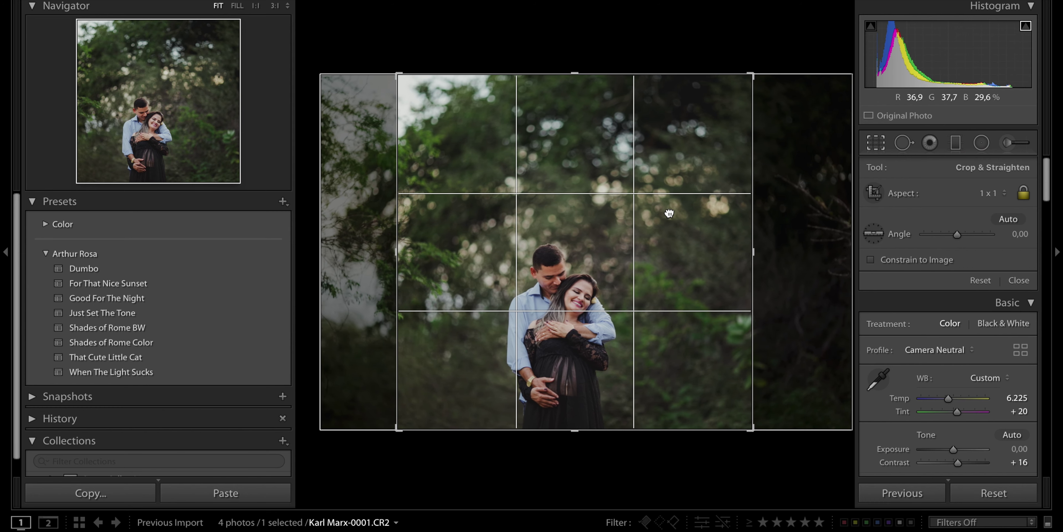
key("Return")
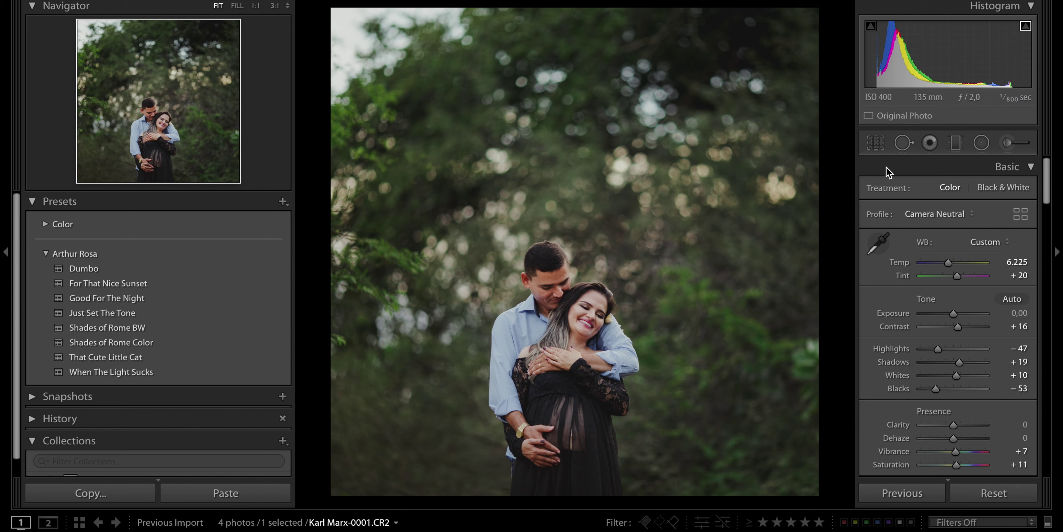
Reset the crop to Original, then redo the 1 x 1 square with the couple right of centre
left_click(876, 142)
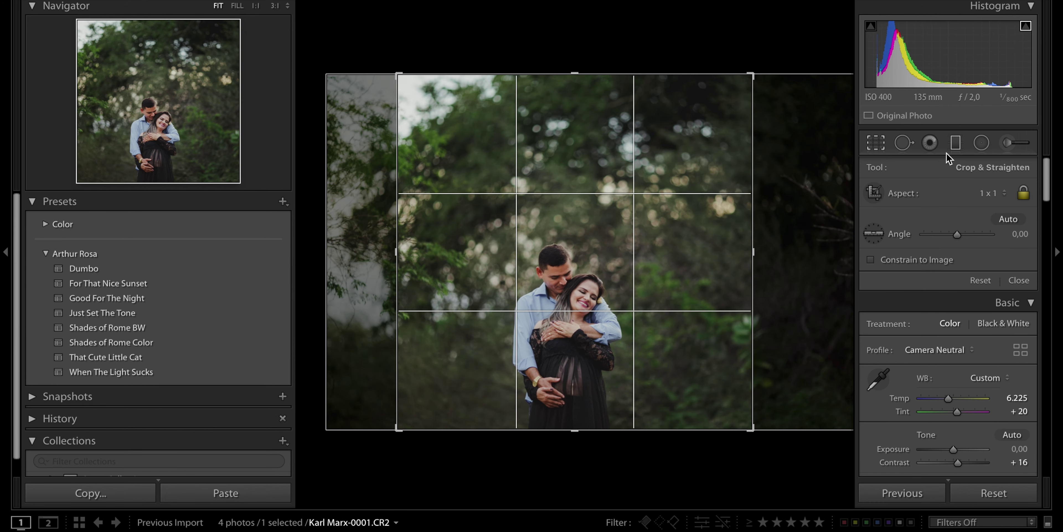
left_click(987, 194)
left_click(980, 153)
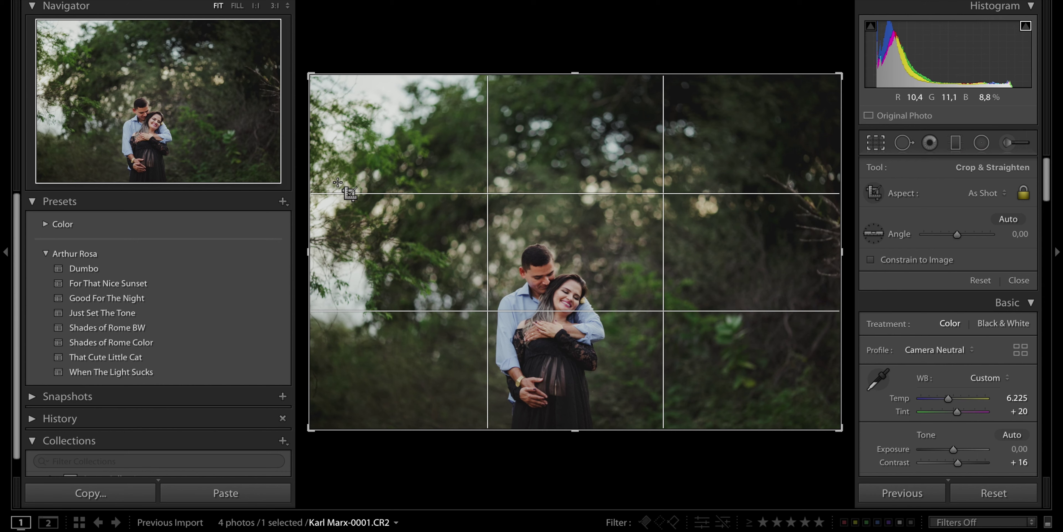
left_click(995, 193)
left_click(951, 231)
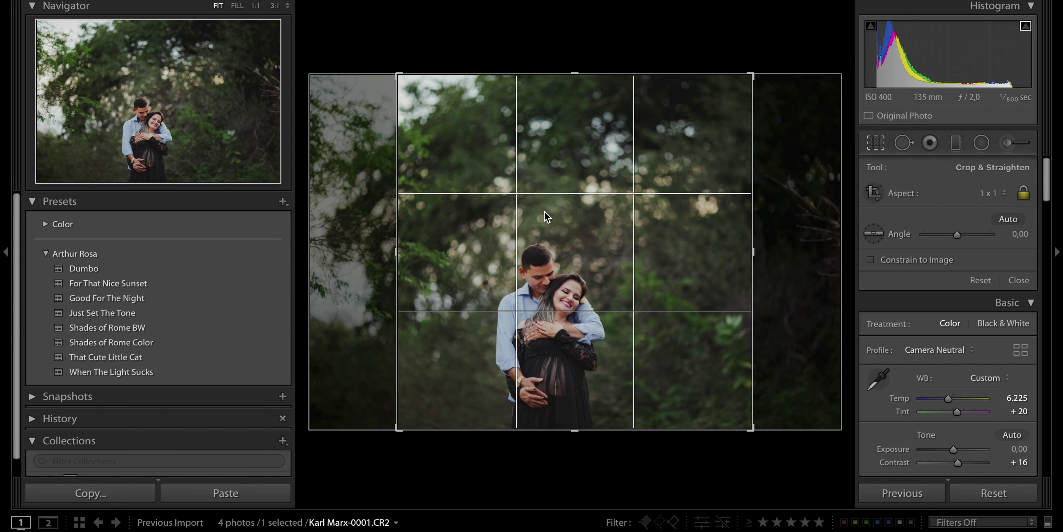
left_click_drag(562, 216, 743, 214)
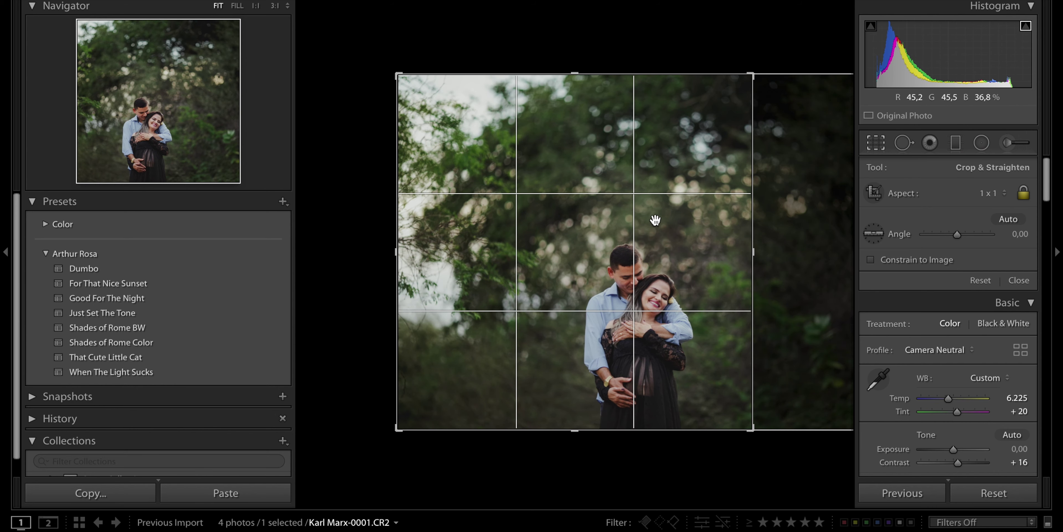
key("Return")
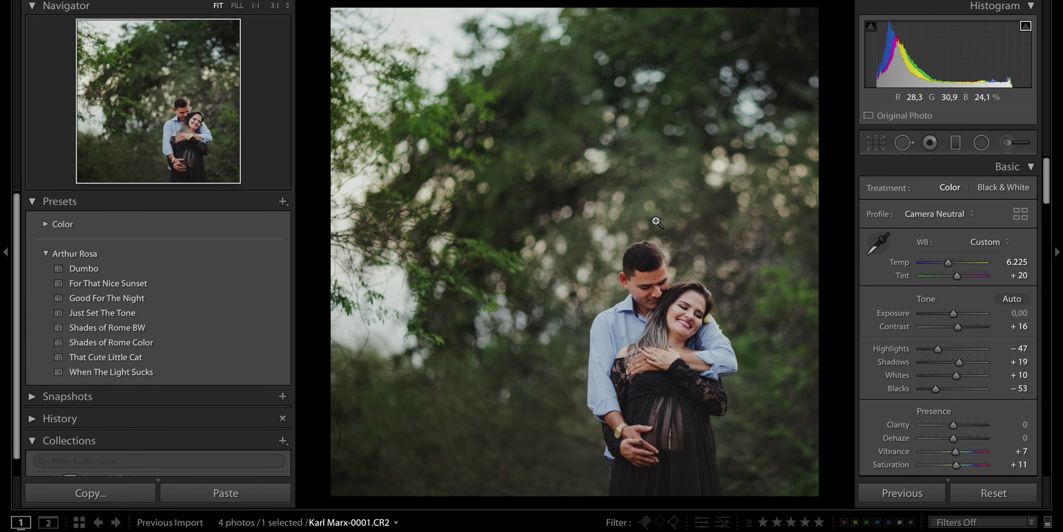
Tighten the square crop around the couple, apply it, and compare with the original
left_click(874, 148)
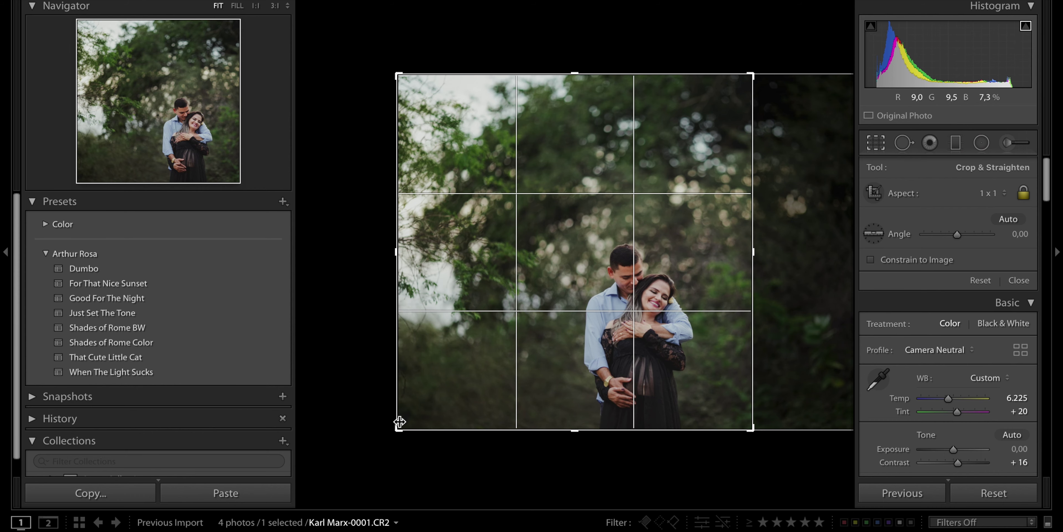
left_click_drag(398, 425, 409, 419)
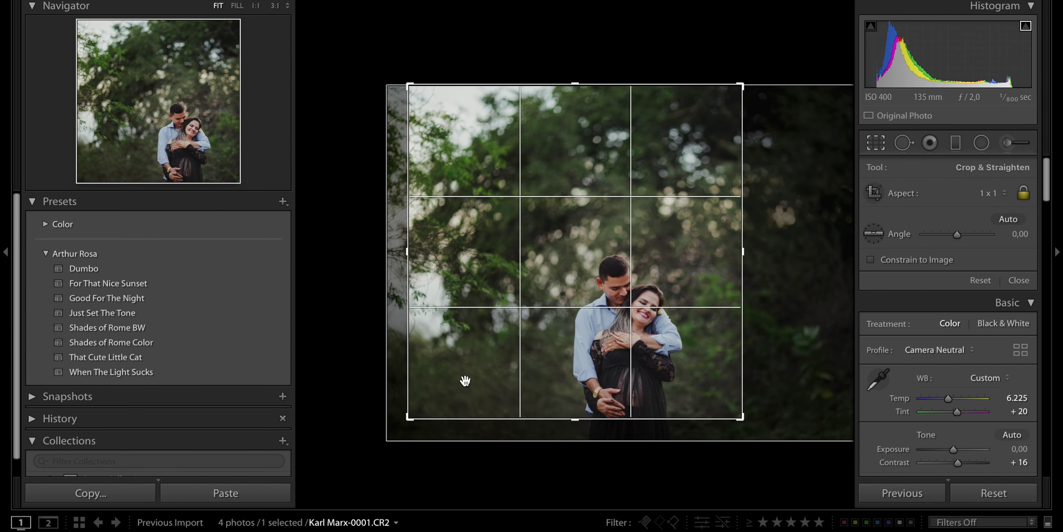
left_click_drag(486, 374, 478, 376)
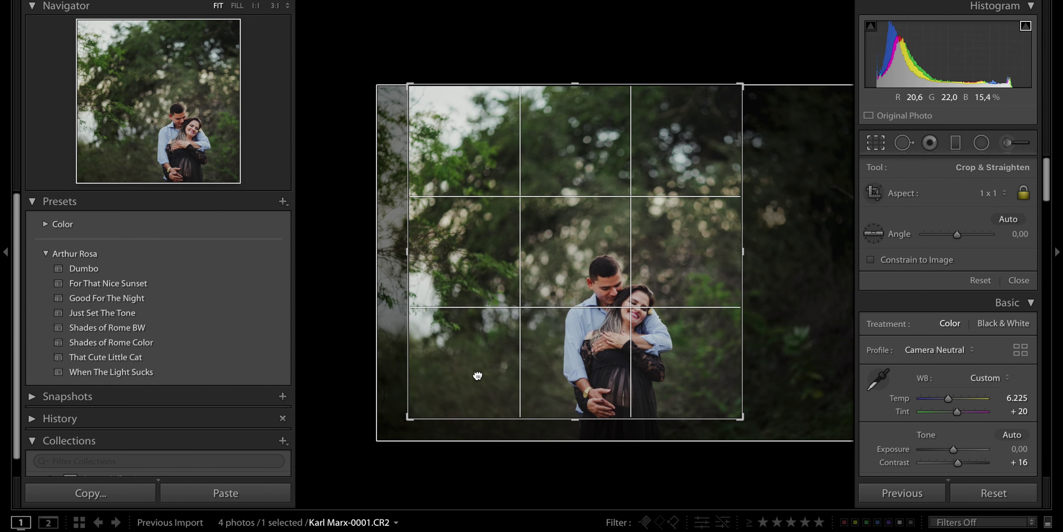
double_click(478, 379)
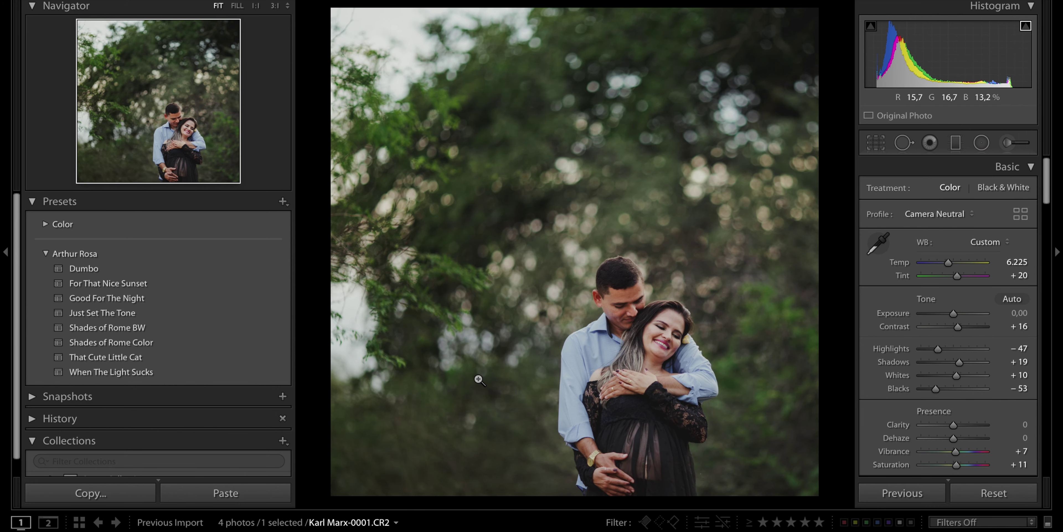
key("backslash")
key("backslash")
key("backslash")
key("backslash")
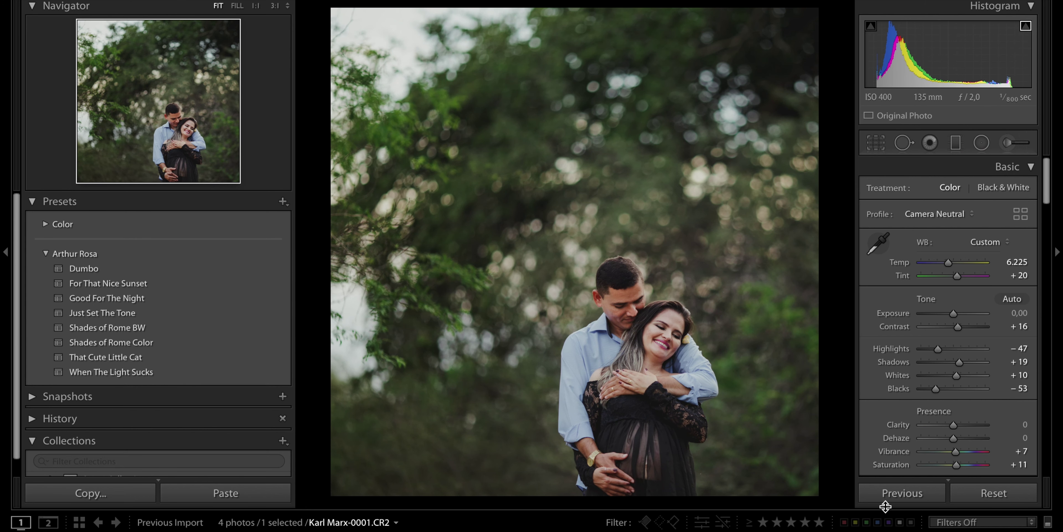